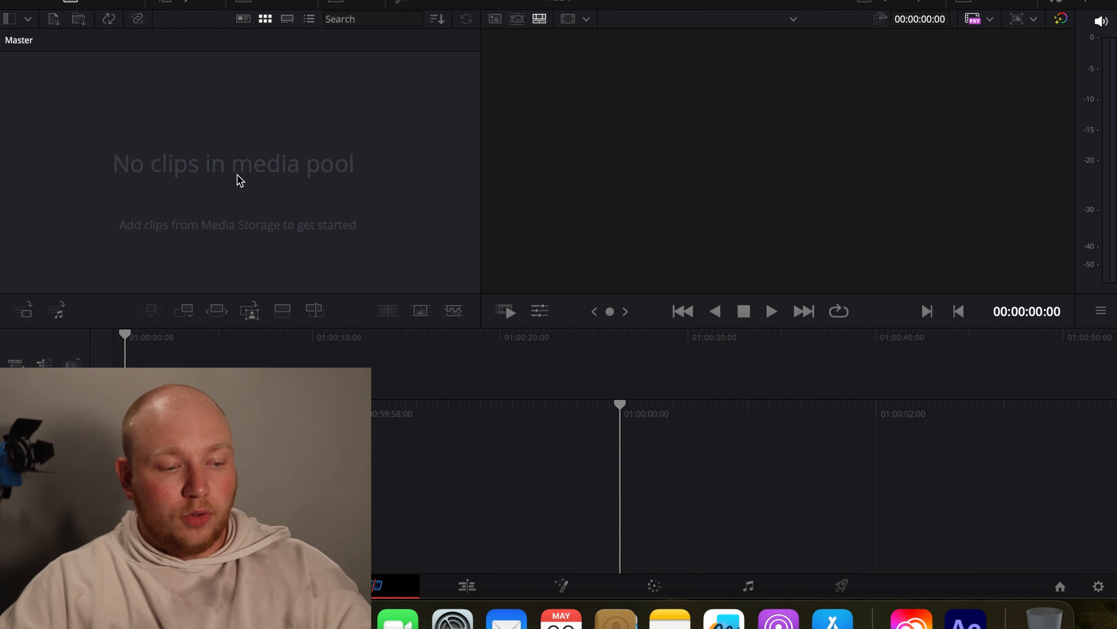
Create a new bin named Master in the media pool and open it.
key("super+i")
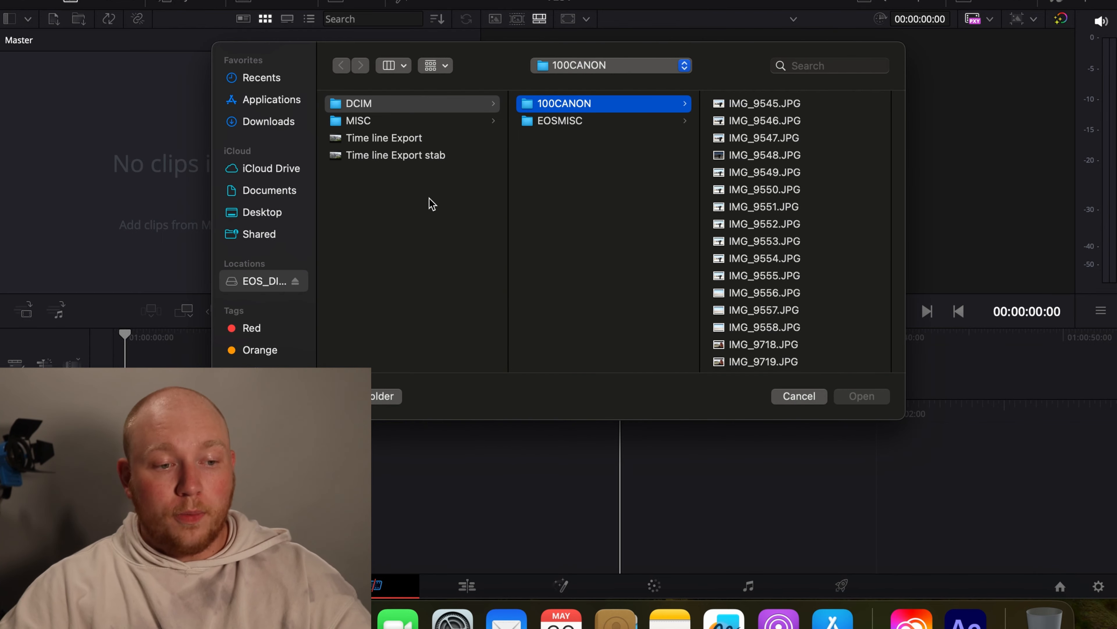
left_click(808, 398)
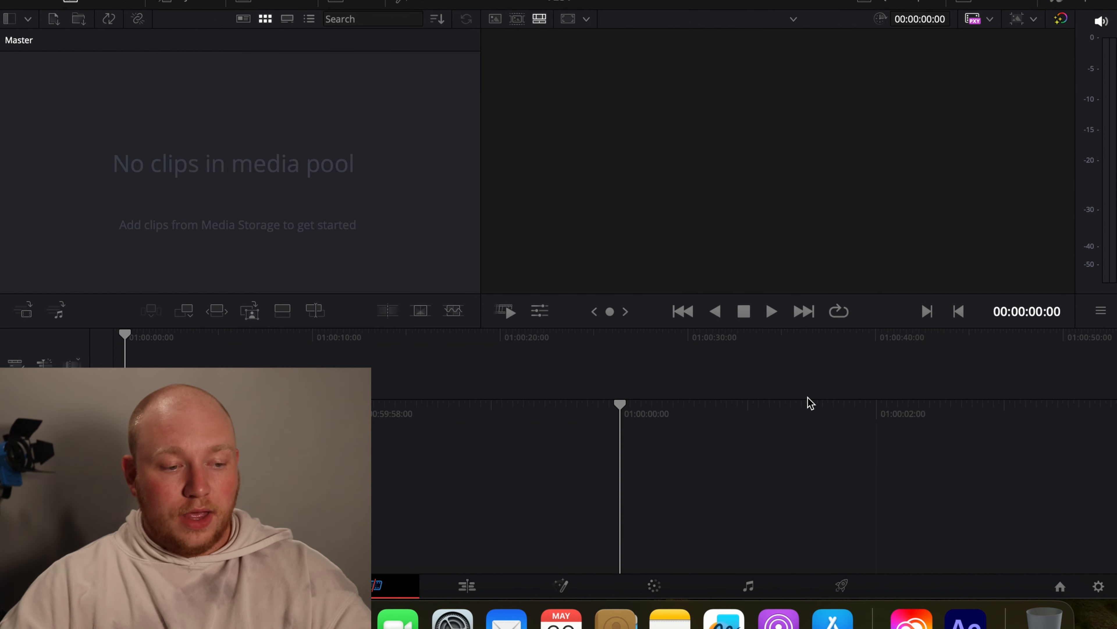
right_click(301, 156)
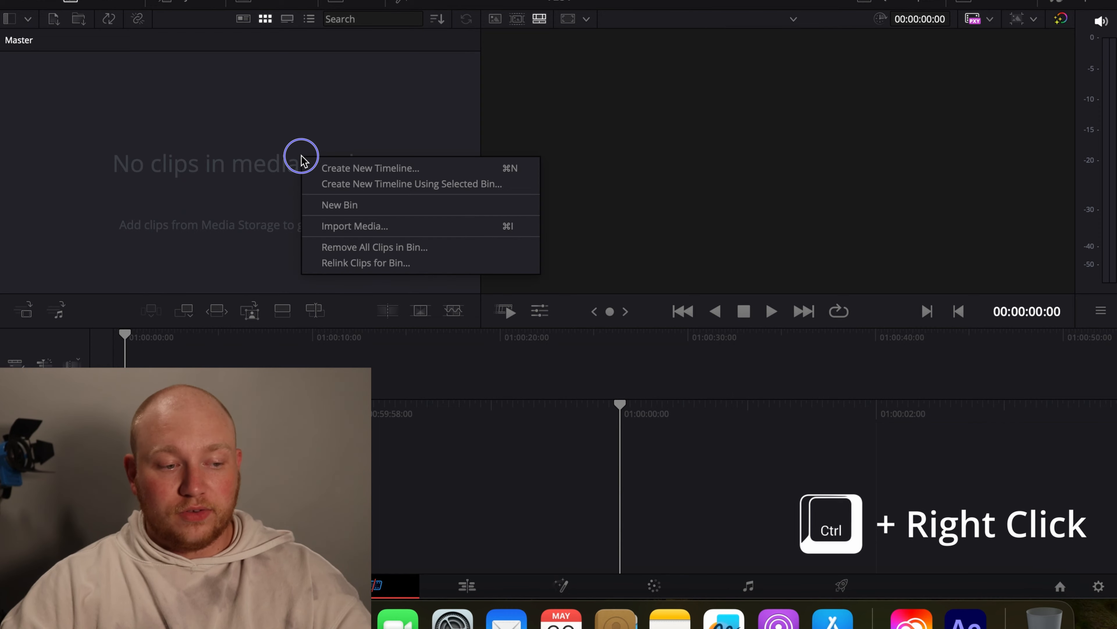
left_click(352, 206)
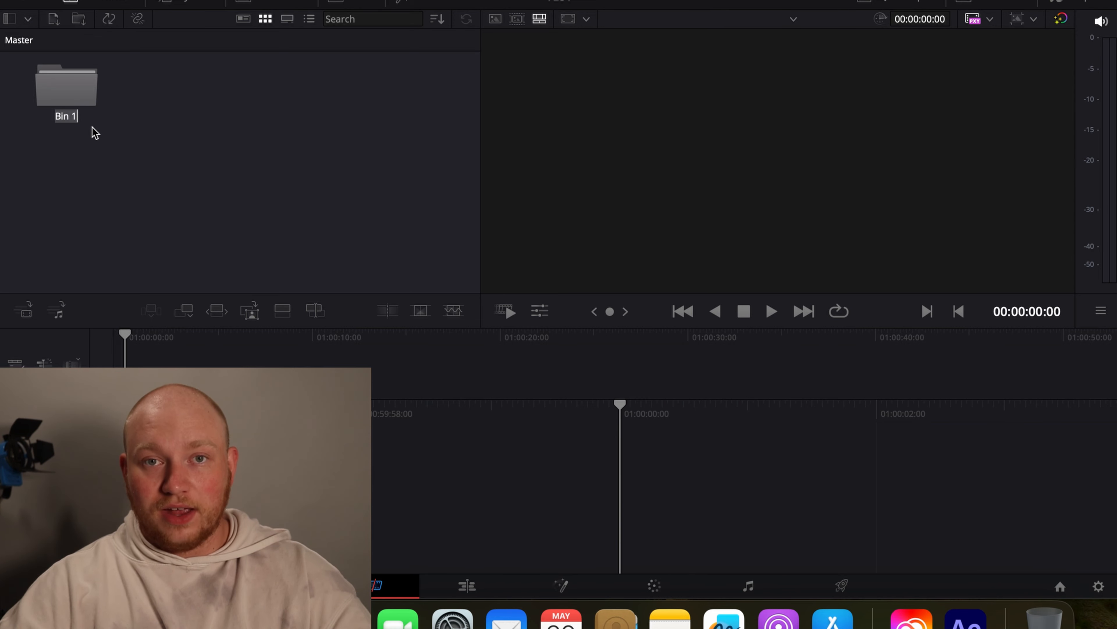
type("Master")
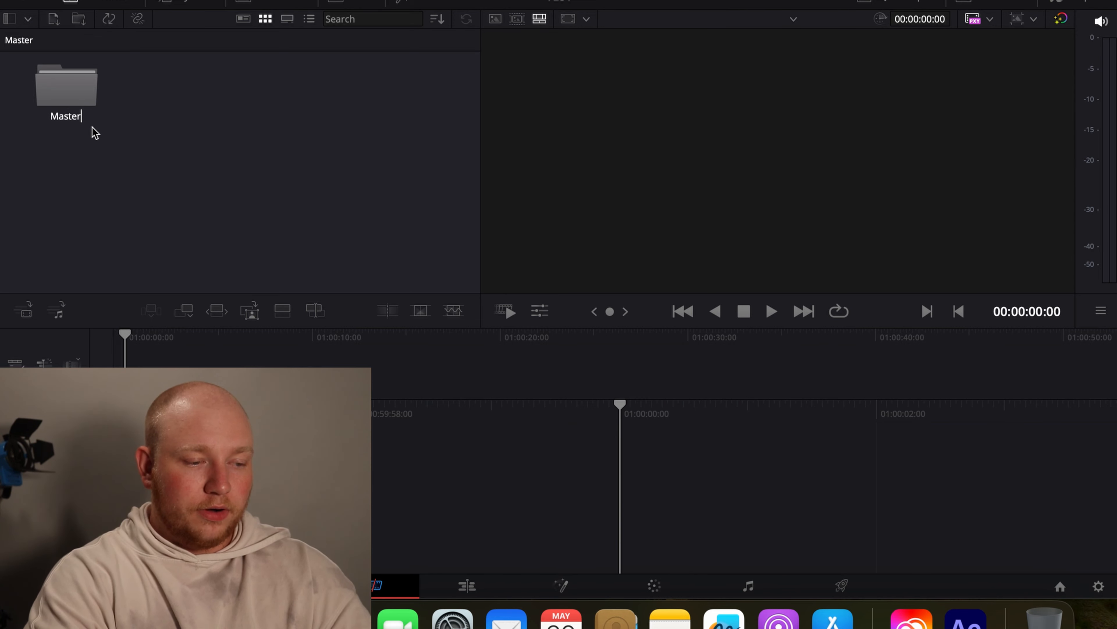
double_click(79, 97)
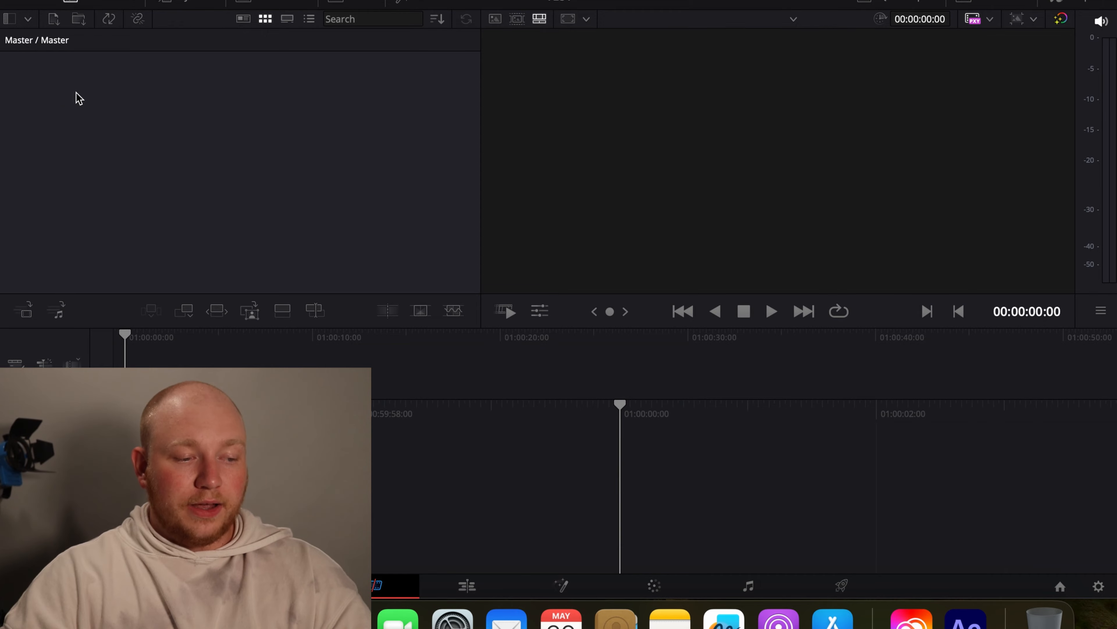
Create a bin named DSLR inside the new Master bin.
right_click(175, 139)
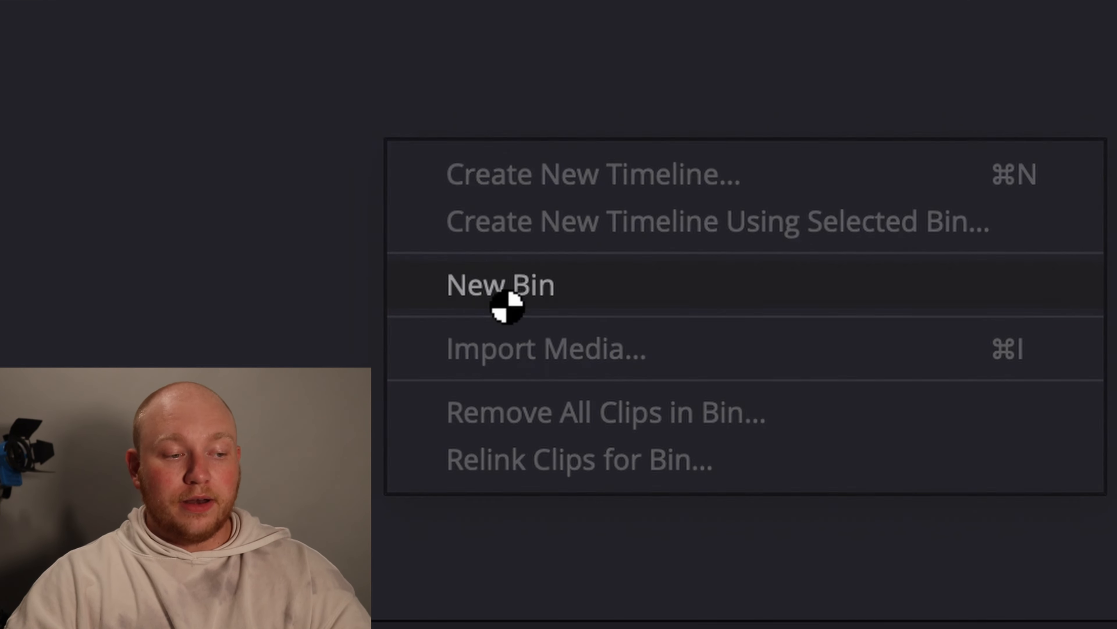
left_click(211, 189)
type("DSLR")
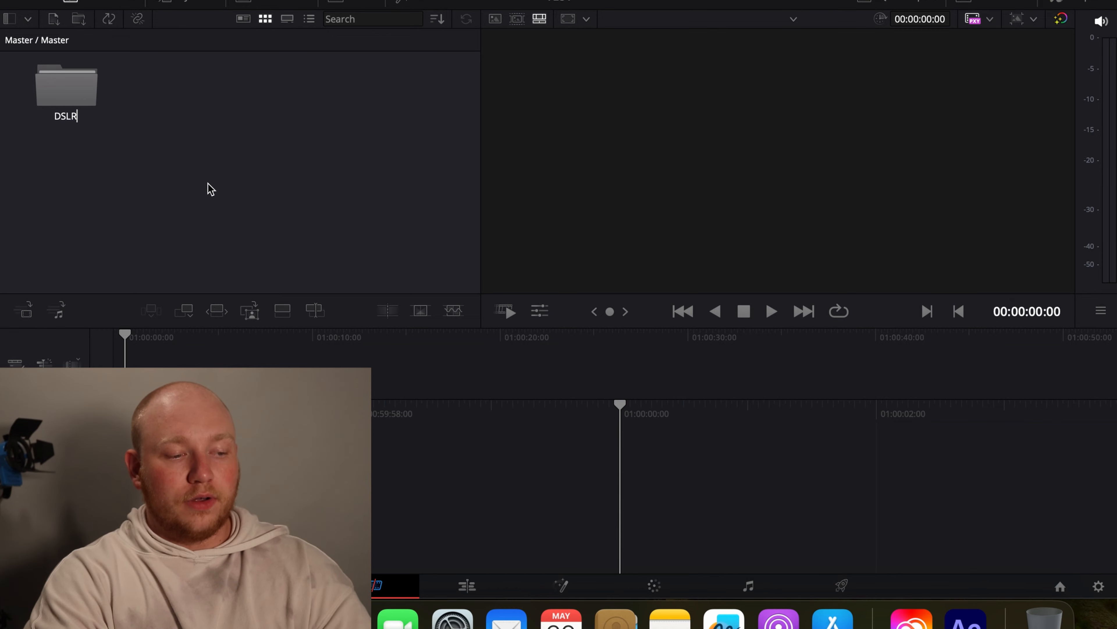
key("Return")
Add a second bin named ursa next to the DSLR bin.
right_click(211, 205)
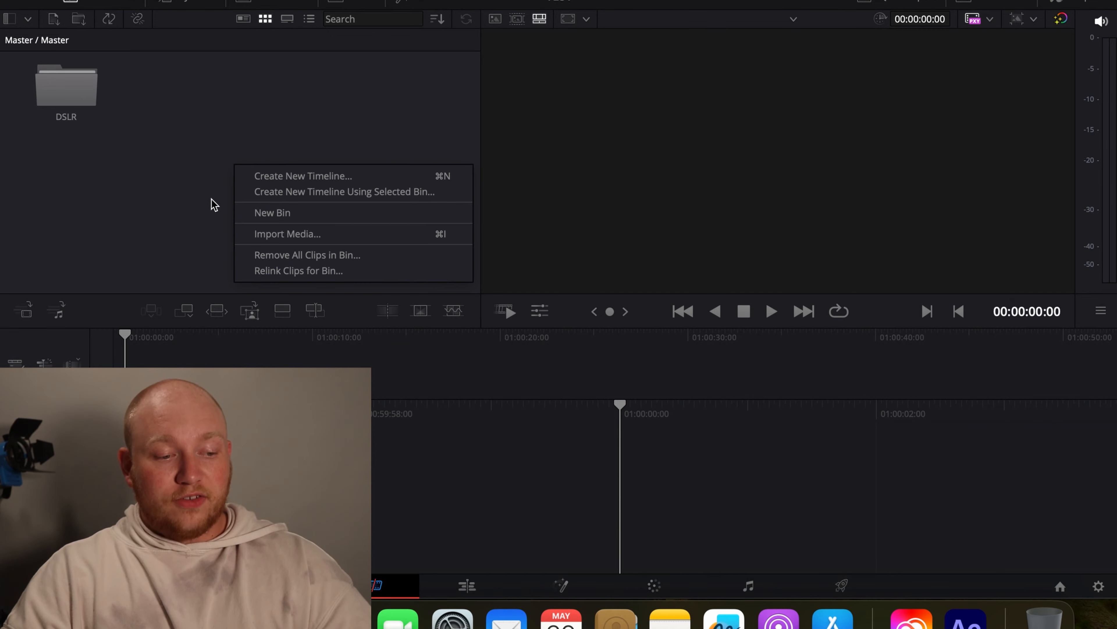
left_click(264, 214)
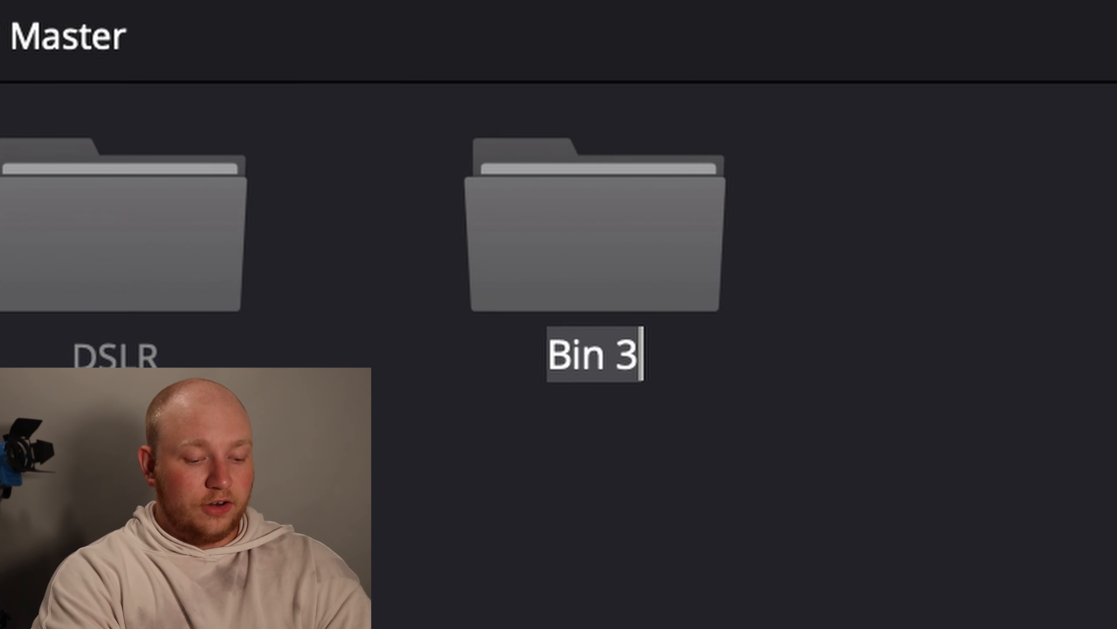
type("ursa")
key("Return")
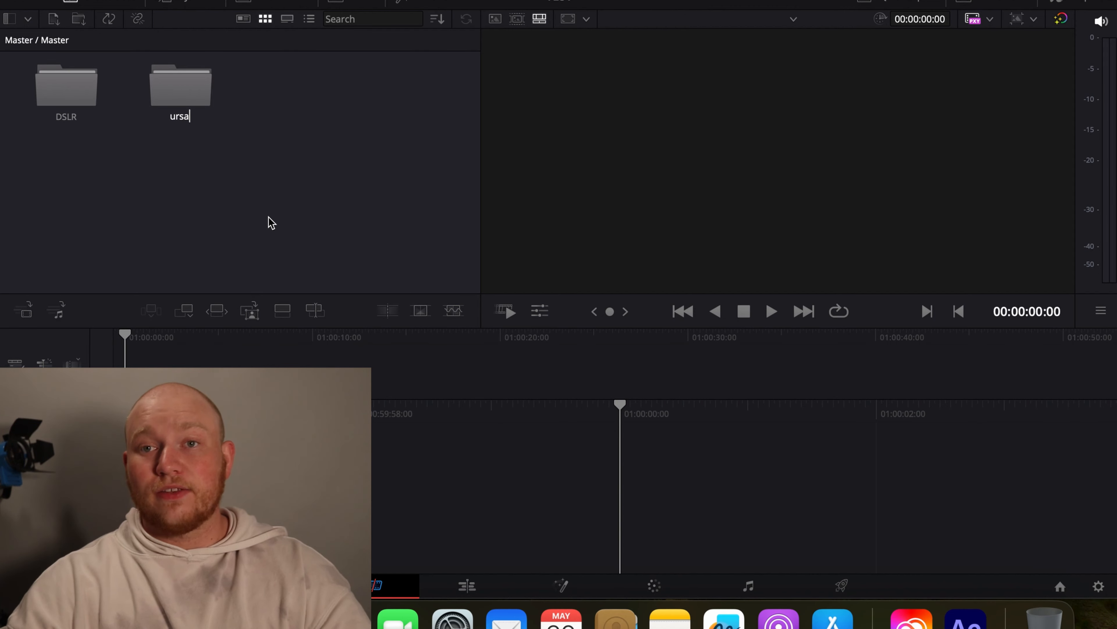
left_click(278, 198)
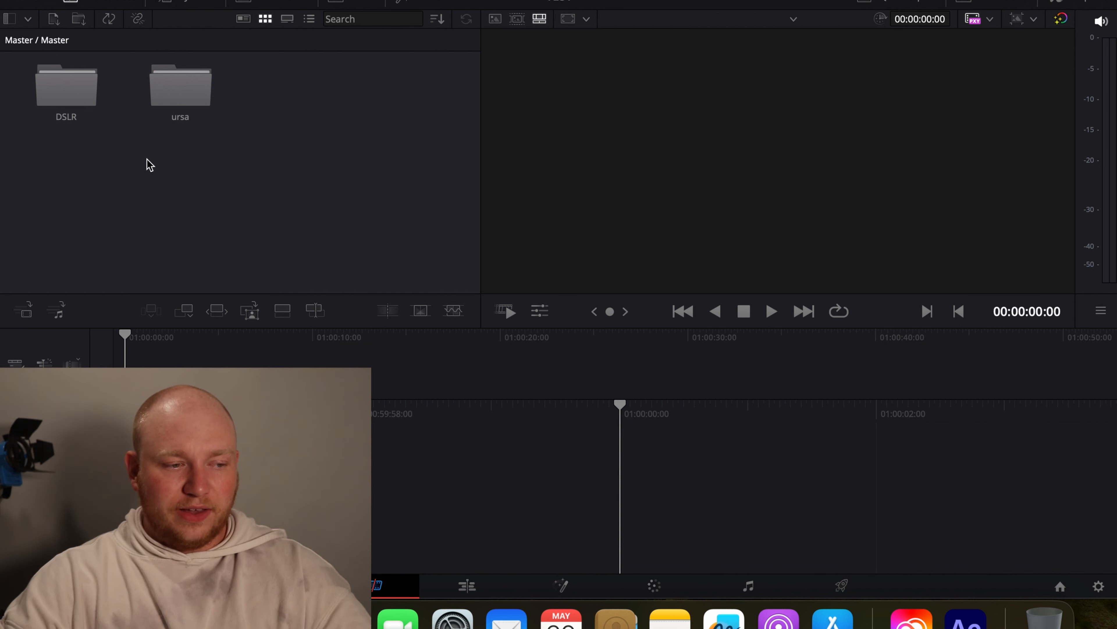
Import MVI_9720.MP4 and MVI_9721.MP4 from 100CANON into the DSLR bin, changing the project frame rate to match the clips.
left_click(27, 19)
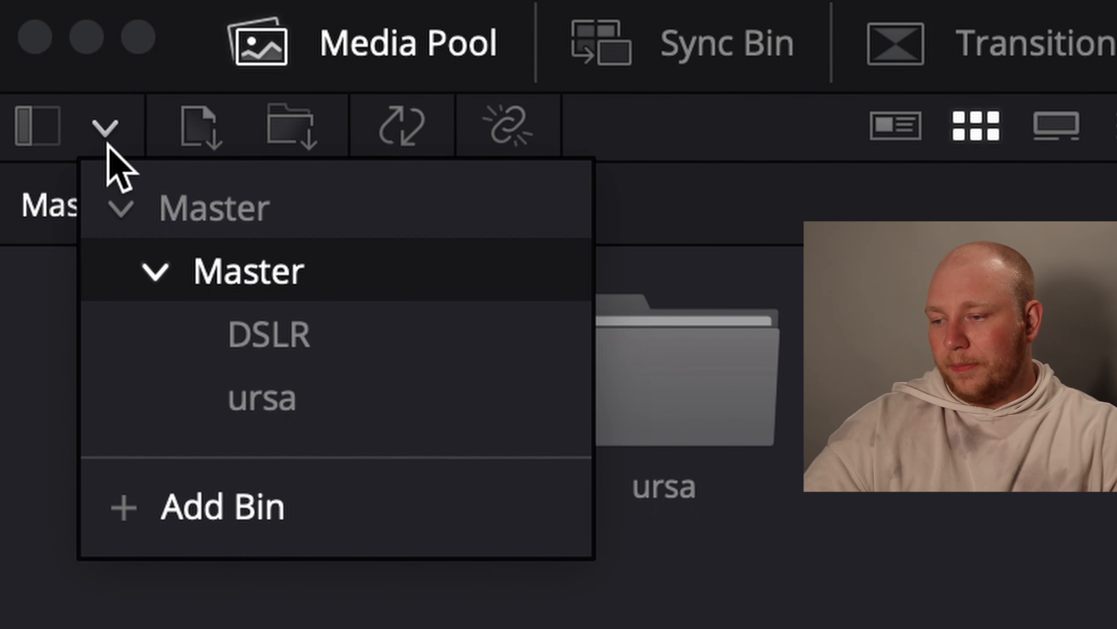
left_click(286, 356)
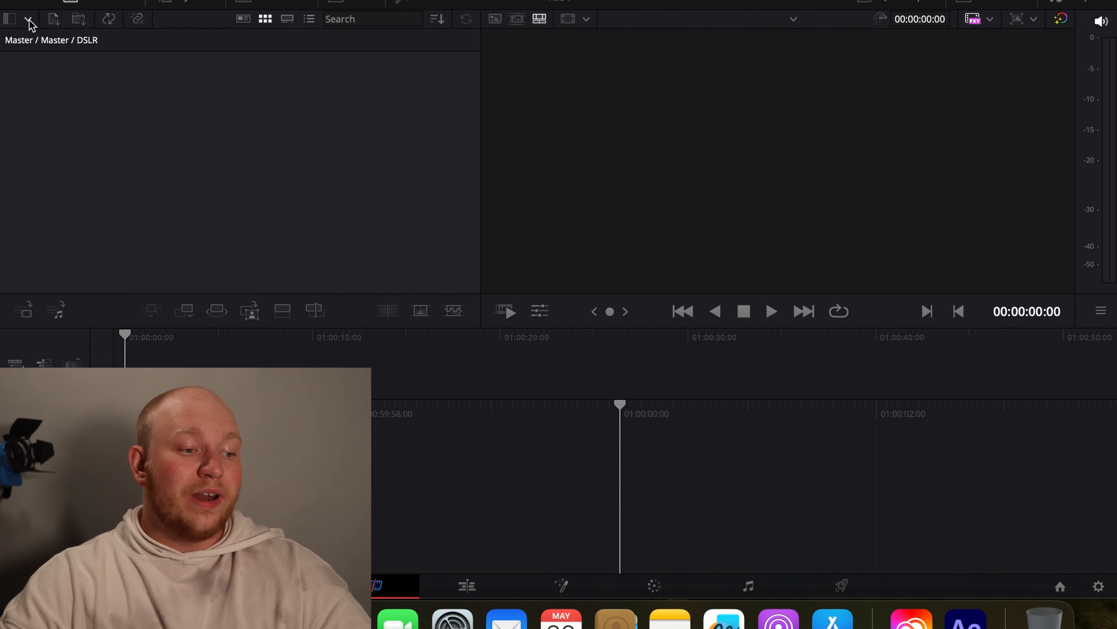
left_click(28, 19)
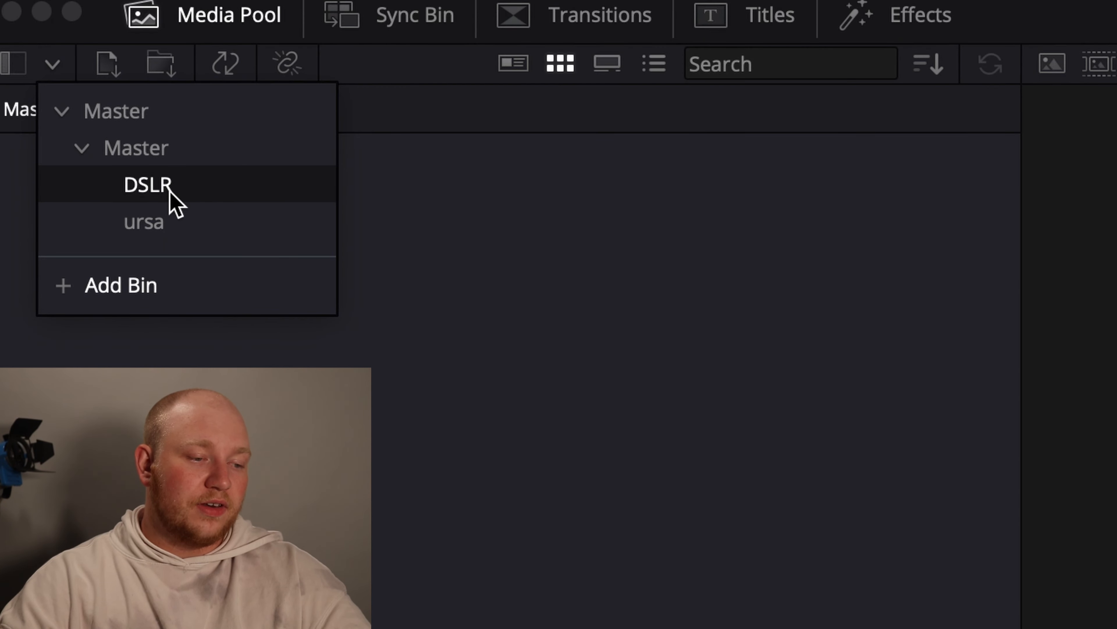
left_click(169, 191)
left_click(491, 208)
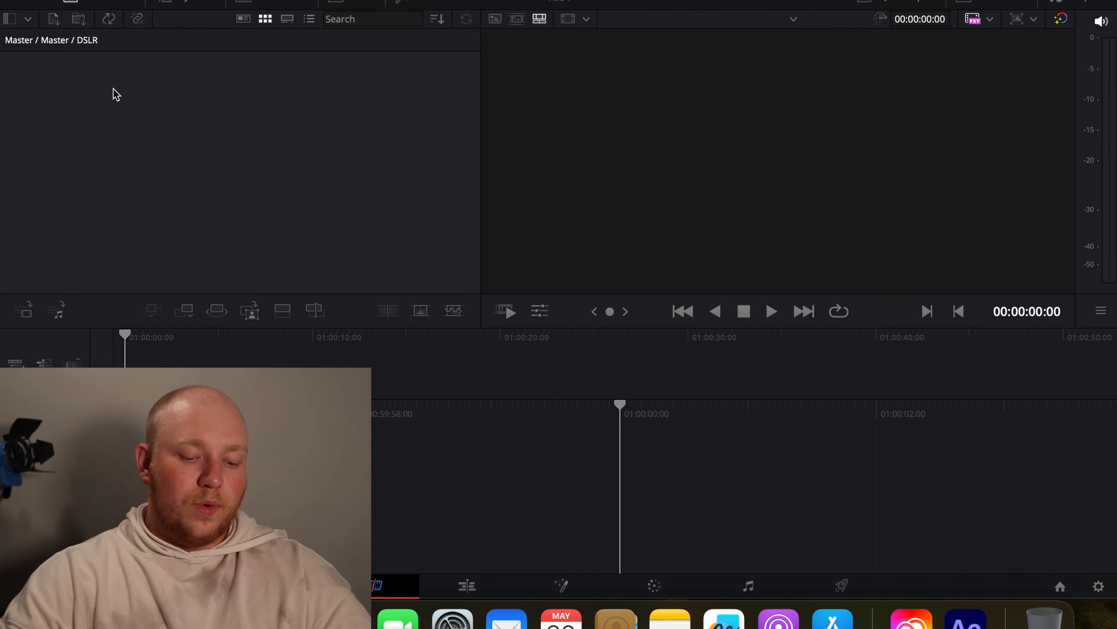
key("super+i")
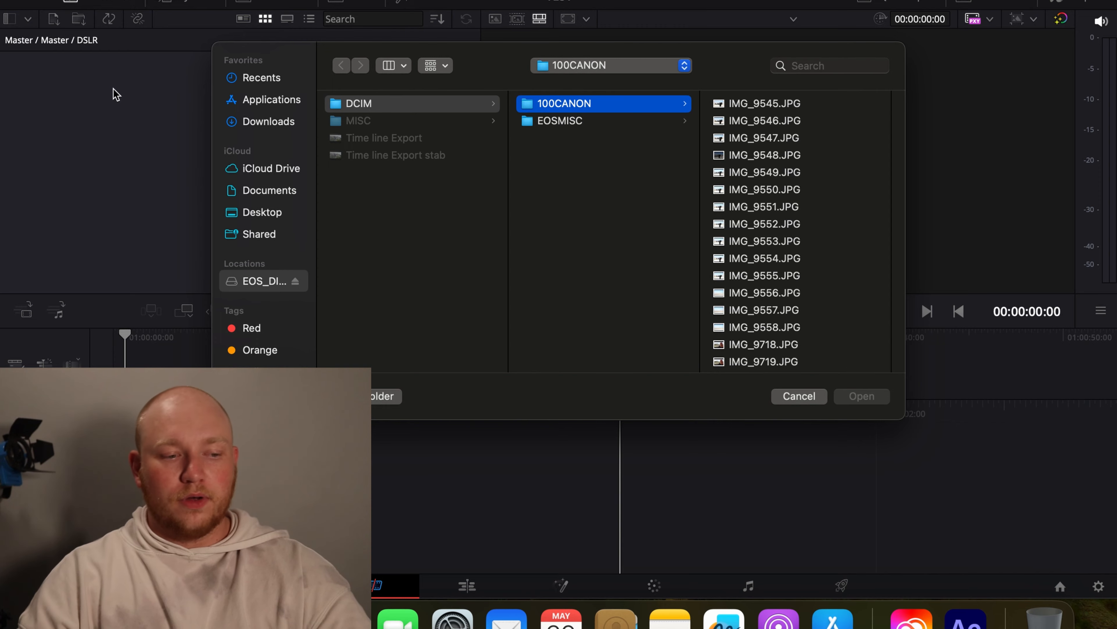
scroll(740, 215, "down", 15)
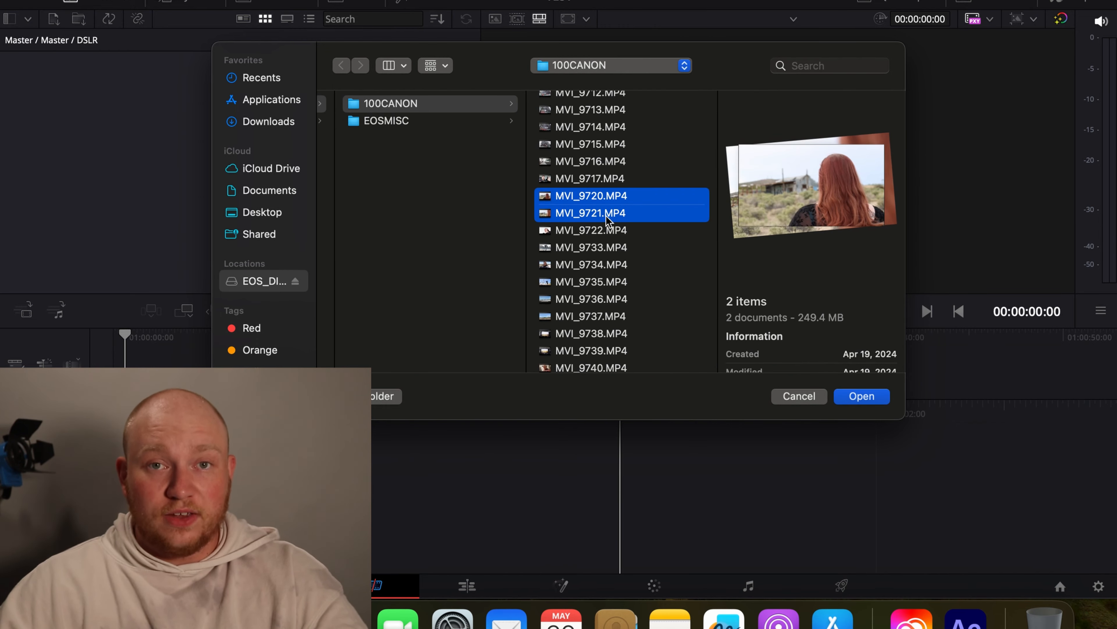
left_click(863, 396)
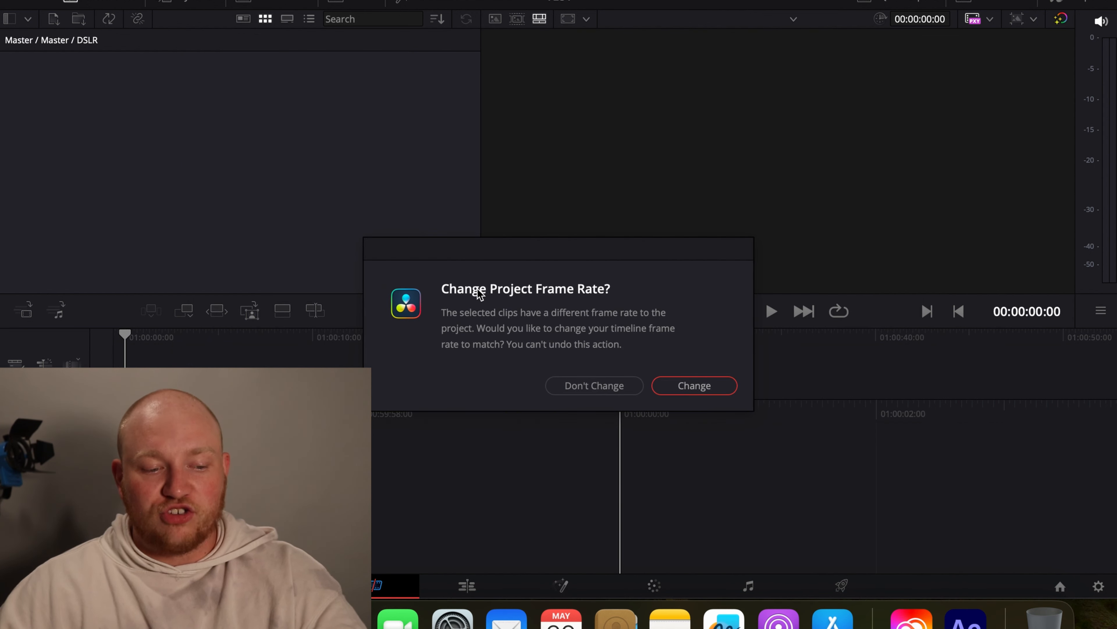
left_click(687, 385)
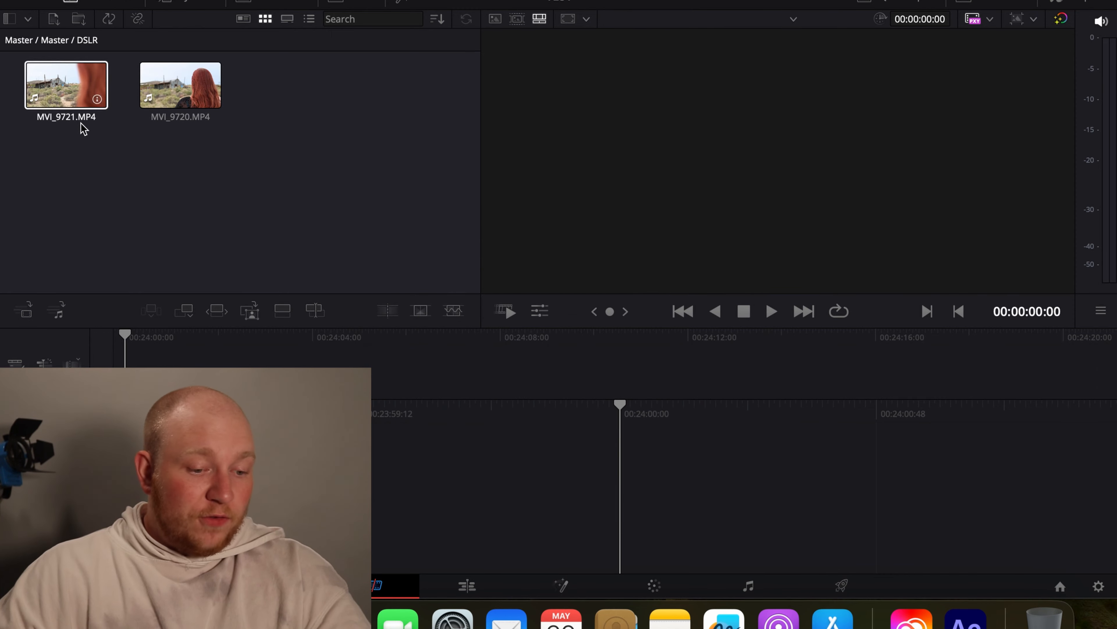
Place the MVI_9720.MP4 clip on a new timeline and open the DSLR bin on the Edit page.
left_click_drag(180, 85, 615, 452)
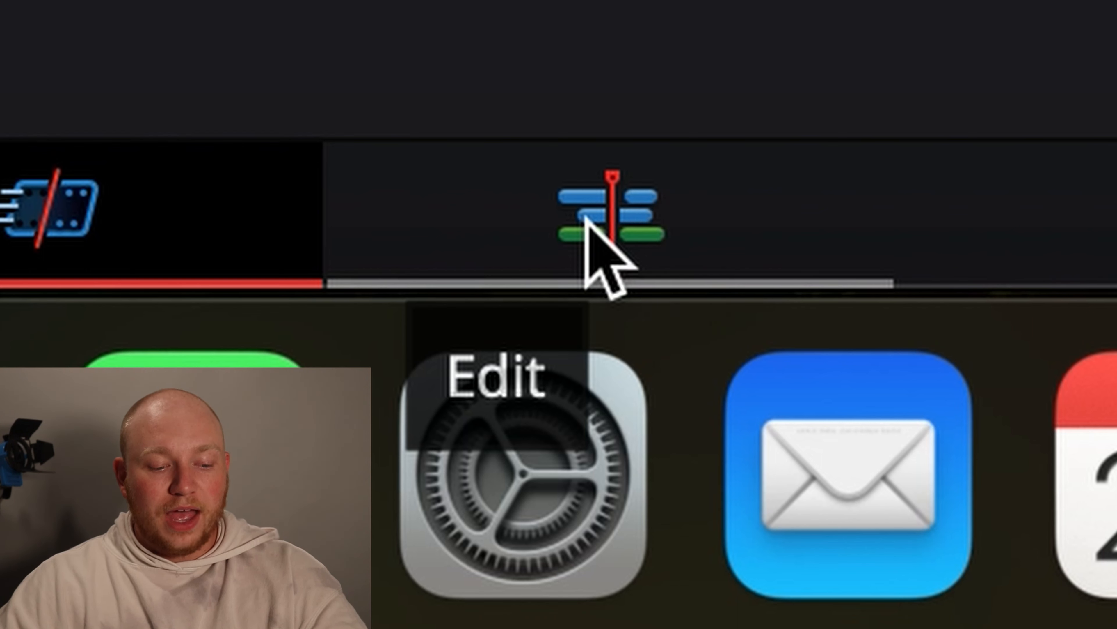
left_click(587, 218)
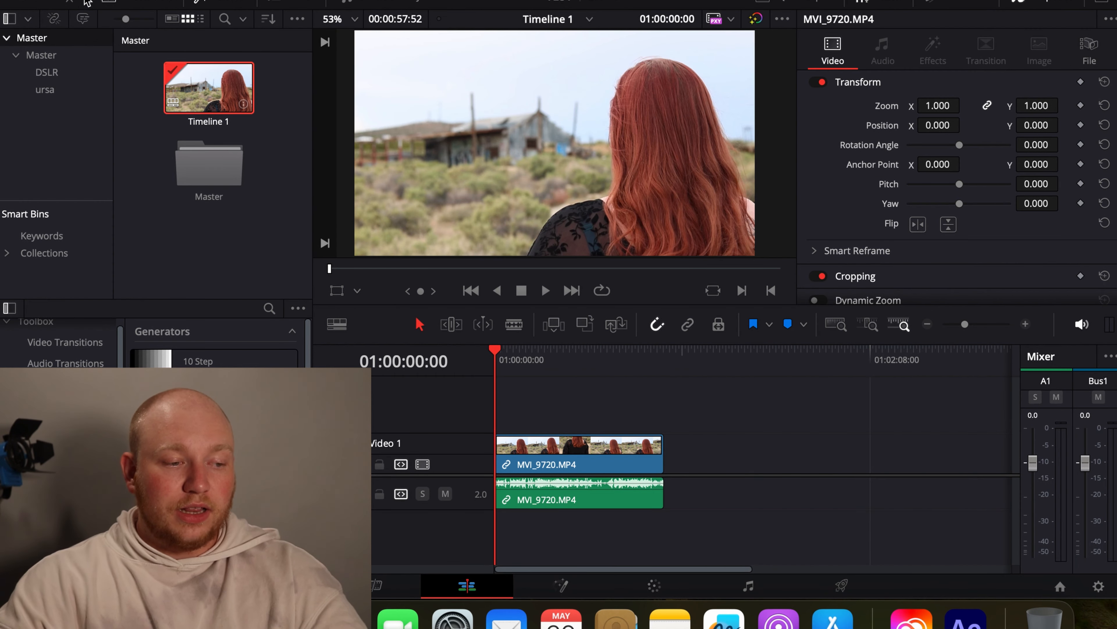
left_click(62, 72)
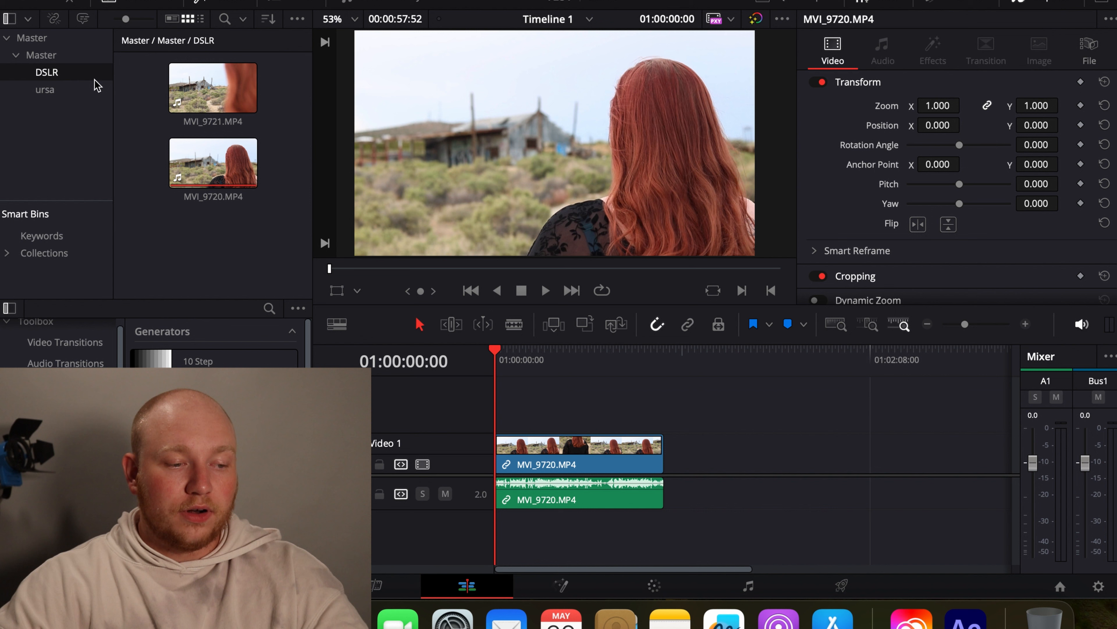
Mark MVI_9721.MP4 from about 00:00:05:42 to 00:00:13:50 and place that range on Video 1 after the first clip, leaving a gap.
double_click(207, 91)
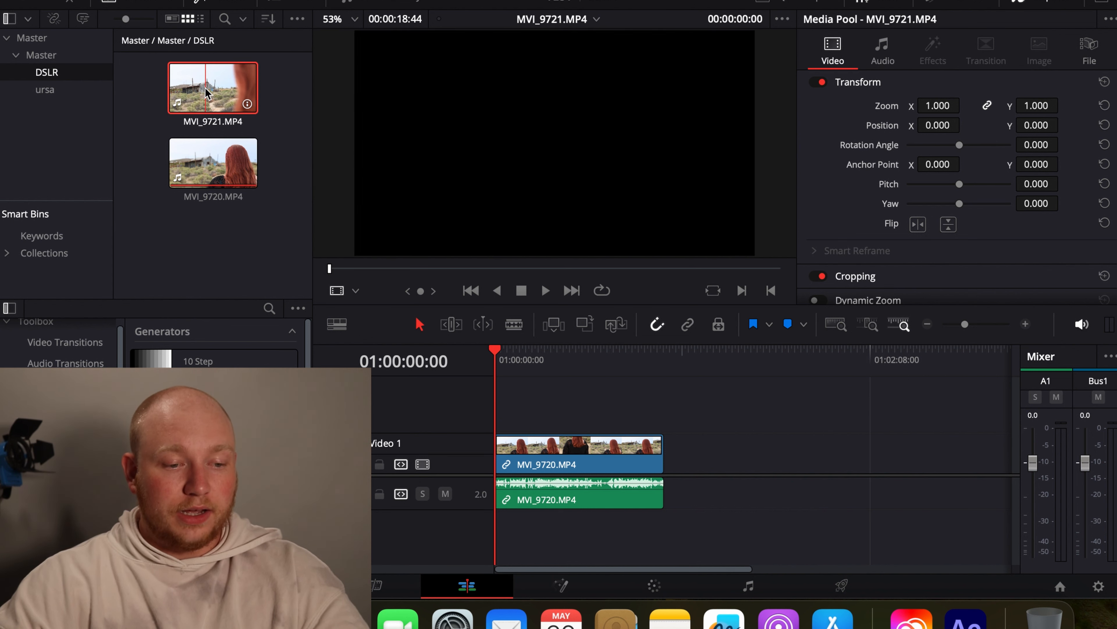
left_click_drag(398, 269, 468, 269)
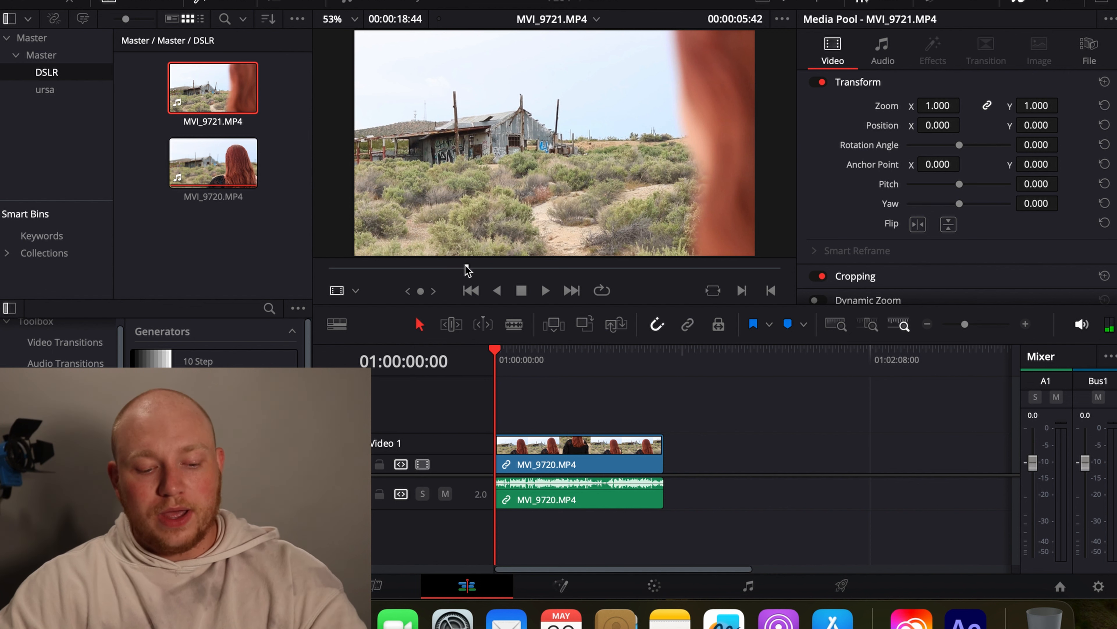
key("i")
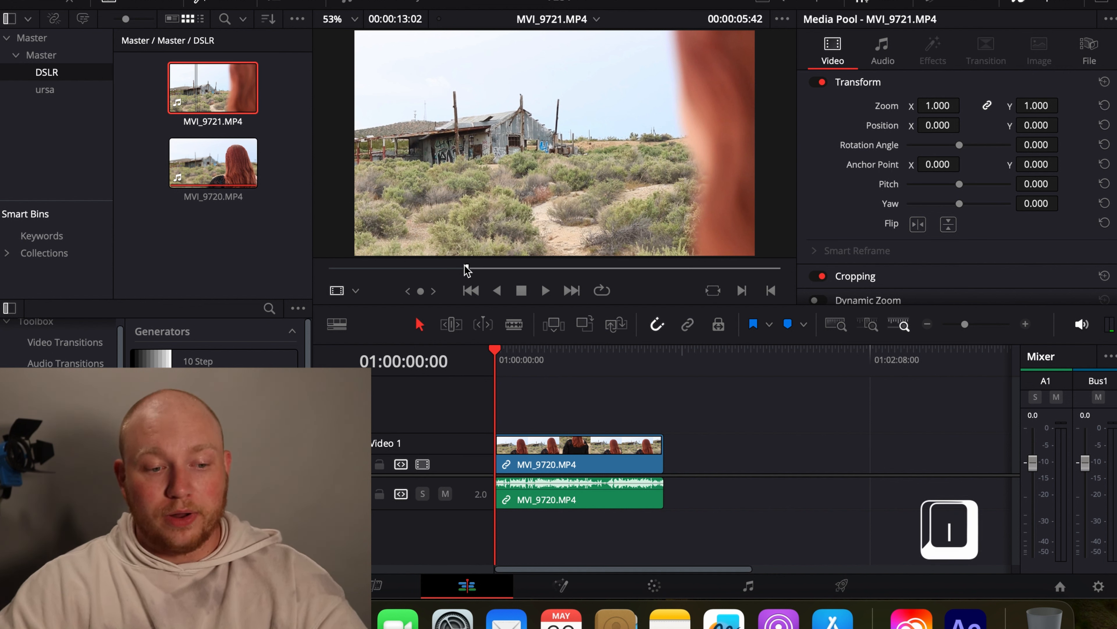
left_click_drag(513, 268, 664, 266)
key("o")
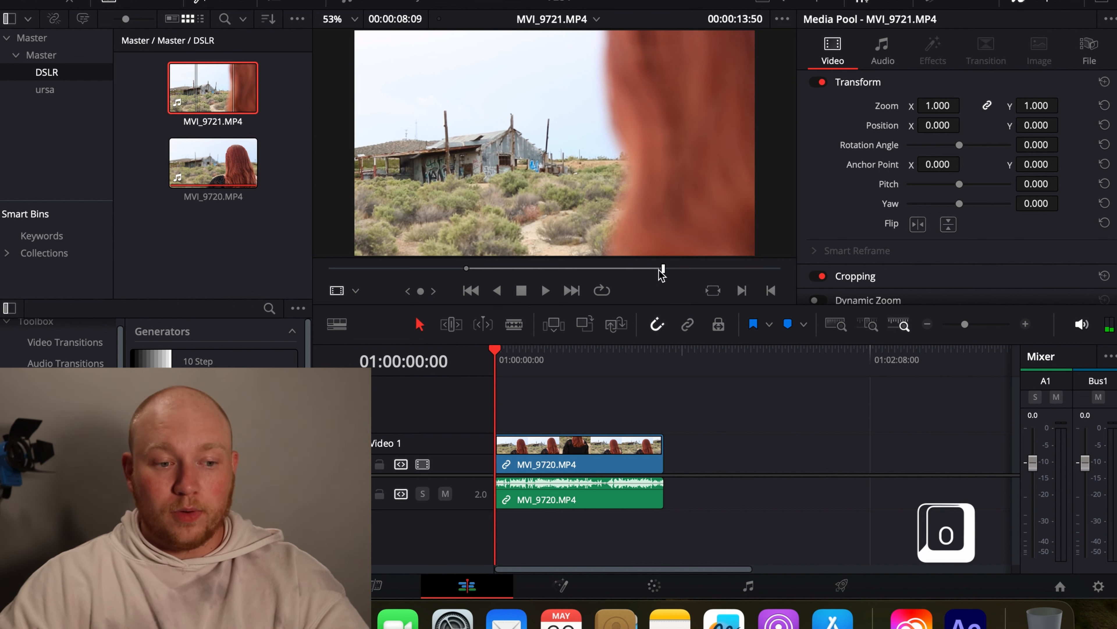
left_click_drag(520, 97, 722, 466)
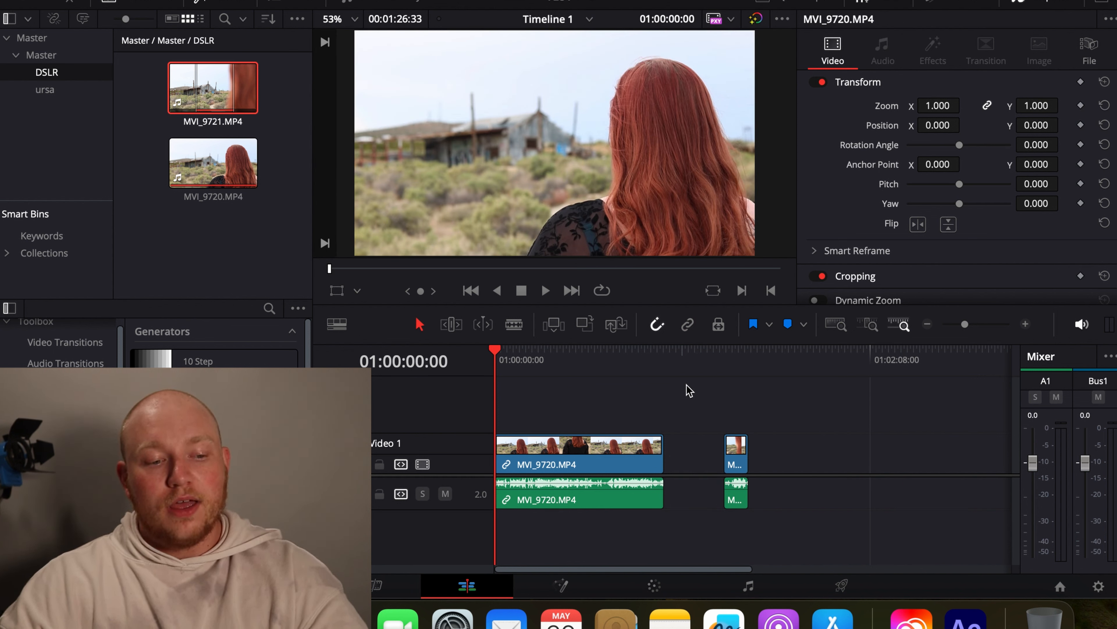
Scrub through the timeline, and place only the video of MVI_9720.MP4 on Video 1 after the existing clips.
left_click(471, 269)
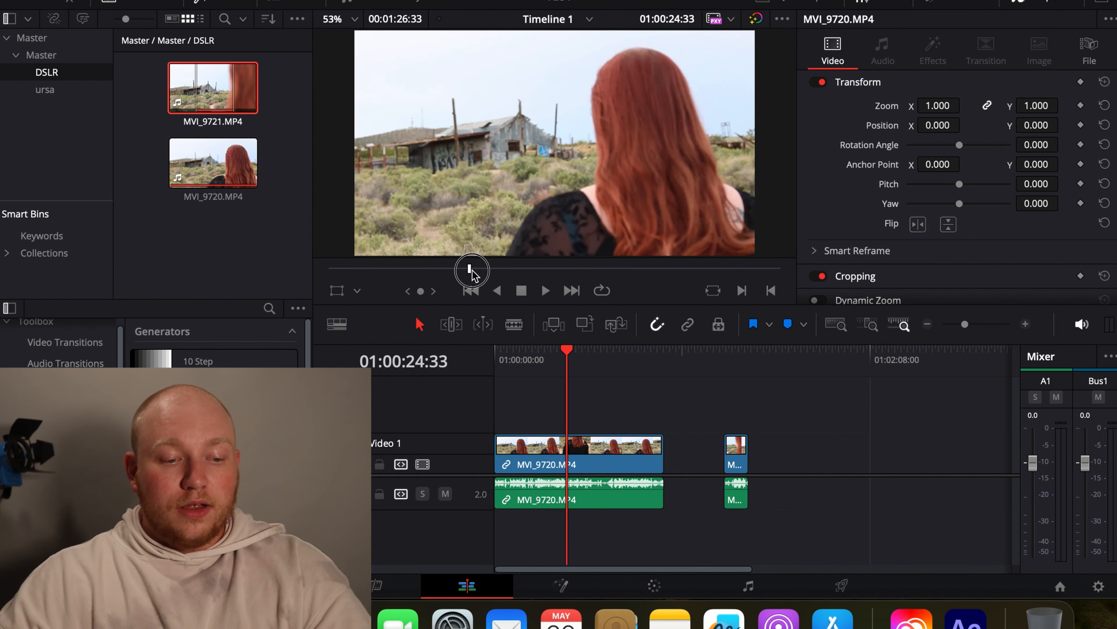
left_click_drag(471, 269, 525, 269)
double_click(220, 167)
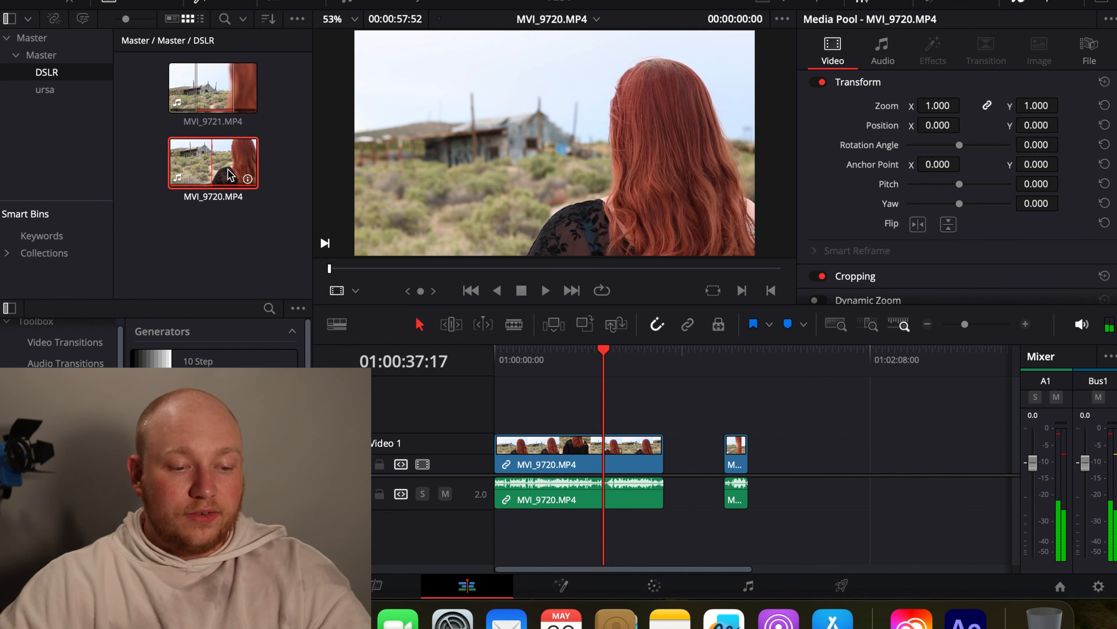
left_click_drag(534, 240, 839, 454)
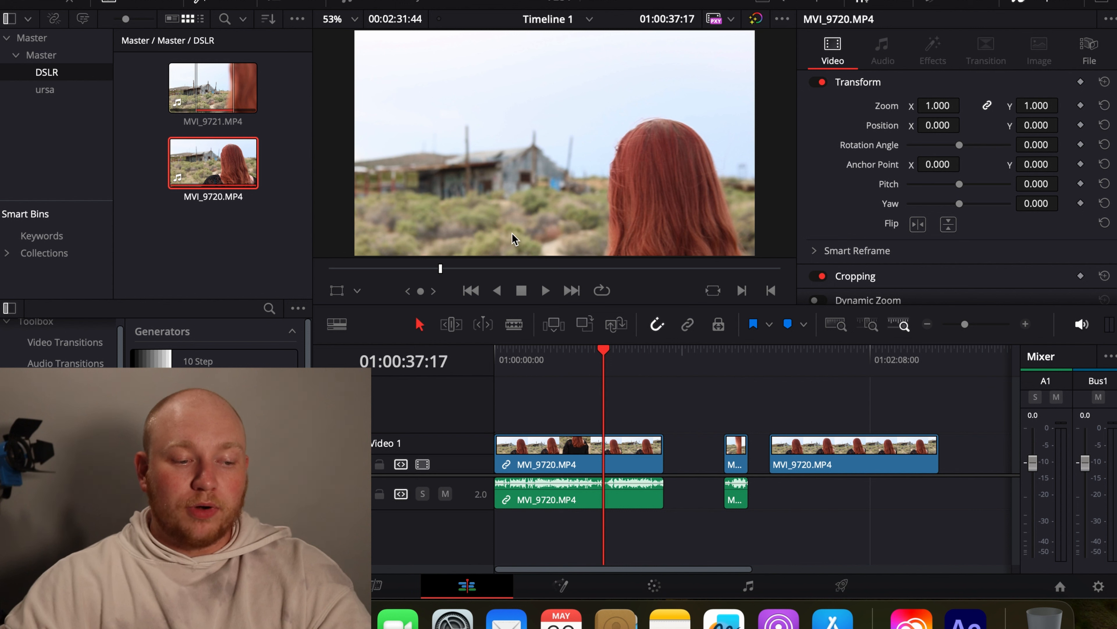
Place only the audio of MVI_9720.MP4 on track A1 after the existing clips, and reload the clip in the source viewer.
double_click(198, 165)
left_click_drag(571, 238, 814, 491)
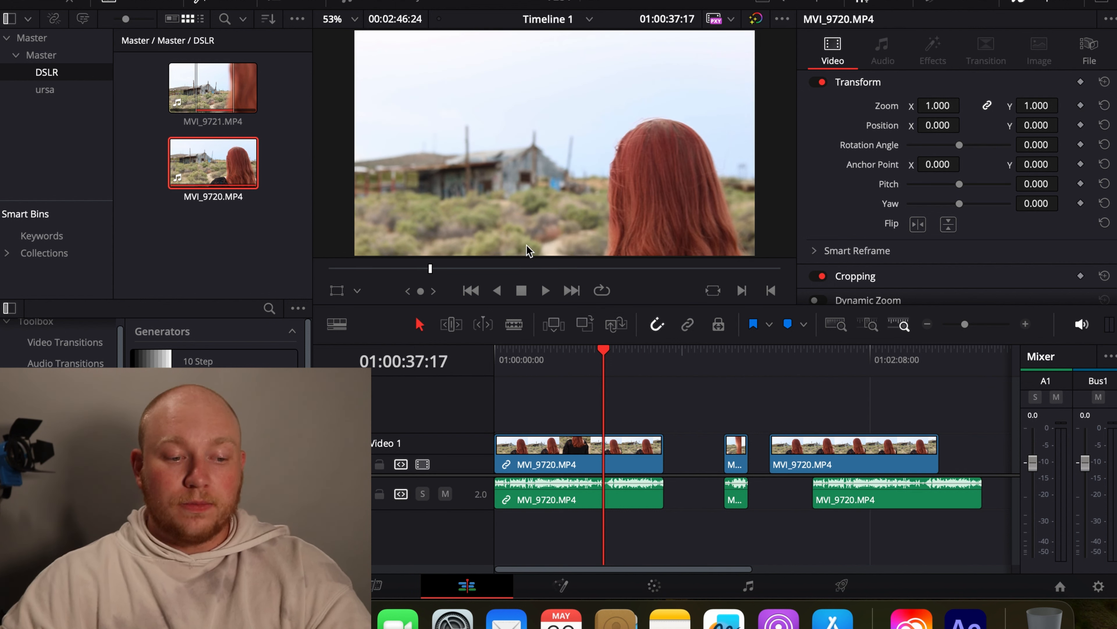
double_click(249, 154)
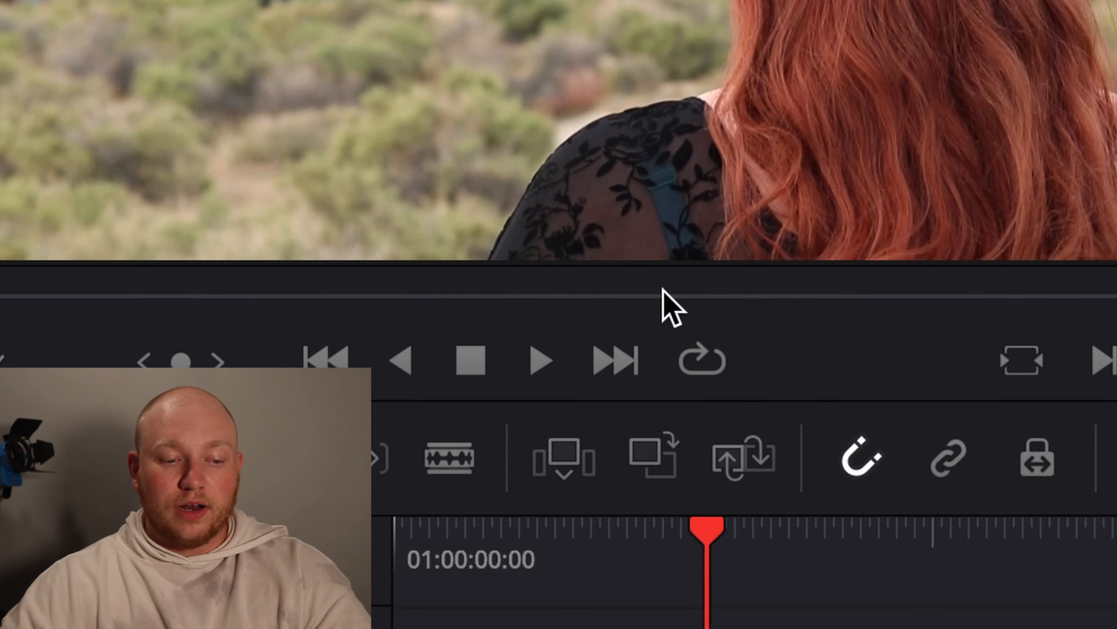
mouse_move(426, 175)
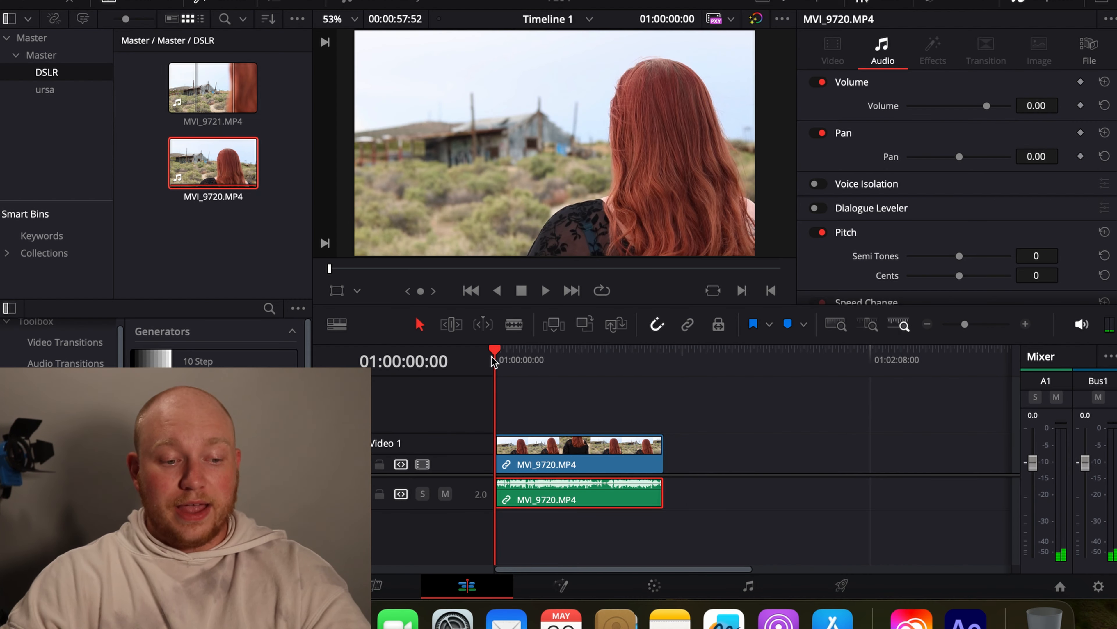
Move the timeline playhead to about 01:00:33:52 within the MVI_9720.MP4 clip.
left_click(515, 356)
left_click_drag(516, 356, 595, 413)
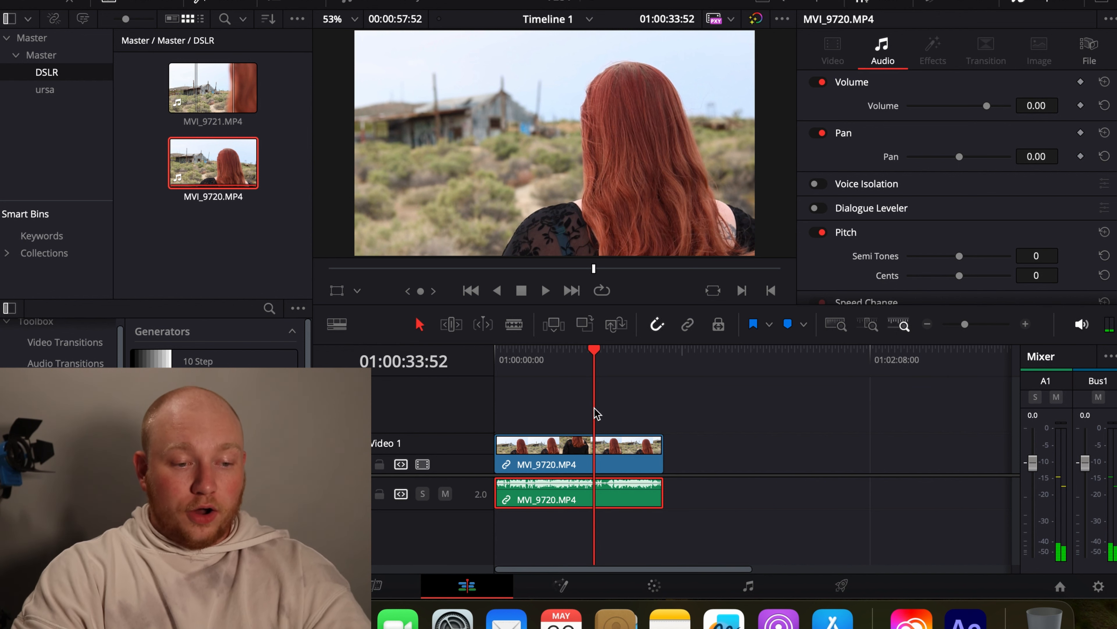
Step frame by frame backwards and forwards through the MVI_9720.MP4 clip around 01:00:33:42 on the timeline.
key("Left")
key("Left")
key("Left")
key("Left")
key("Left")
key("Left")
key("Left")
key("Left")
key("Left")
key("Left")
key("Left")
key("Left")
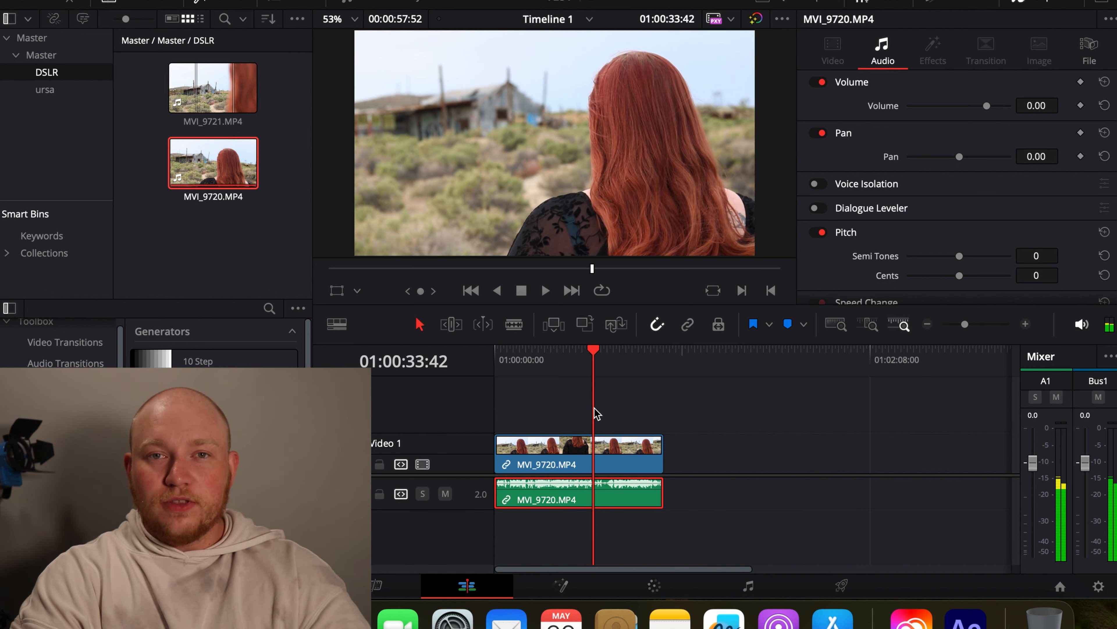
key("Left")
key("Left")
key("Left")
key("Left")
key("Right")
key("Right")
key("Right")
key("Right")
key("Right")
key("Right")
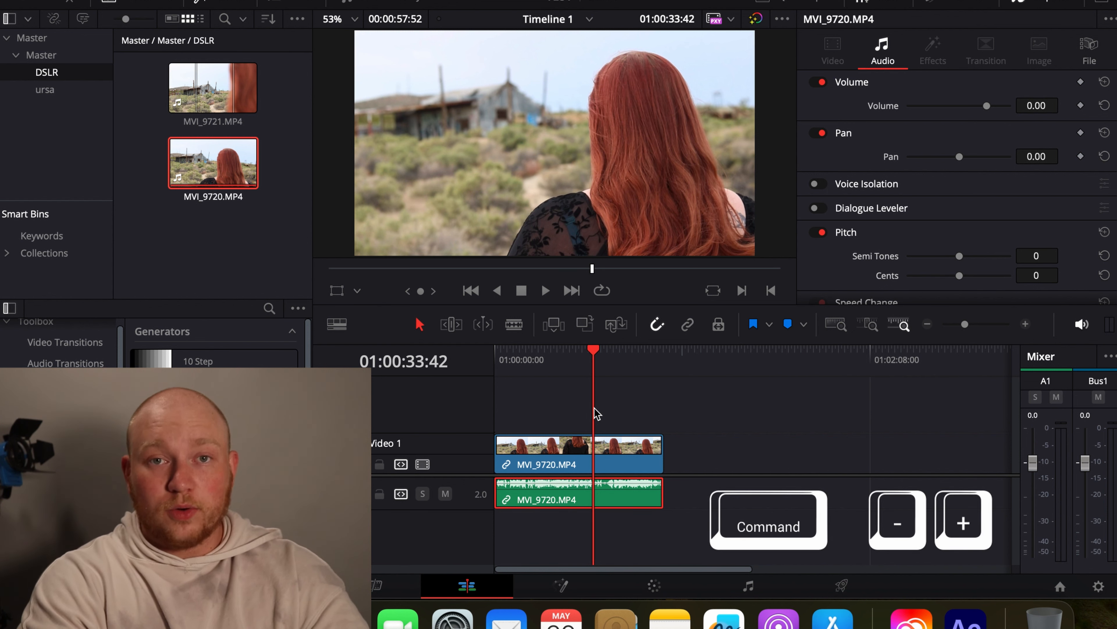
key("super+equal")
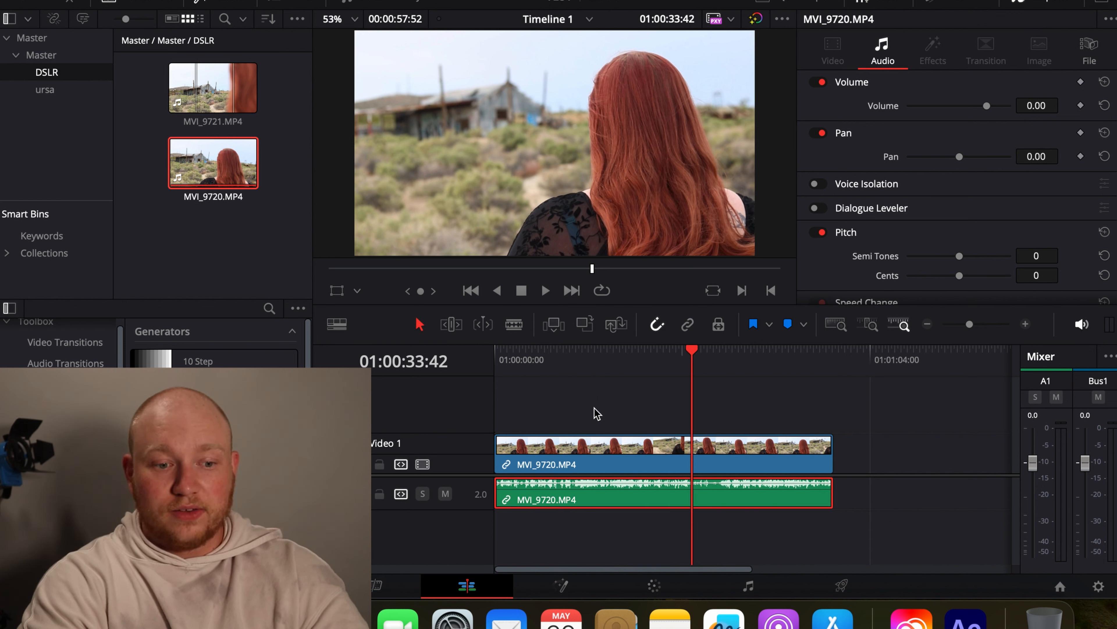
key("super+equal")
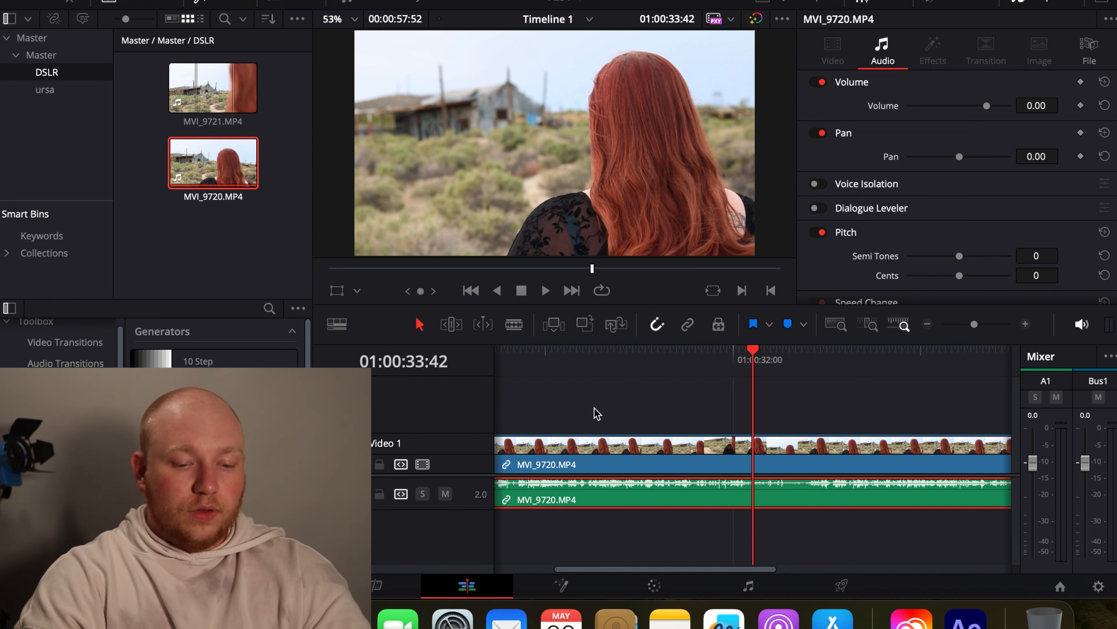
key("super+equal")
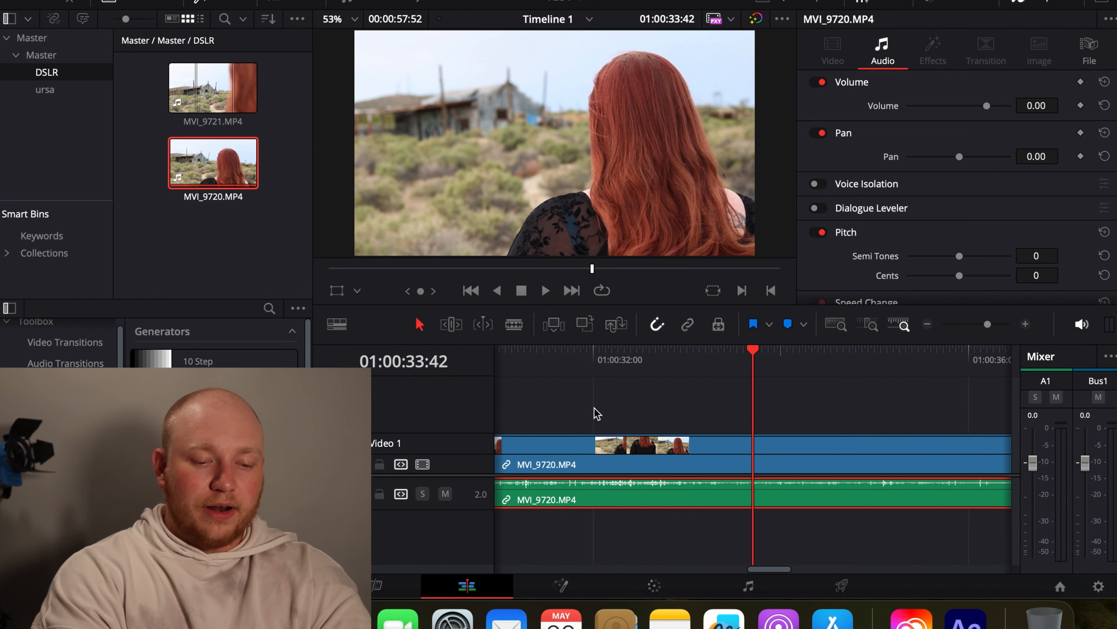
key("super+equal")
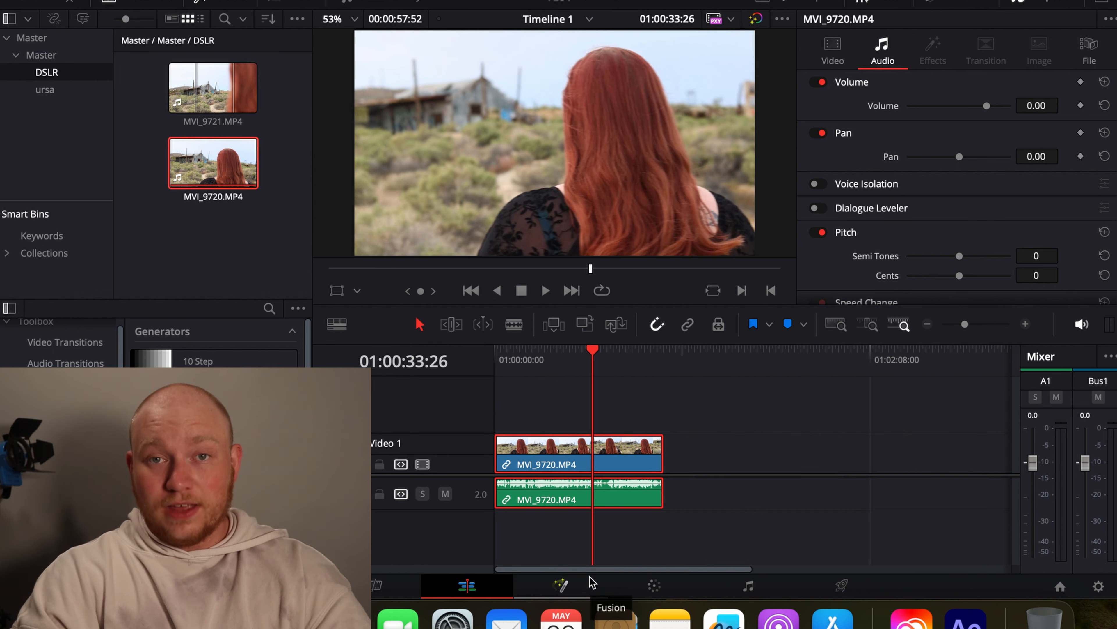
Jump the playhead to the start of the timeline, to its end, and back to the start.
key("Home")
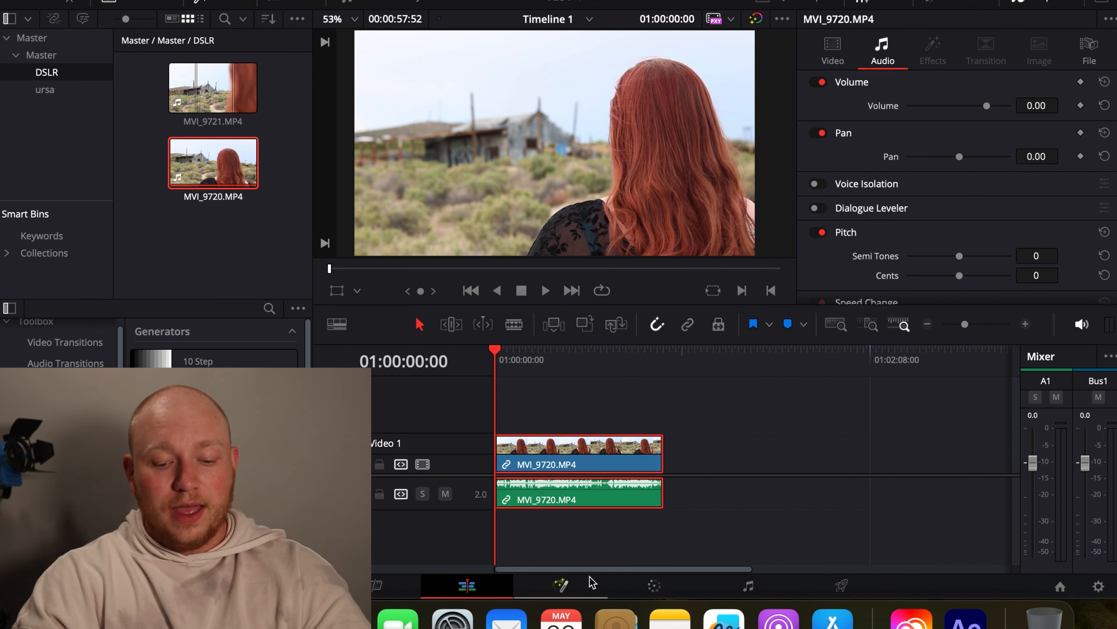
key("End")
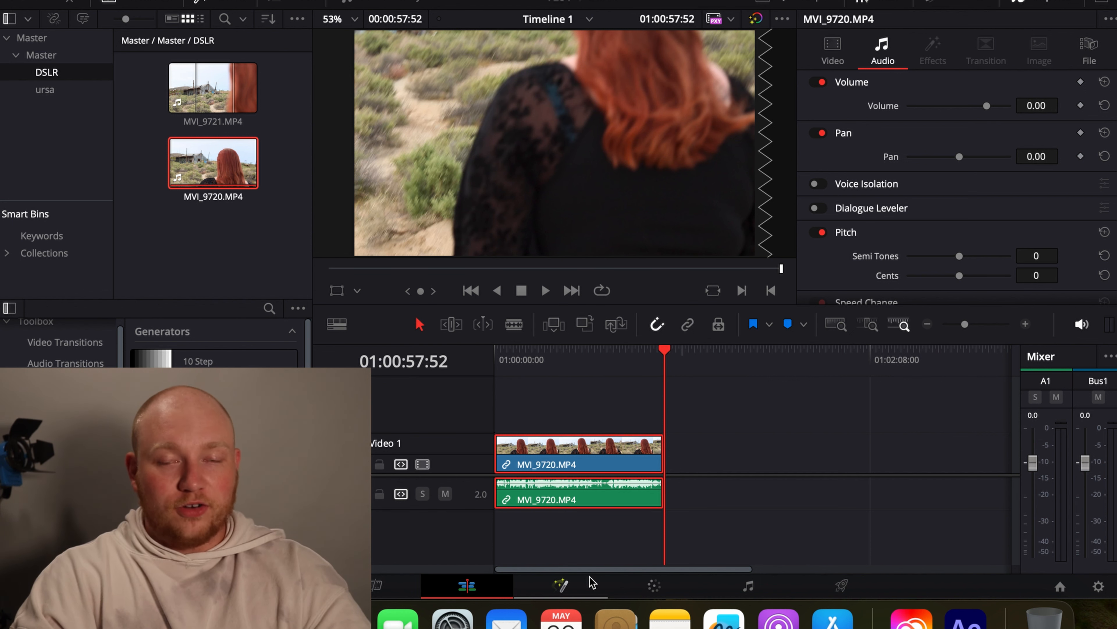
key("Home")
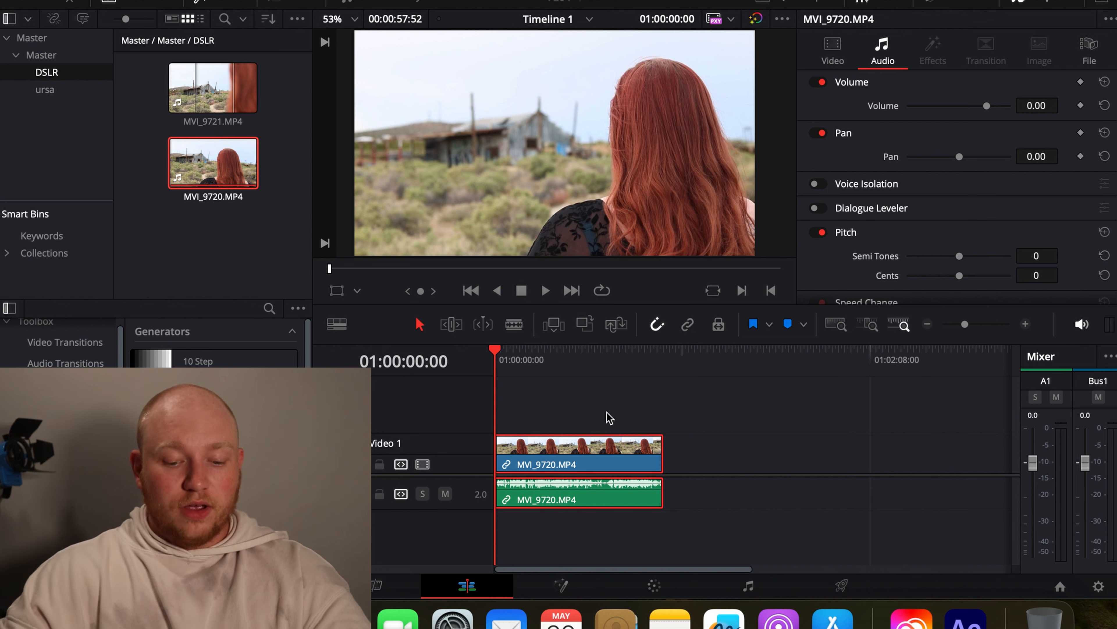
Scrub the playhead to about 01:00:17:00, and shuttle playback backwards and forwards around that point, pausing in between.
left_click(499, 353)
left_click_drag(499, 353, 546, 359)
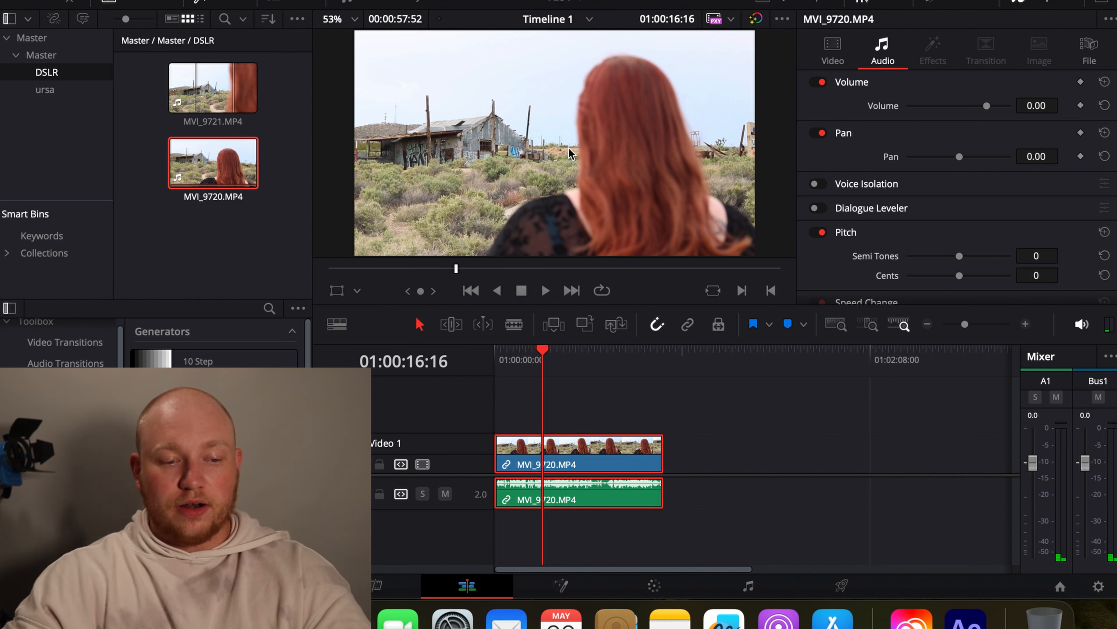
mouse_move(544, 352)
left_mouse_down()
mouse_move(519, 357)
mouse_move(546, 357)
left_mouse_up()
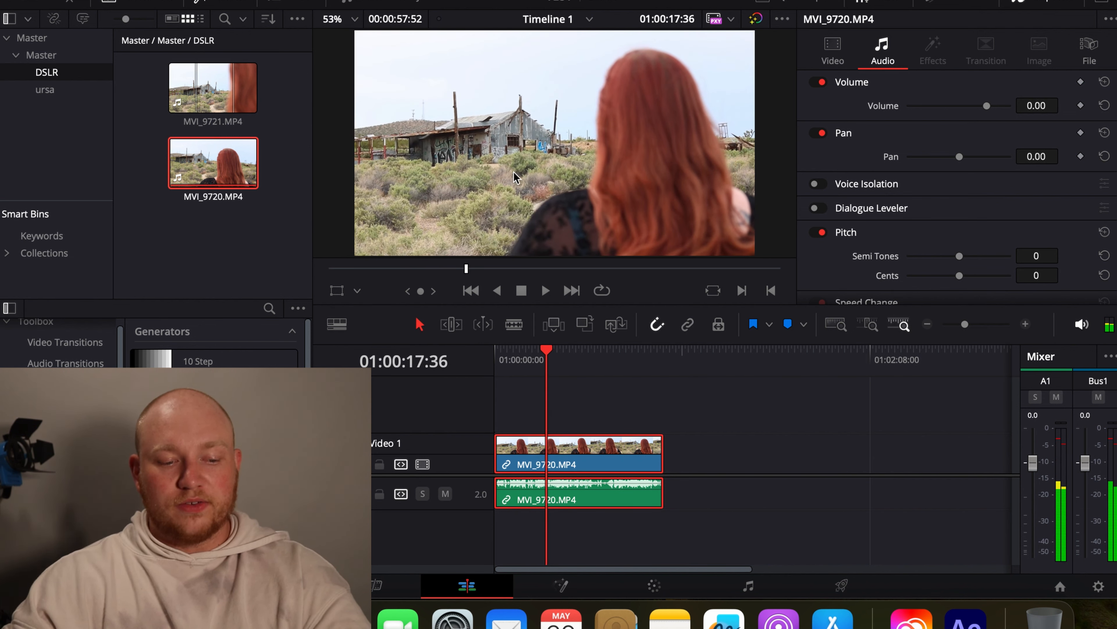
left_click_drag(546, 351, 546, 351)
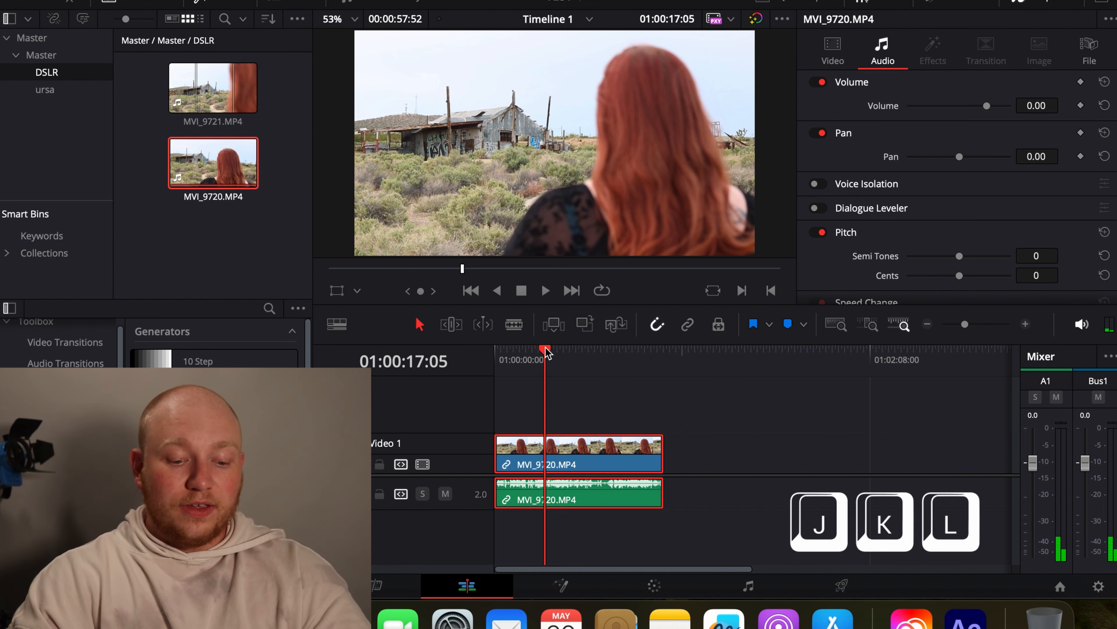
key("j")
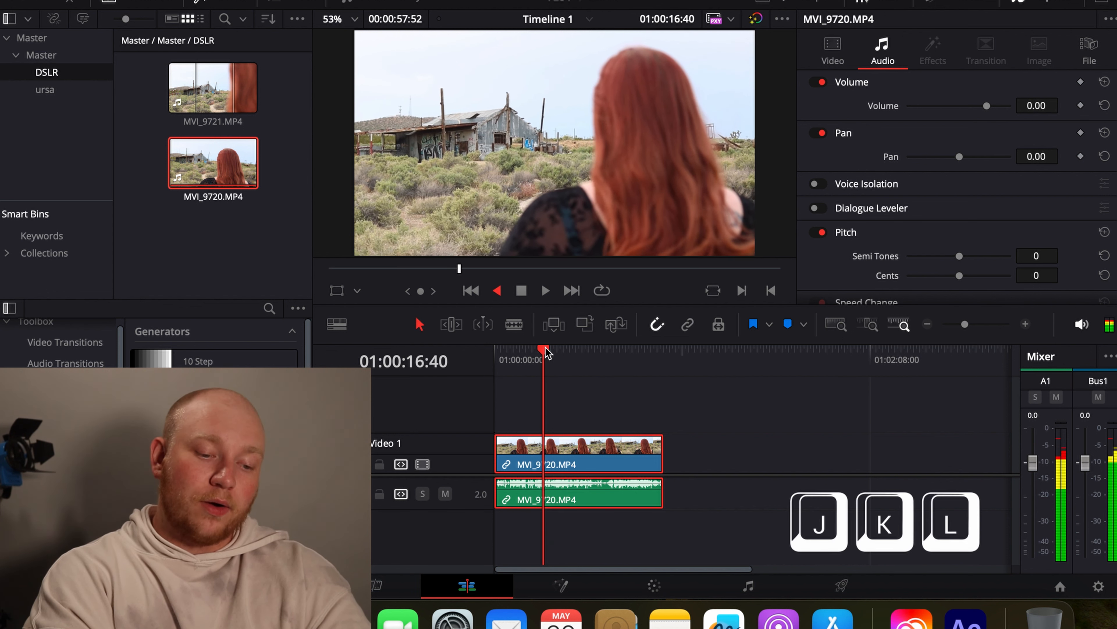
key("k")
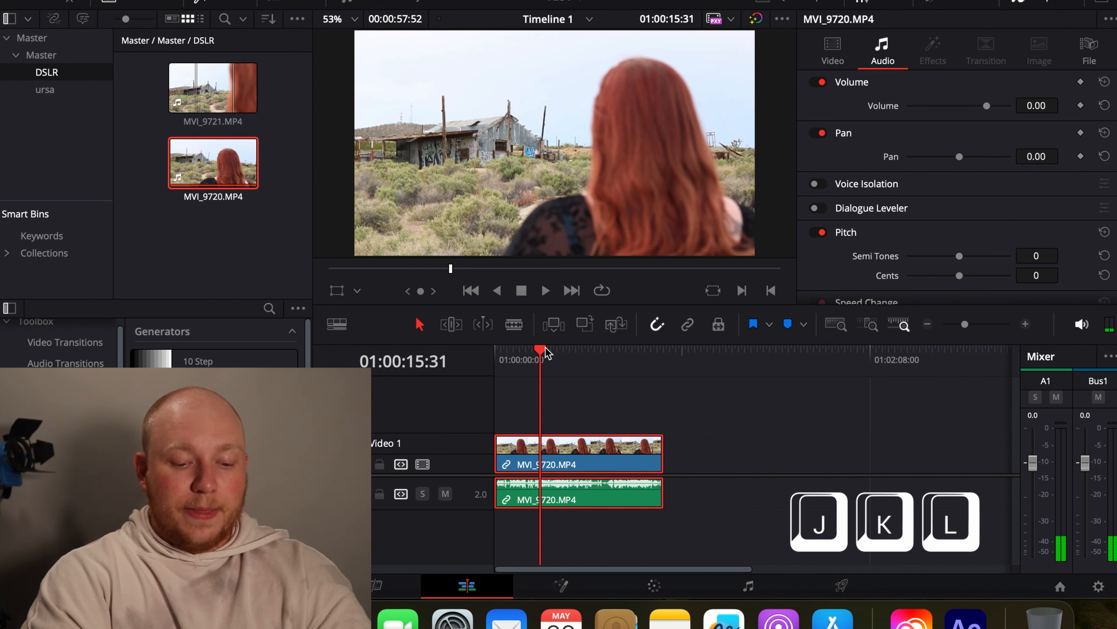
key("l")
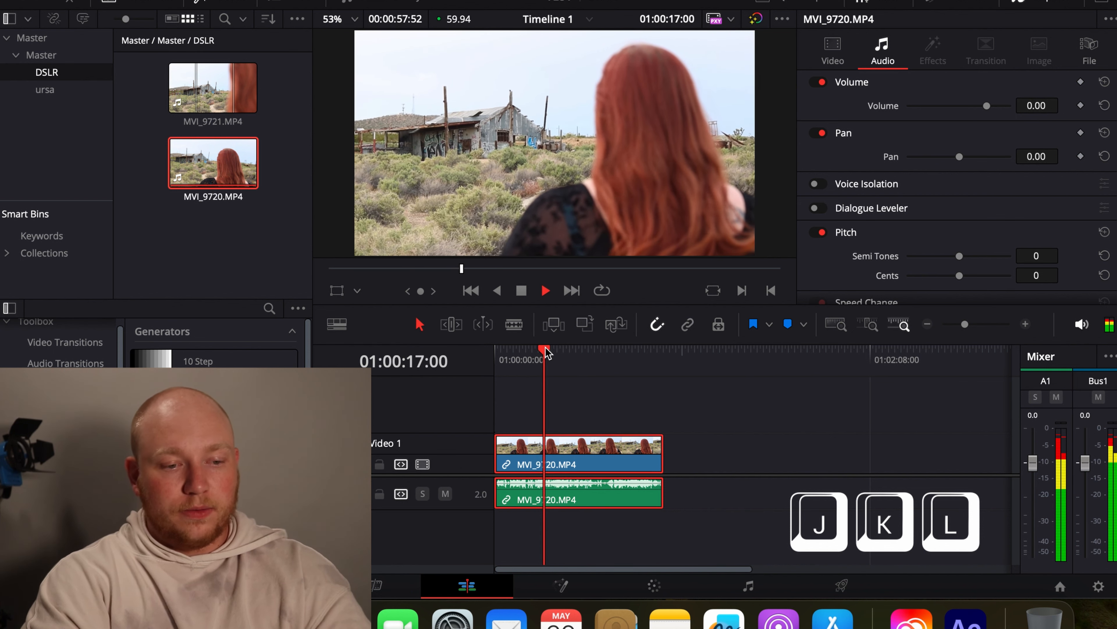
key("k")
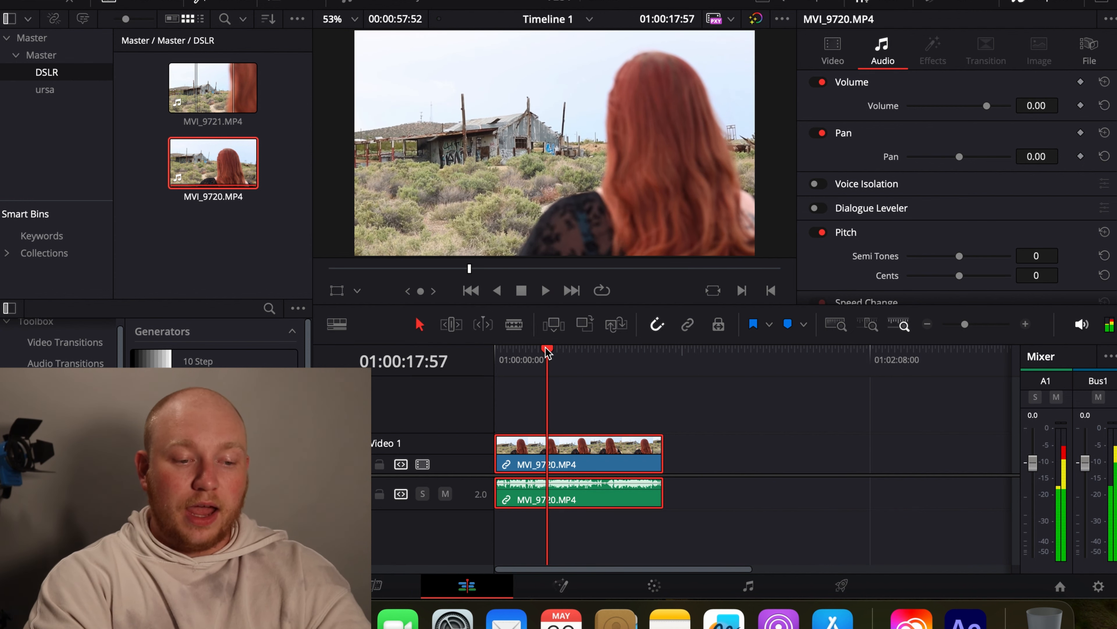
key("l")
key("k")
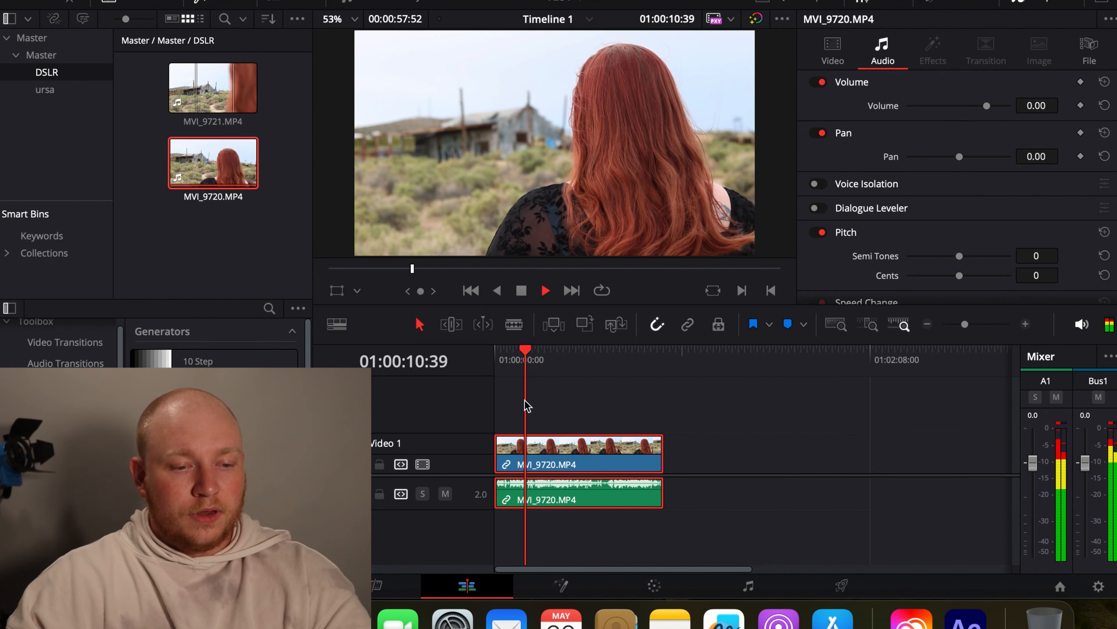
Stop playback at 01:00:12:28 and split the video and audio of MVI_9720.MP4 there.
key("space")
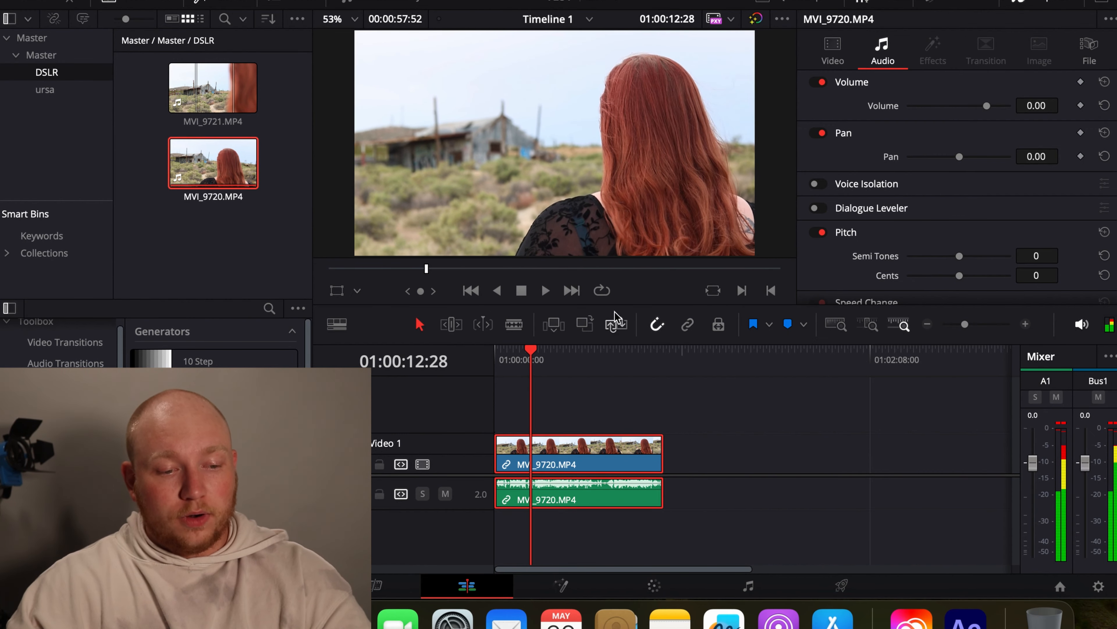
left_click_drag(593, 395, 502, 529)
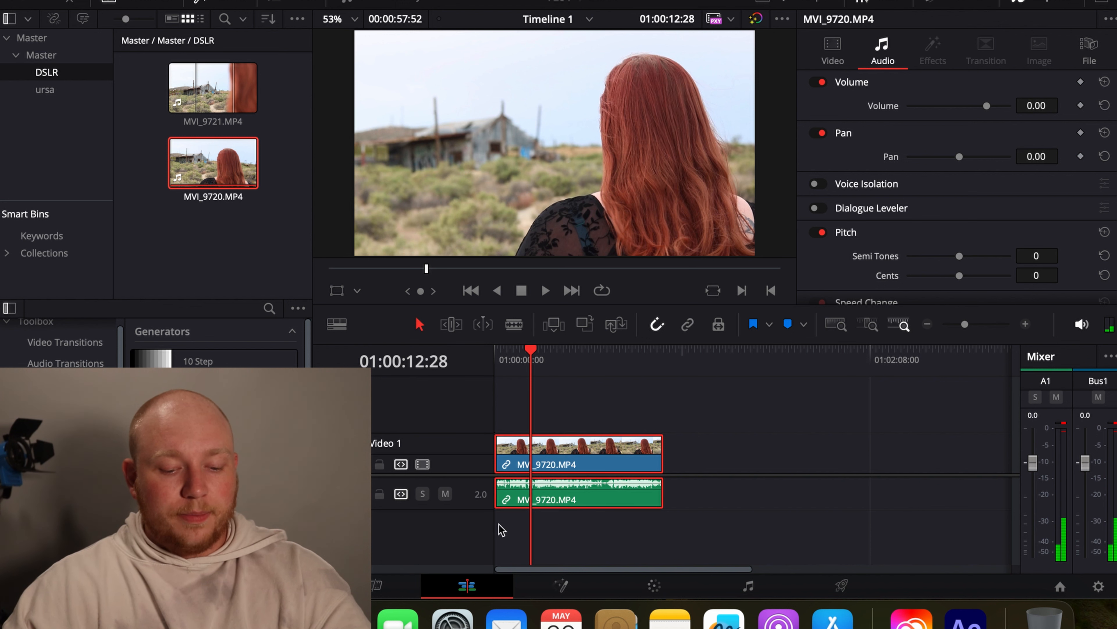
key("super+b")
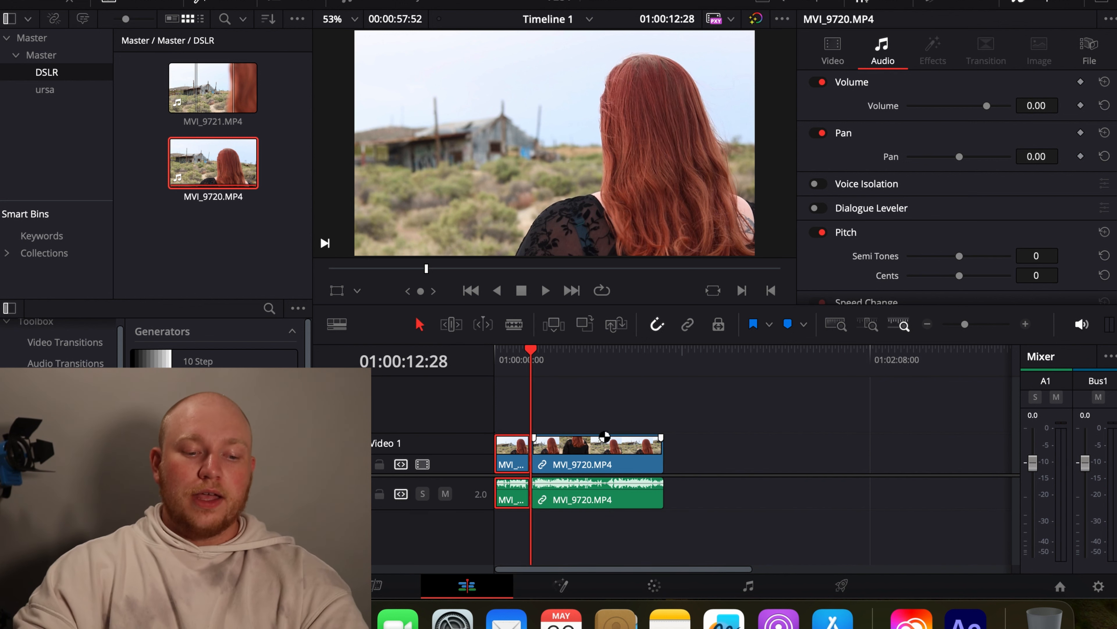
Slide the second part of the split MVI_9720.MP4 clip away from the first part, and delete its video and audio.
left_click_drag(590, 458, 681, 460)
left_click_drag(596, 407, 799, 528)
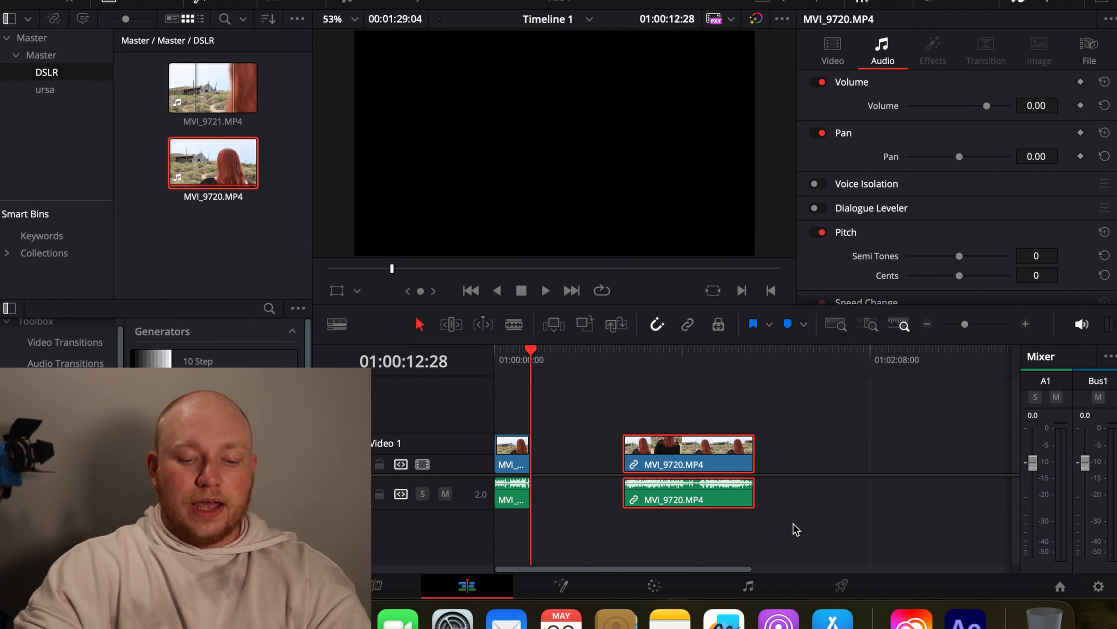
key("BackSpace")
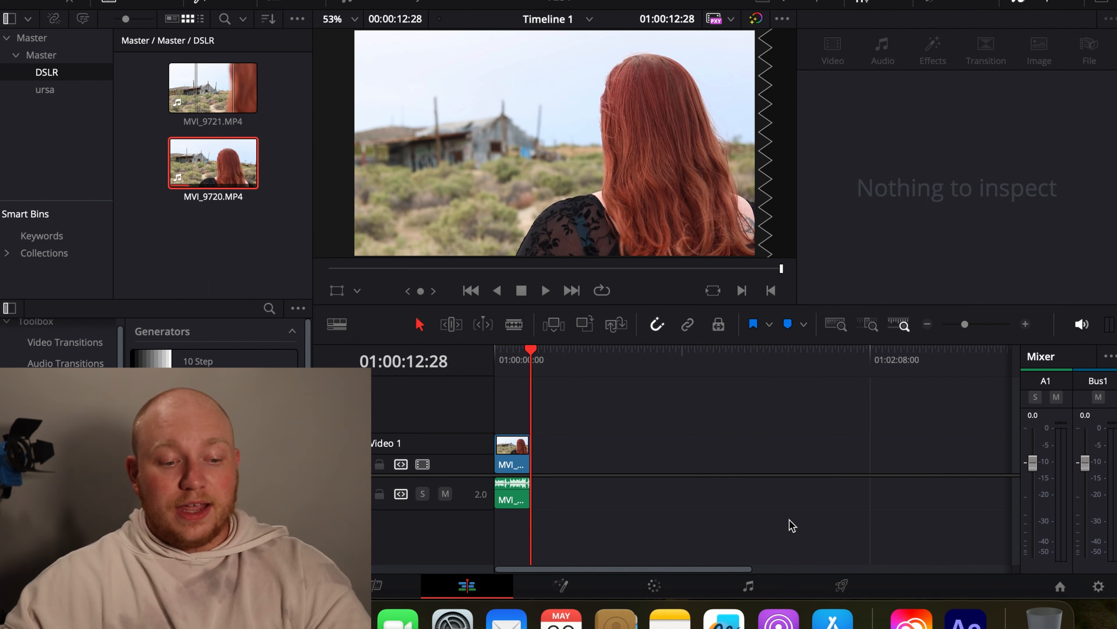
Place the marked range at the end of MVI_9721.MP4 on the timeline after the first clip, and close the video and audio gaps.
left_click(213, 88)
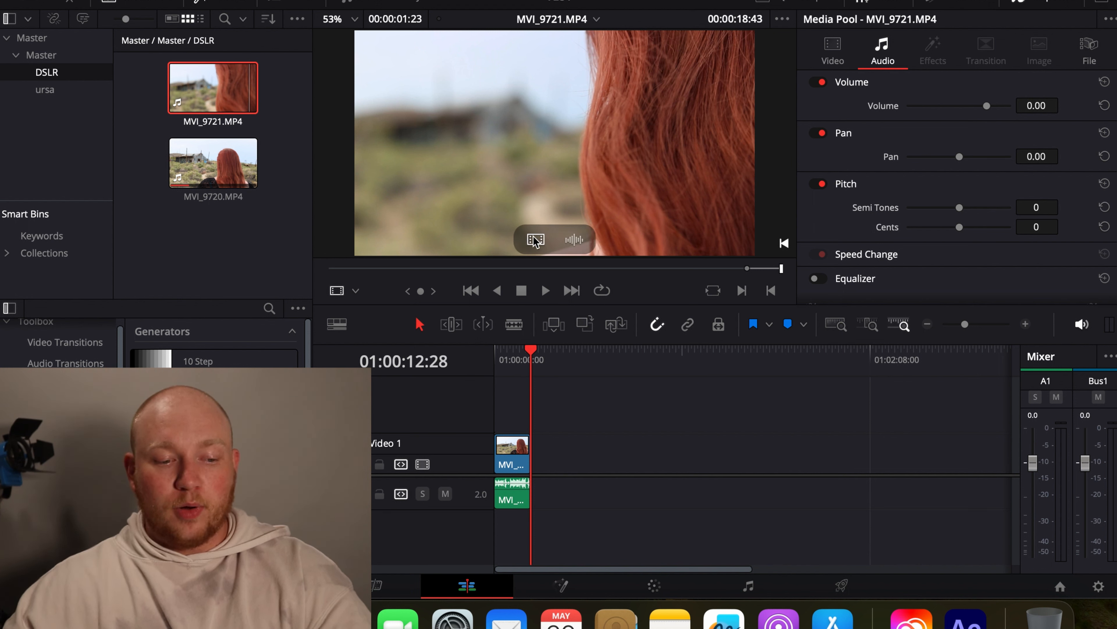
left_click_drag(524, 171, 563, 465)
left_click(548, 458)
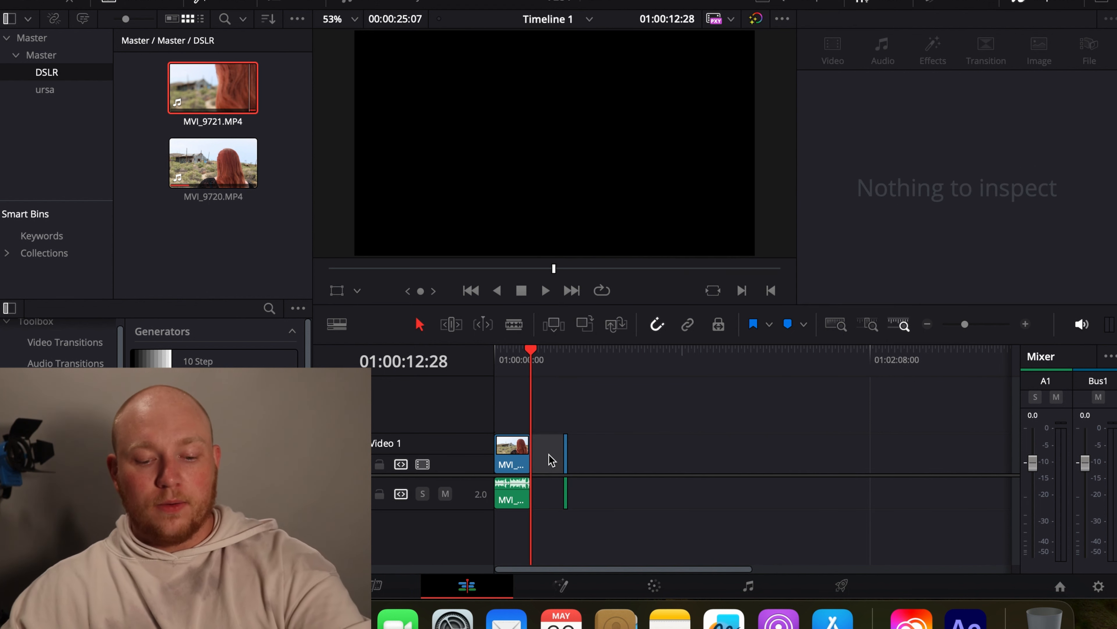
key("Delete")
left_click(553, 500)
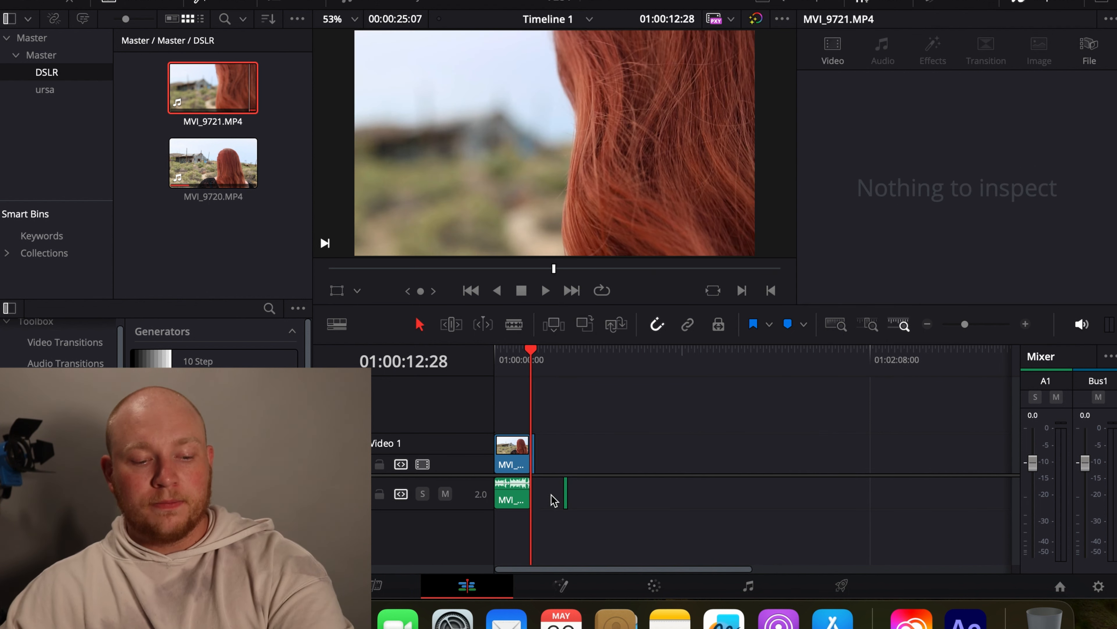
key("Delete")
Play the timeline from the cut at 01:00:12:28 through the MVI_9721.MP4 clip to about 01:00:13:38.
key("super+=")
key("super+=")
key("super+=")
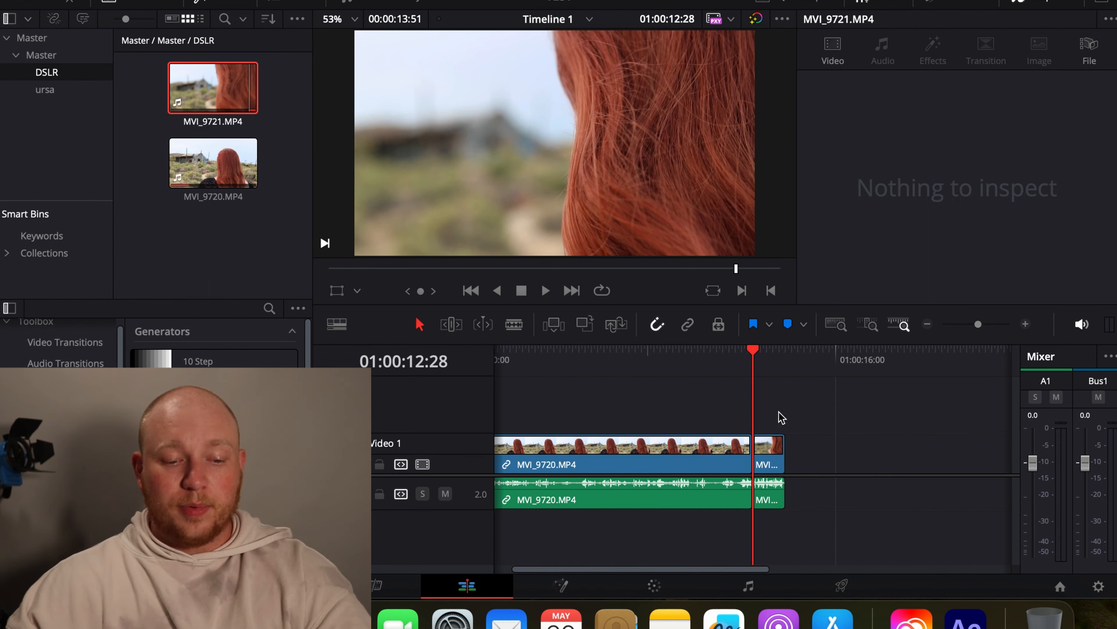
key("space")
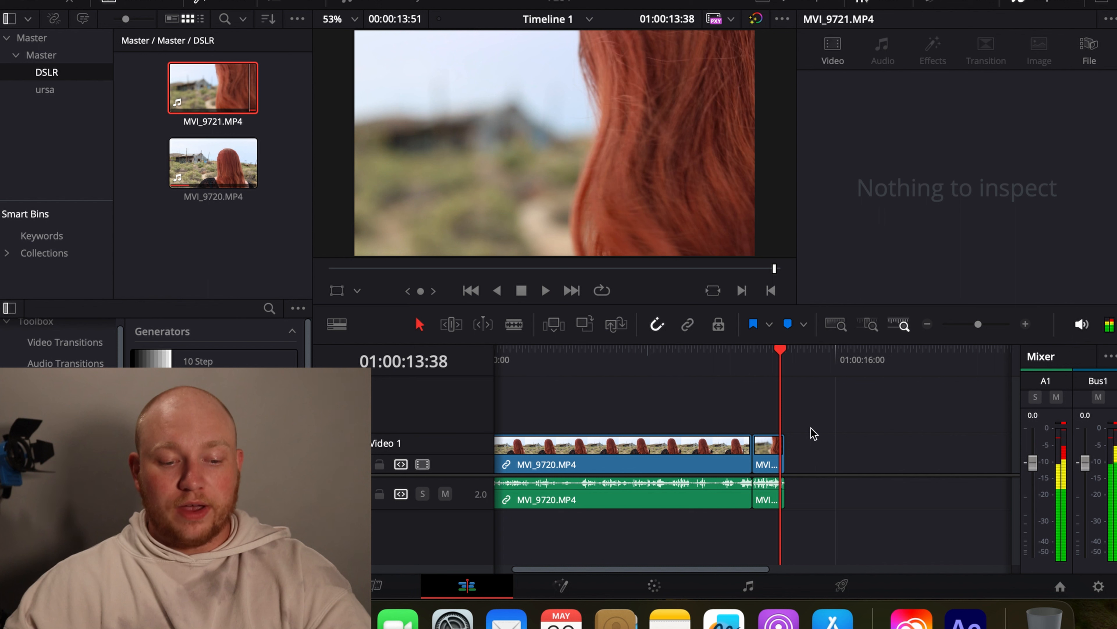
Show the retime controls on the MVI_9721.MP4 timeline clip and change its speed to 50%.
left_click(769, 500)
key("super+r")
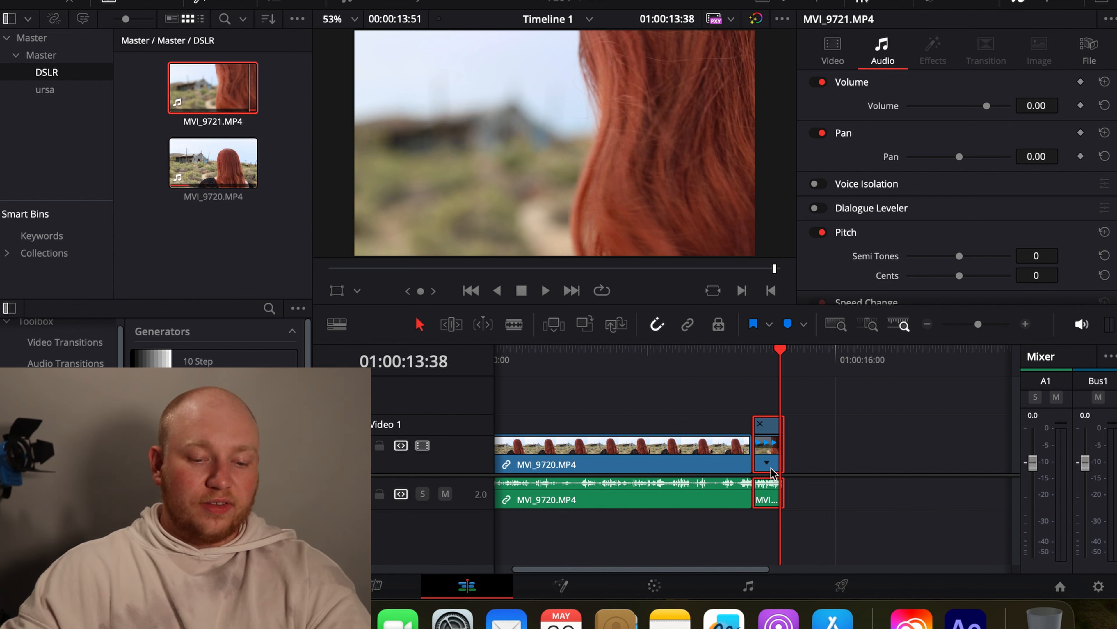
key("super+equal")
key("super+equal")
key("super+equal")
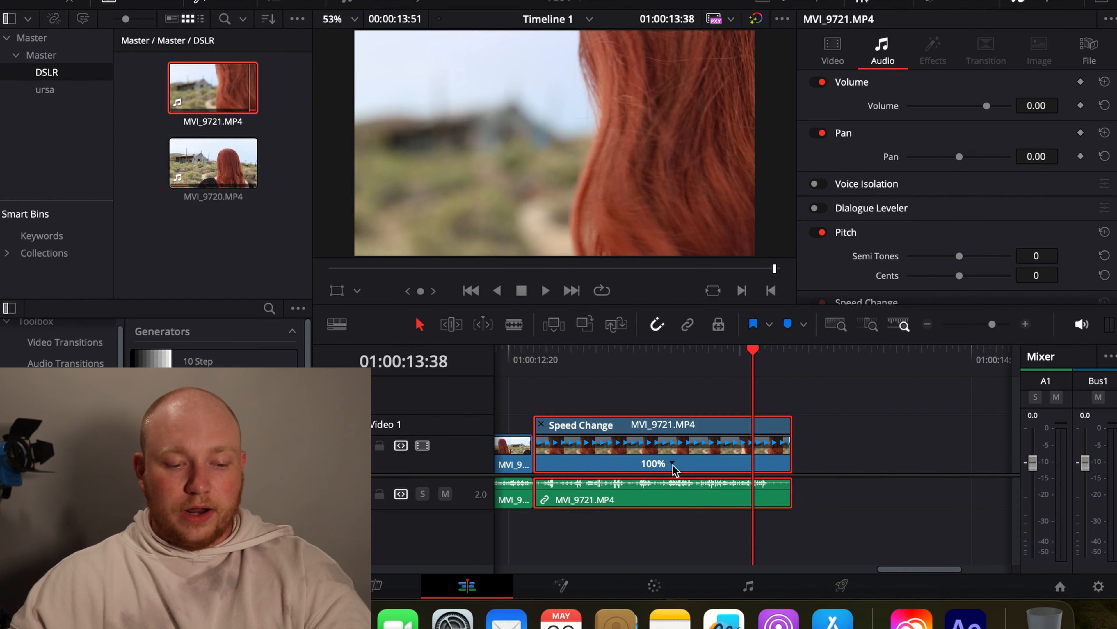
left_click(765, 291)
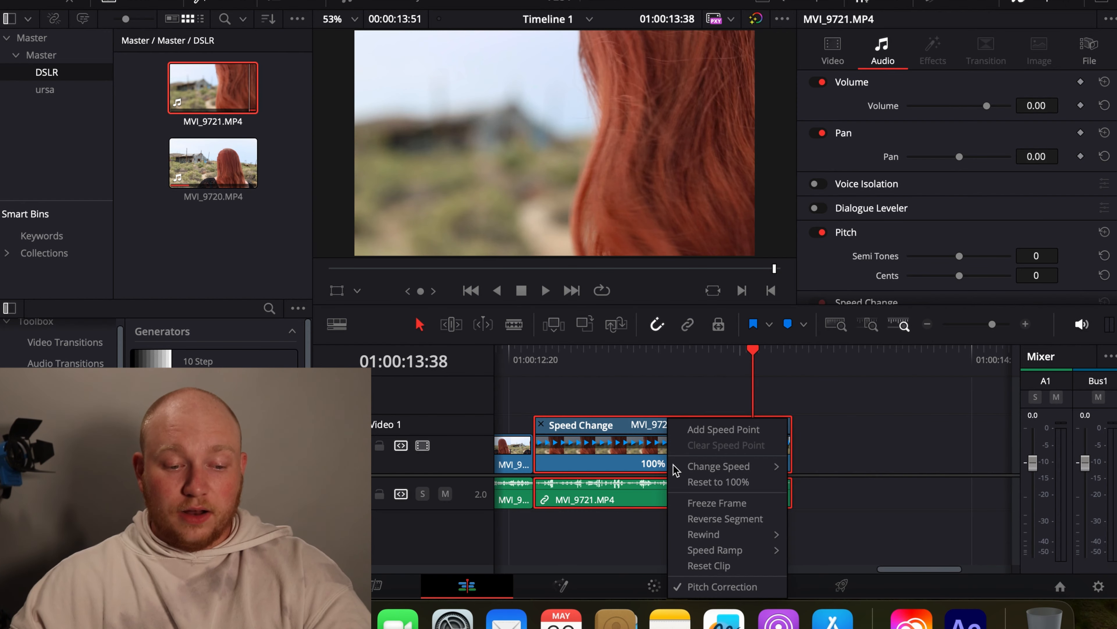
mouse_move(697, 469)
left_click(809, 470)
Play back the slowed MVI_9721.MP4 clip to the end of the timeline, and return the playhead to the clip's start.
mouse_move(740, 359)
left_mouse_down()
mouse_move(567, 361)
mouse_move(743, 379)
left_mouse_up()
key("space")
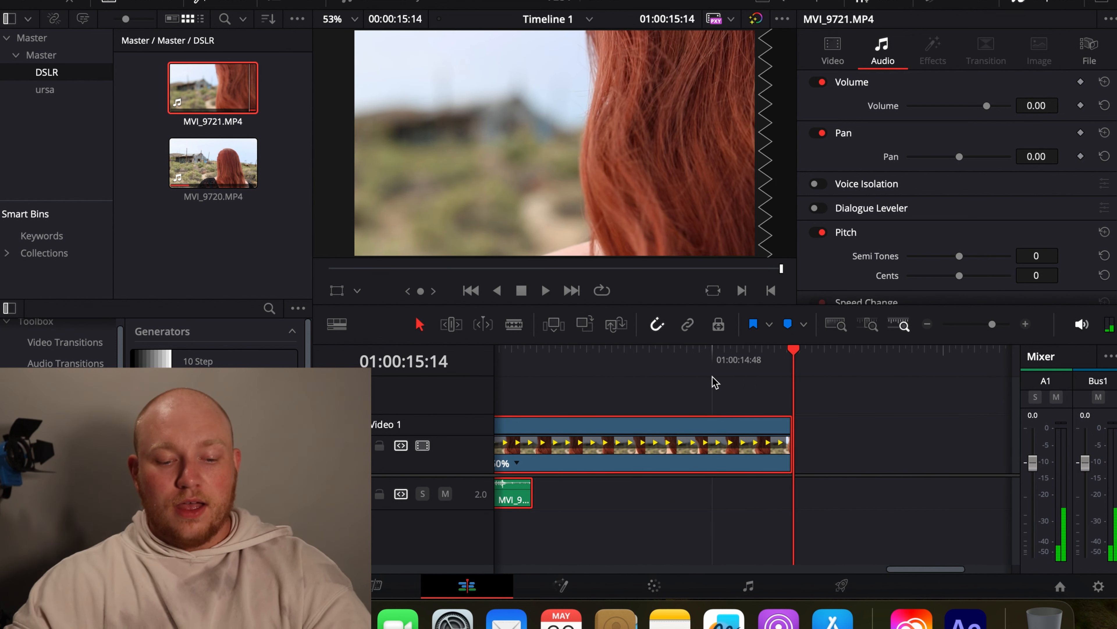
key("Up")
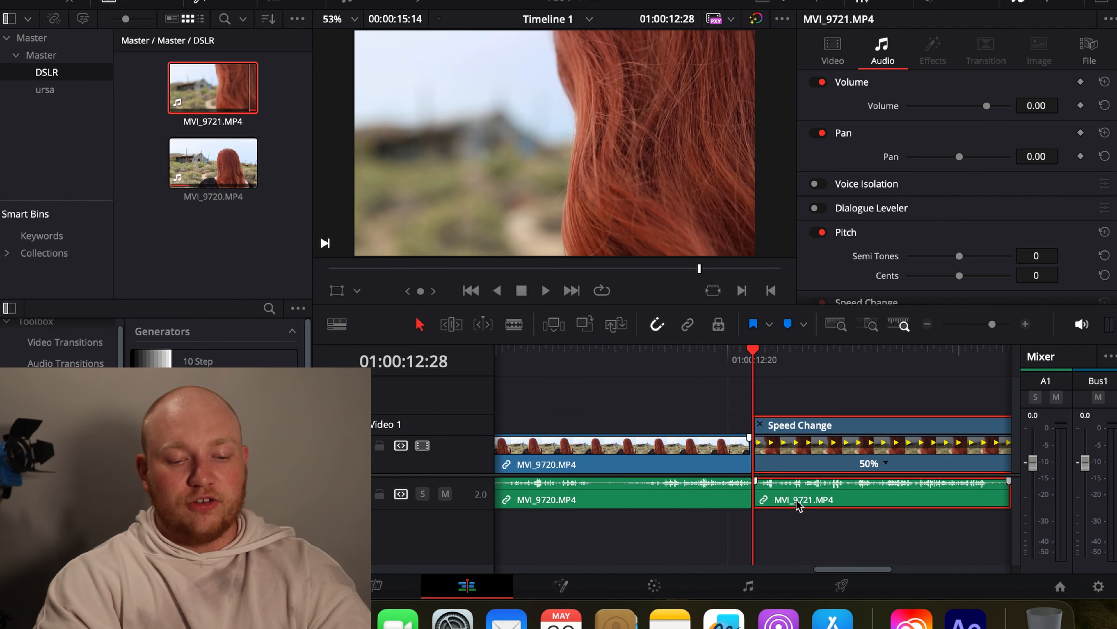
Close the retime controls on the MVI_9721.MP4 clip.
key("super+minus")
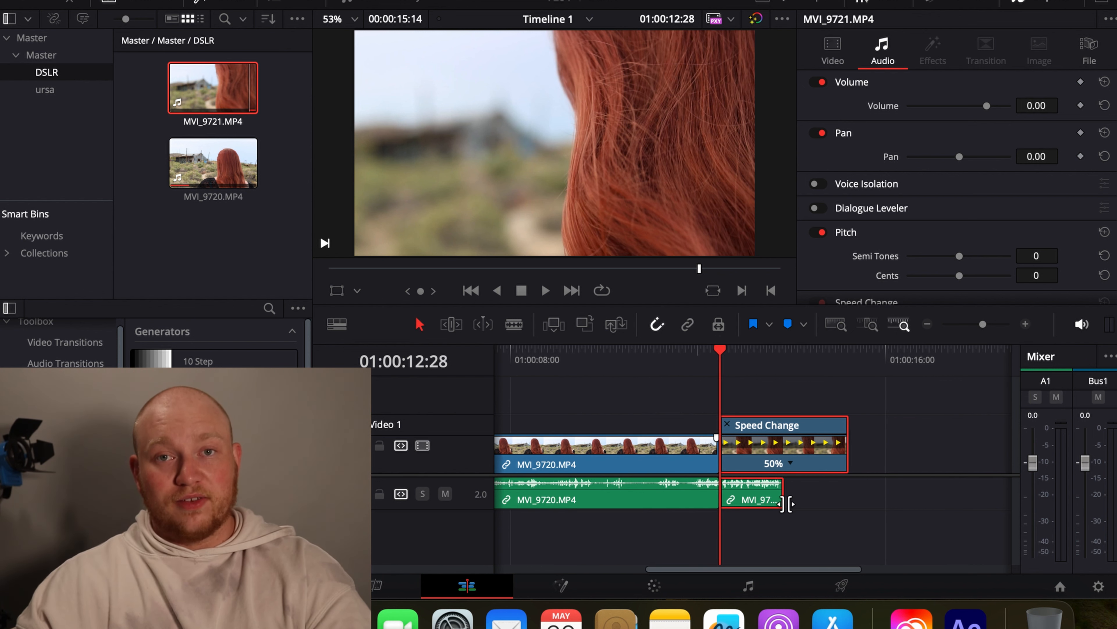
left_click(766, 425)
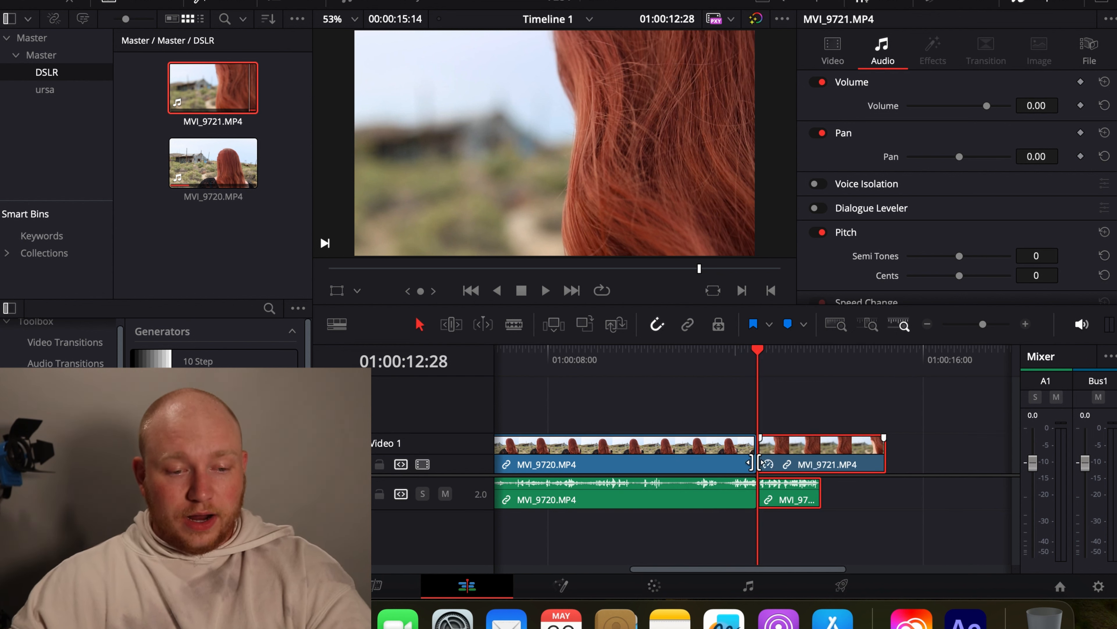
left_click_drag(733, 365, 746, 366)
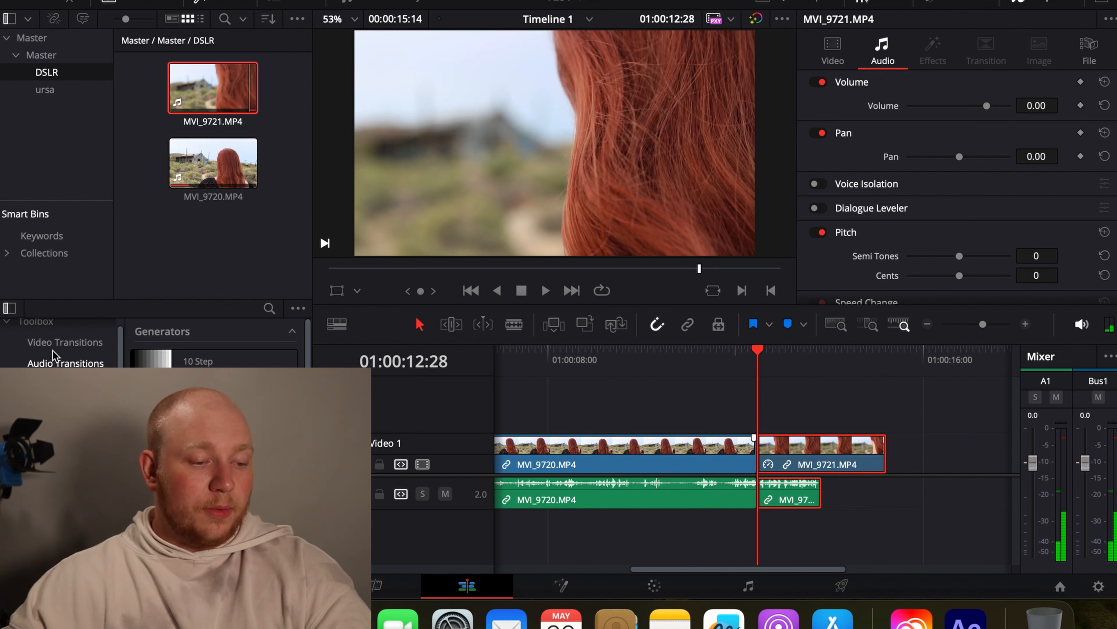
Add a Cross Dissolve at the cut between MVI_9720.MP4 and MVI_9721.MP4 and shorten it to 14 frames.
left_click(53, 343)
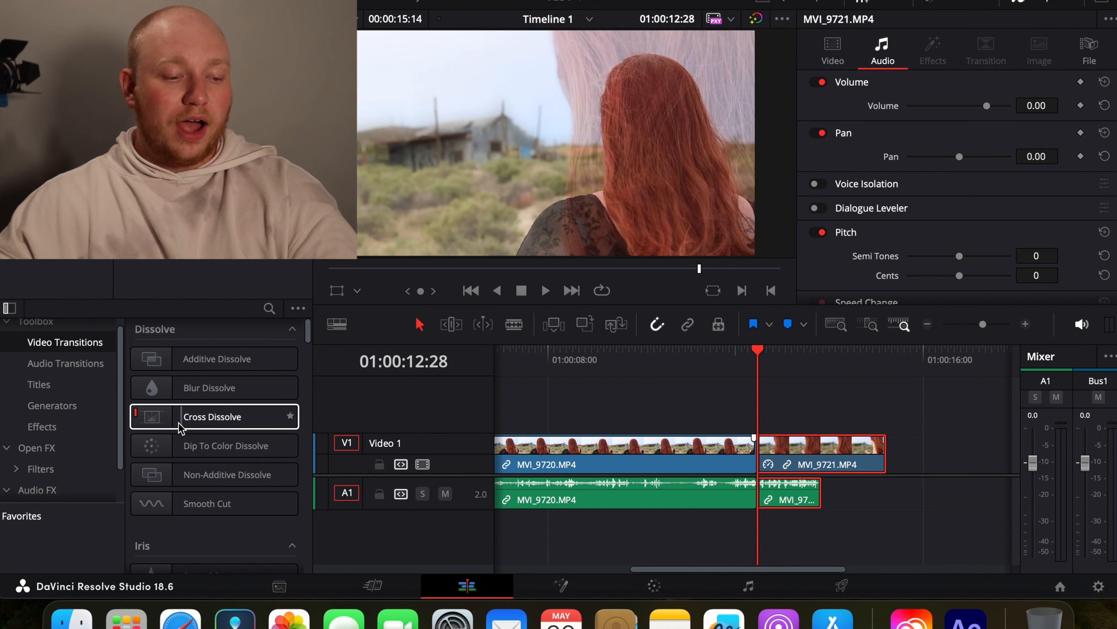
left_click_drag(181, 427, 764, 463)
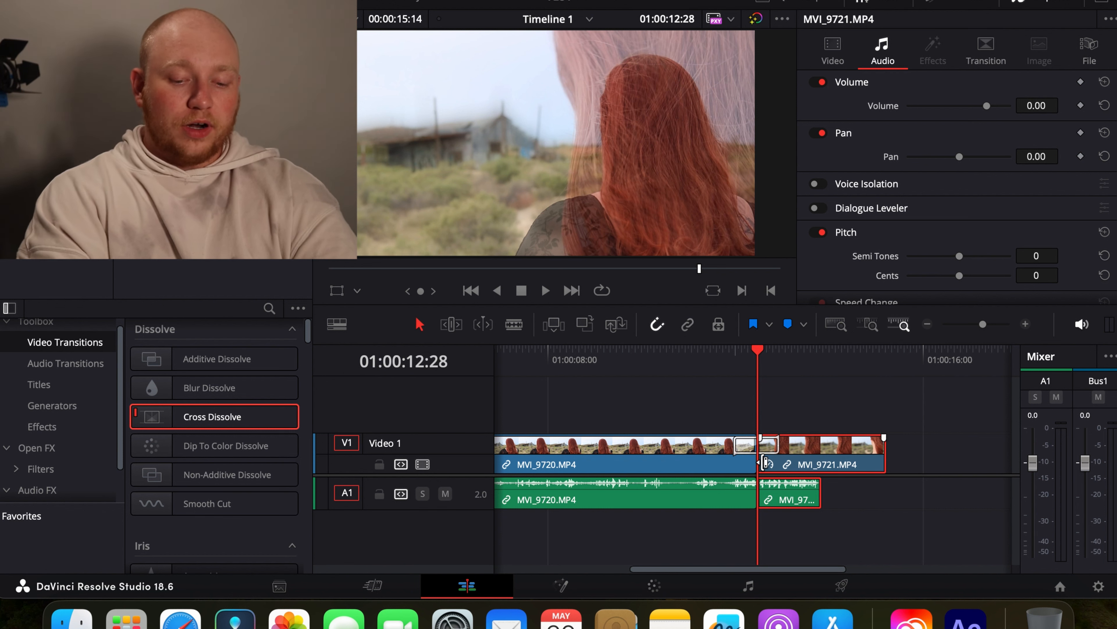
key("super+equal")
key("super+equal")
key("super+equal")
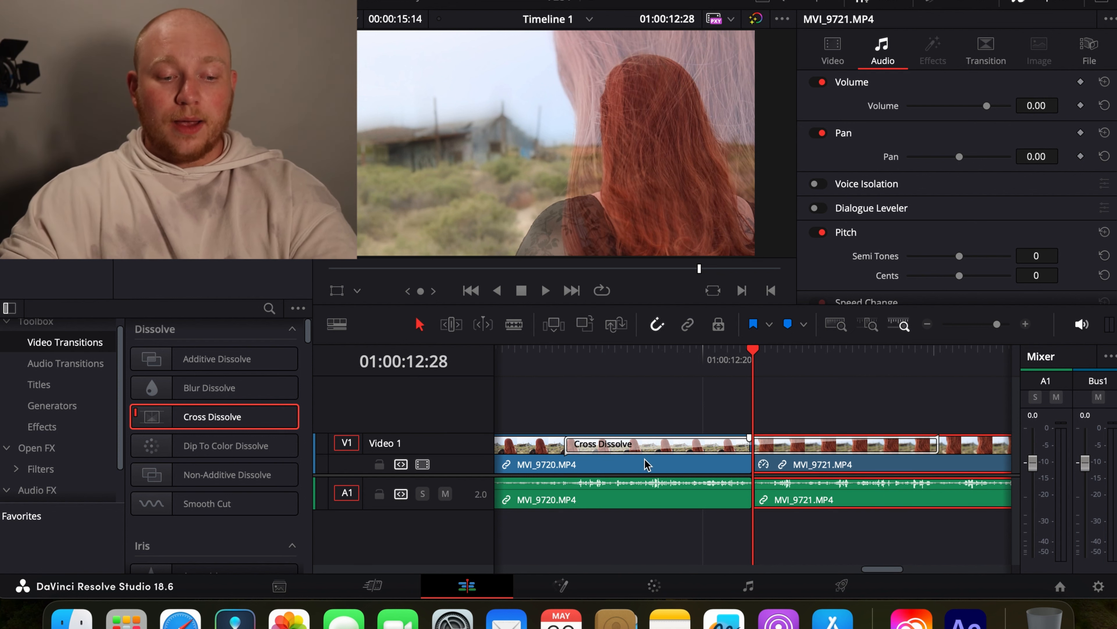
left_click(565, 451)
left_click_drag(567, 446, 715, 453)
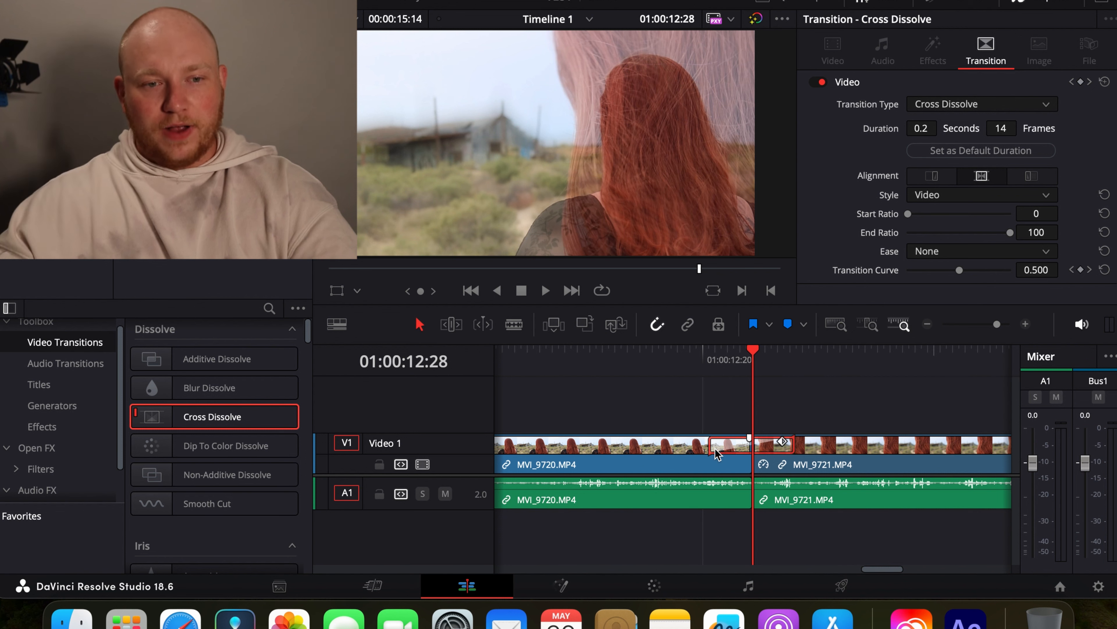
Play the timeline twice across the Cross Dissolve, starting just before the transition and stopping within MVI_9721.MP4.
left_click(664, 354)
key("space")
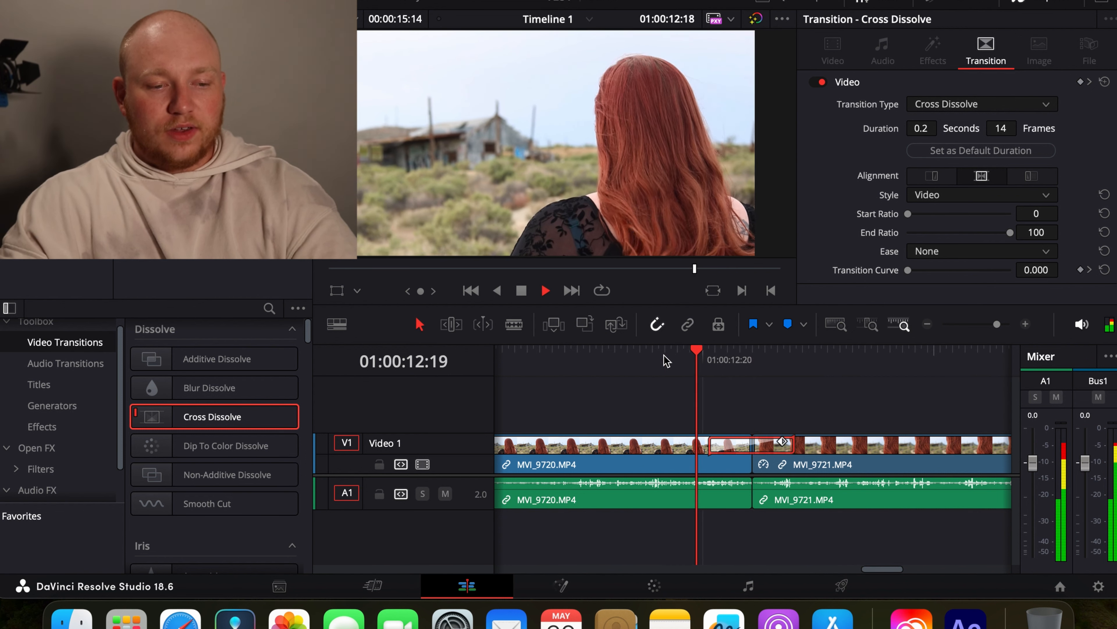
key("space")
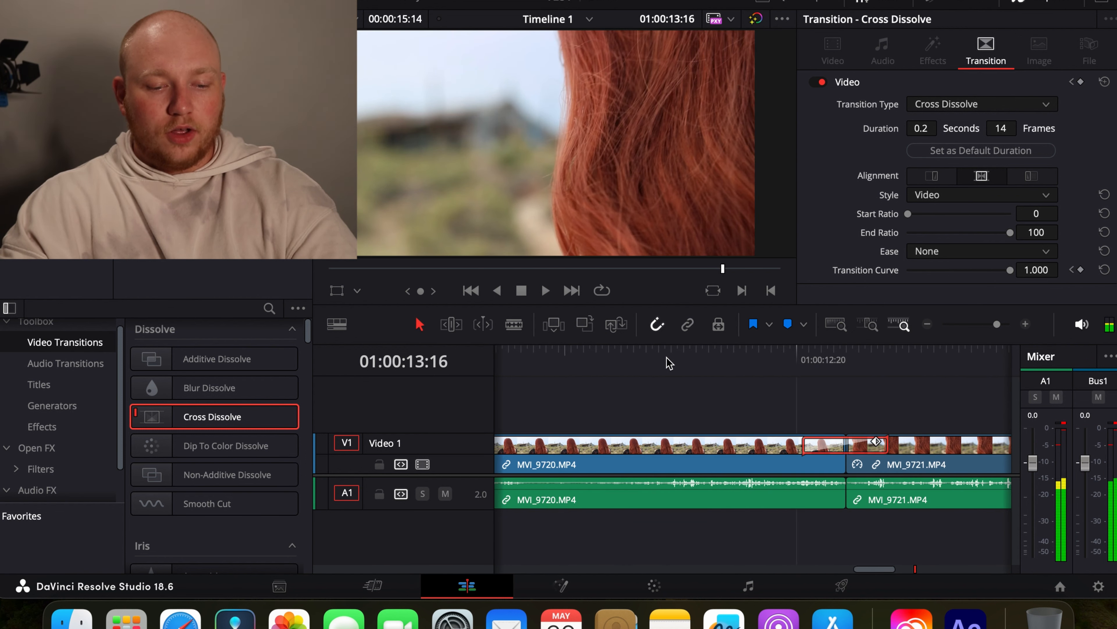
left_click(676, 356)
key("space")
key("space")
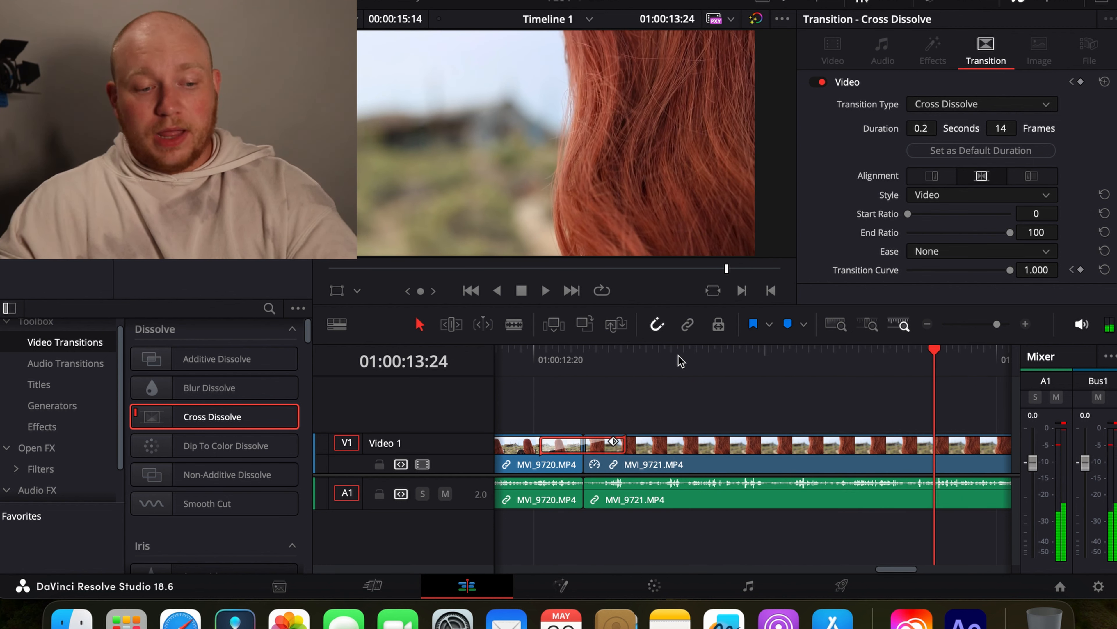
Try a Cross Dissolve lengthened to 60 frames and play it back from about 01:00:11:54.
left_click_drag(627, 446, 768, 447)
scroll(658, 413, "left", 5)
left_click(601, 365)
key("space")
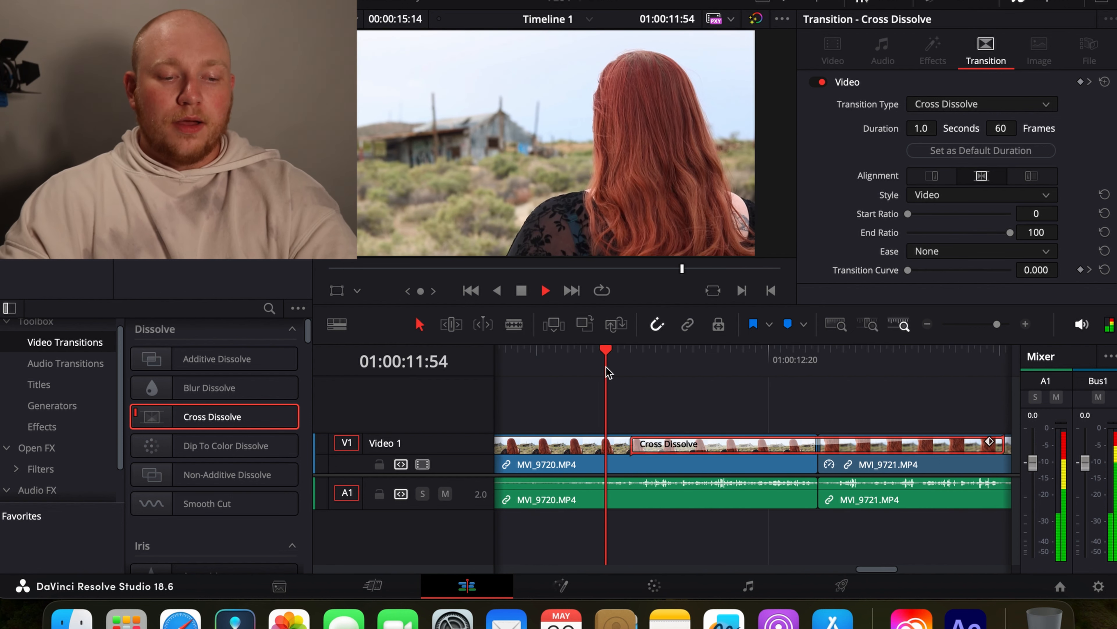
key("space")
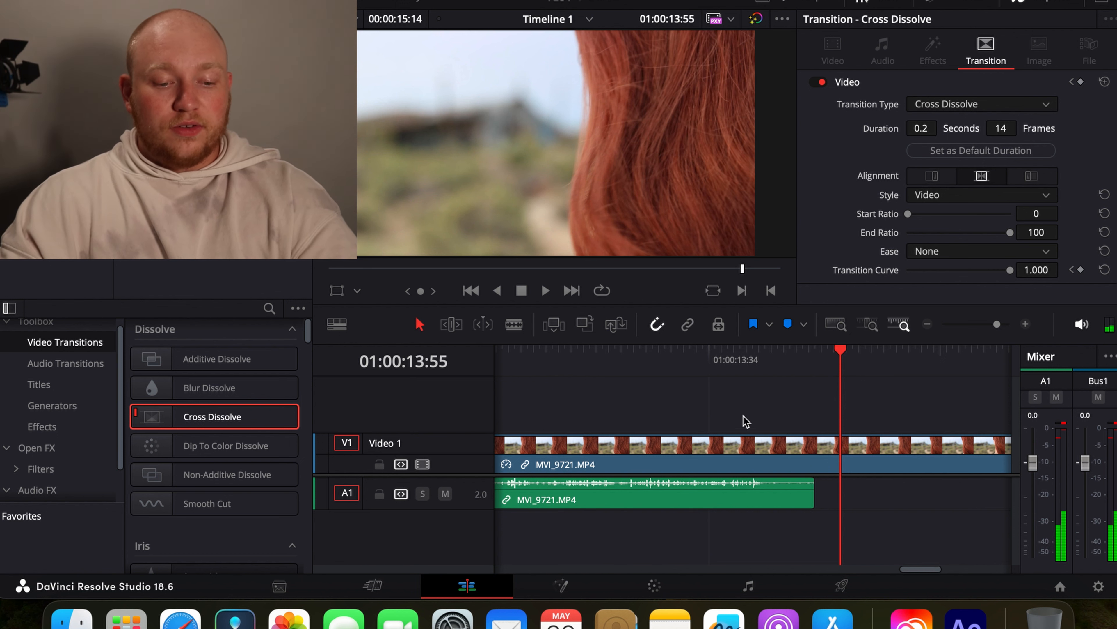
Place a Text title on a new Video 2 track, spanning the cut between the two clips from about 01:00:09:47.
scroll(744, 407, "left", 5)
scroll(743, 407, "down", 3)
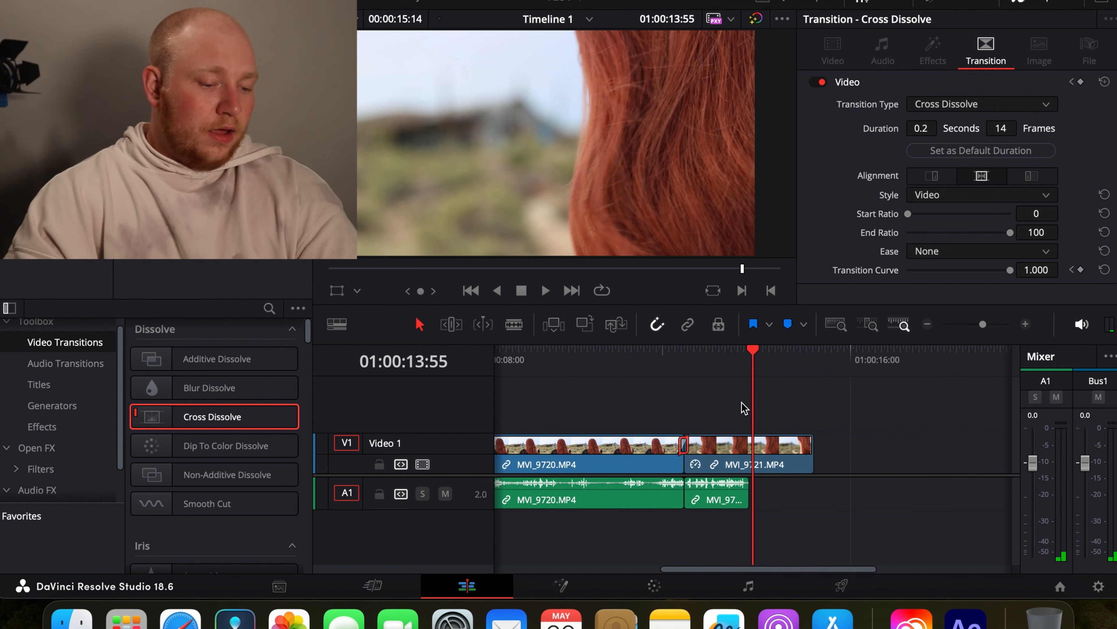
left_click(51, 387)
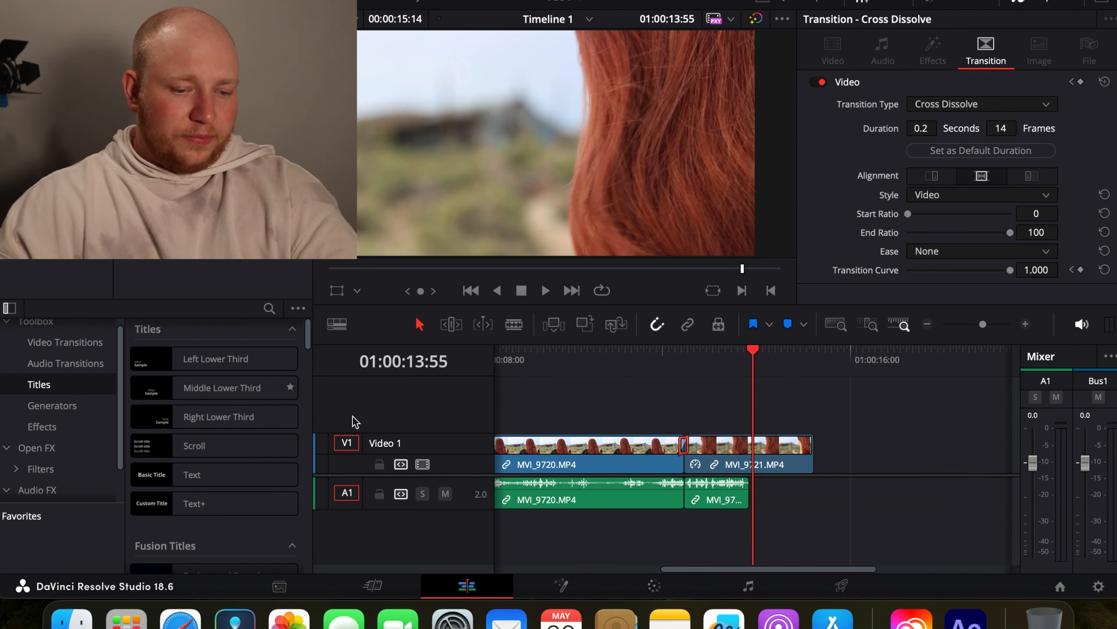
left_click(594, 356)
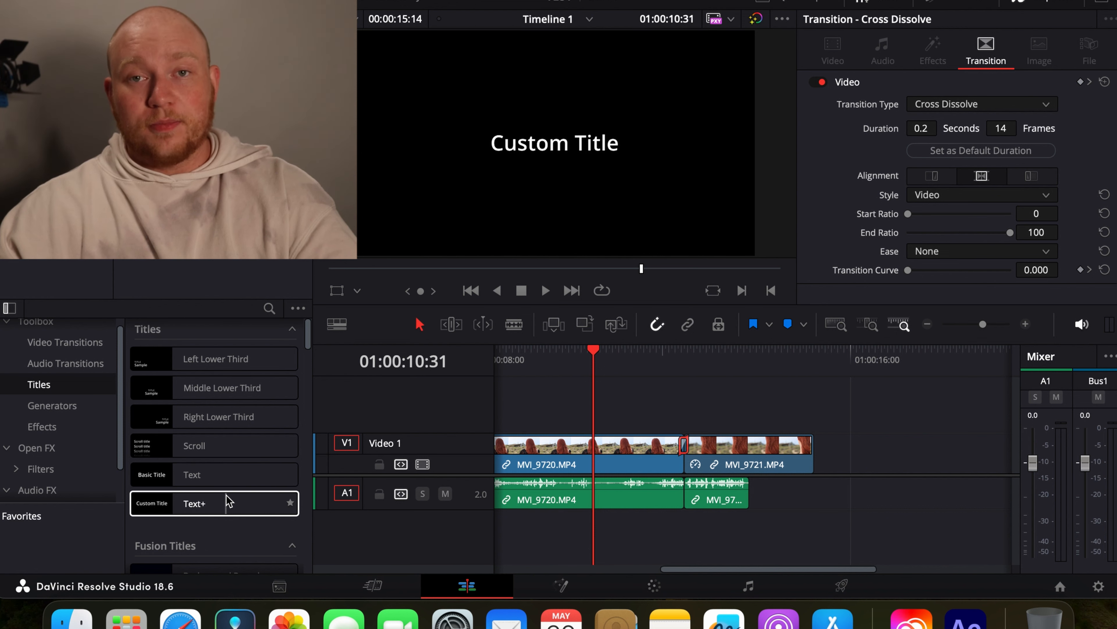
left_click_drag(152, 474, 535, 431)
left_click_drag(566, 426, 594, 405)
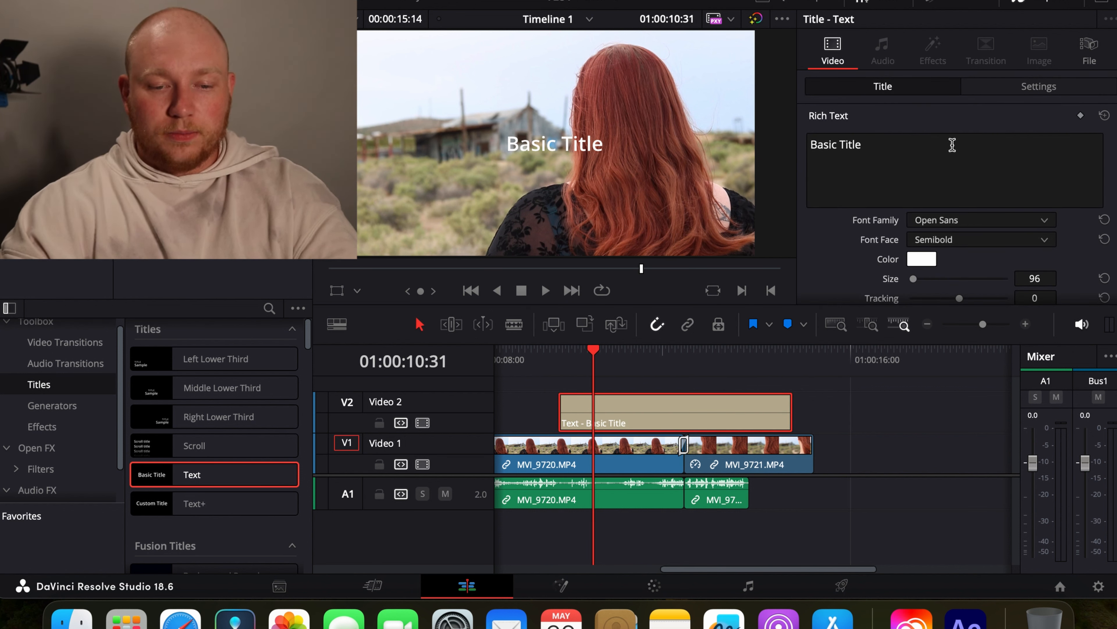
Replace the title's placeholder text with "This is my wife.".
scroll(920, 159, "down", 4)
scroll(902, 132, "up", 4)
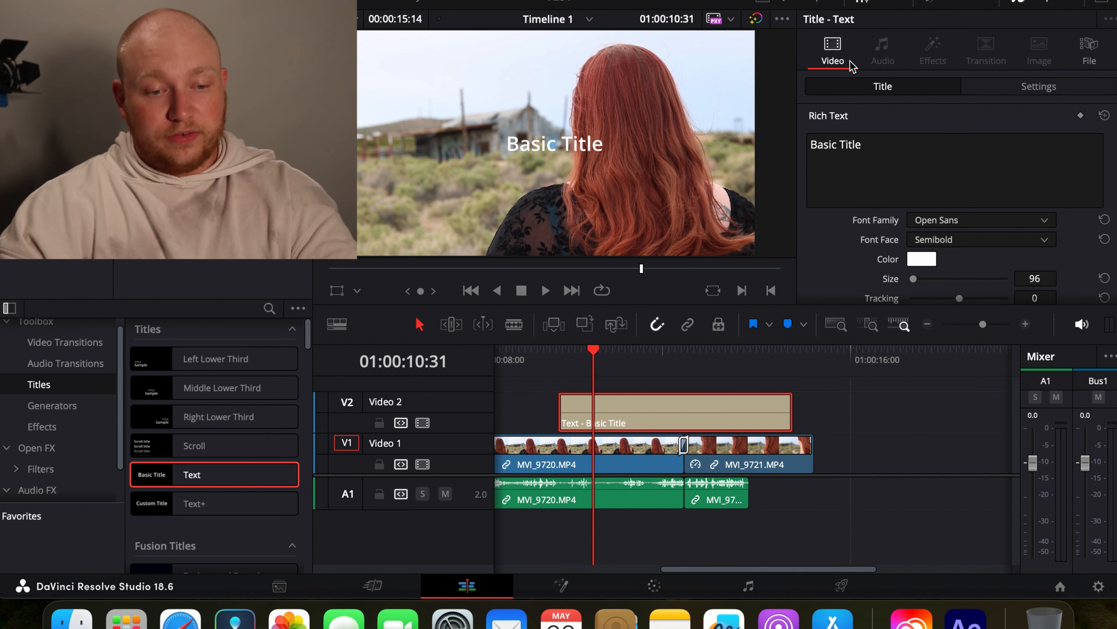
left_click(837, 160)
key("BackSpace")
key("BackSpace")
key("BackSpace")
key("BackSpace")
key("BackSpace")
key("BackSpace")
key("BackSpace")
key("BackSpace")
key("BackSpace")
key("BackSpace")
key("BackSpace")
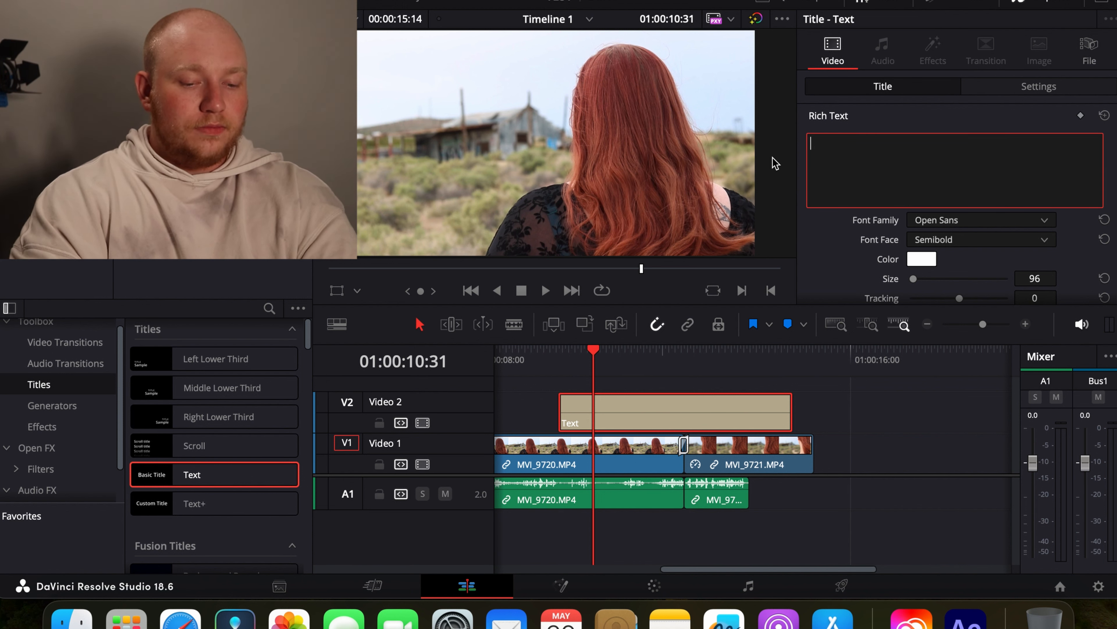
type("This is my wife")
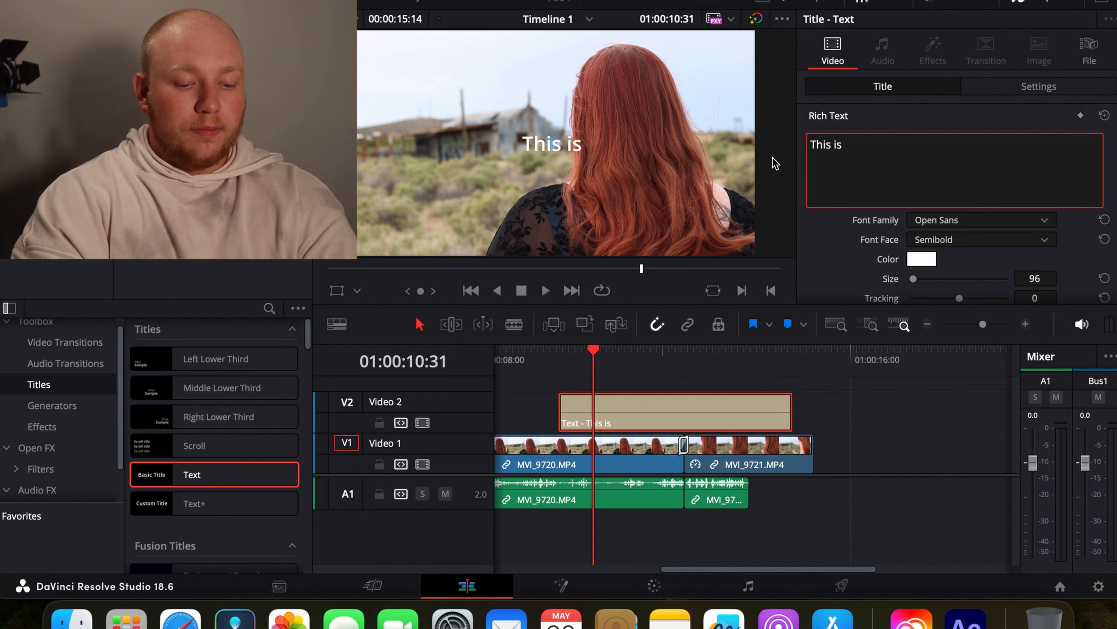
type(".")
left_click(852, 269)
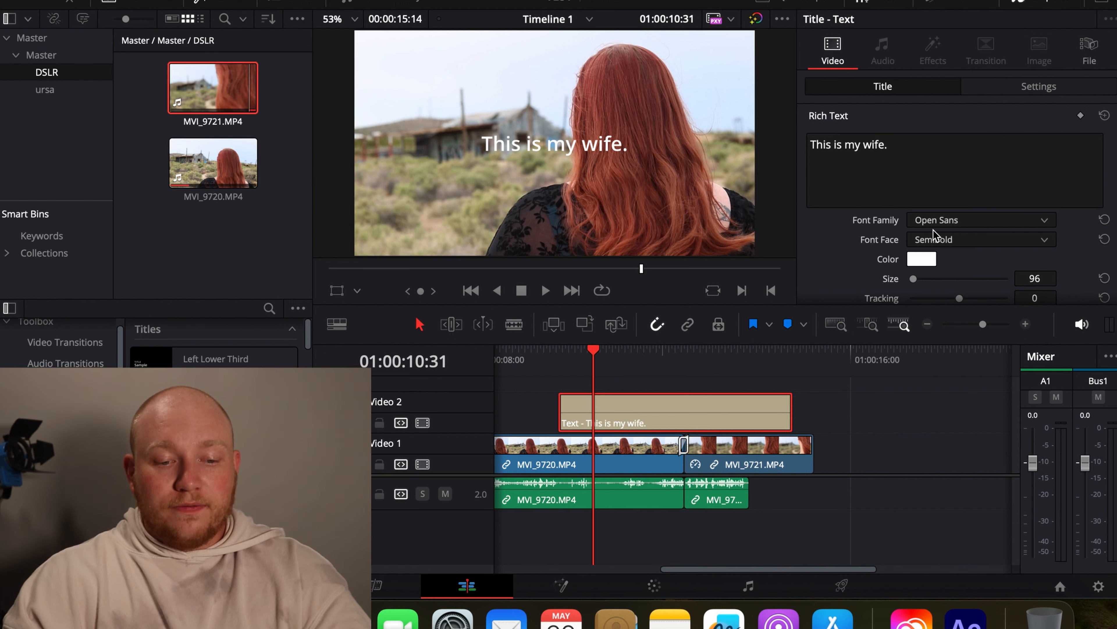
Examine the title's font, alignment, position, stroke, drop shadow and background settings.
scroll(925, 237, "down", 3)
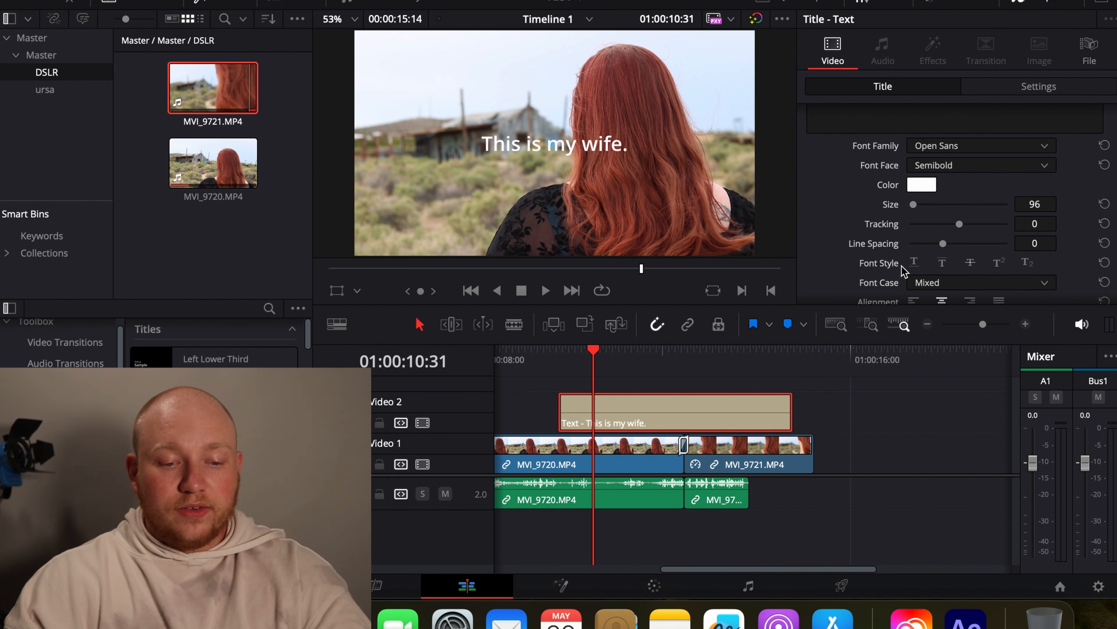
scroll(902, 266, "down", 2)
scroll(914, 215, "down", 2)
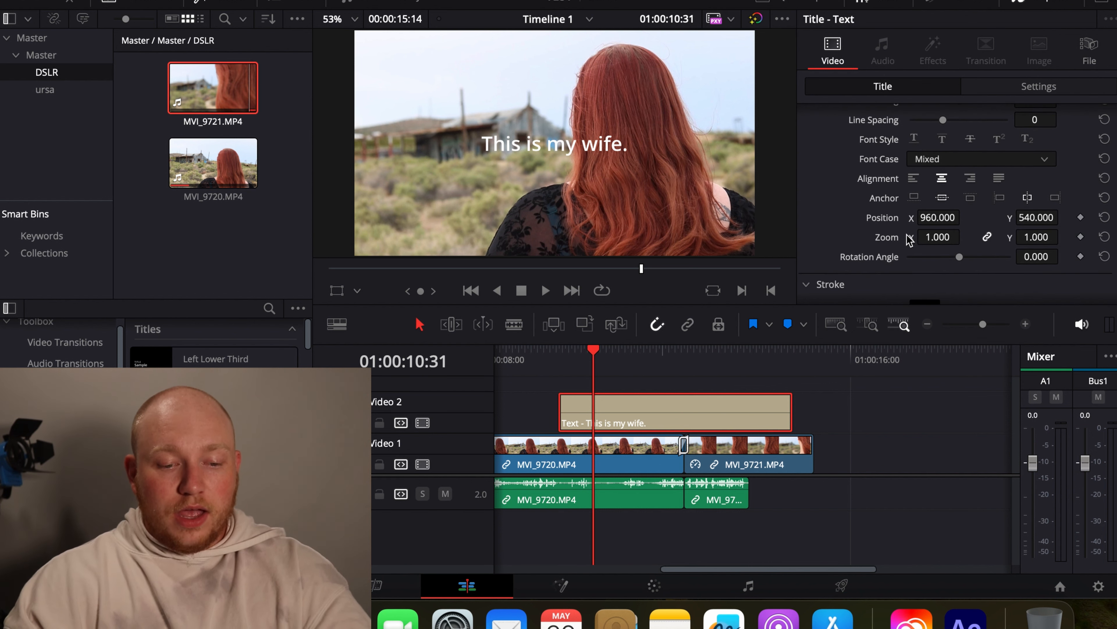
scroll(918, 212, "down", 6)
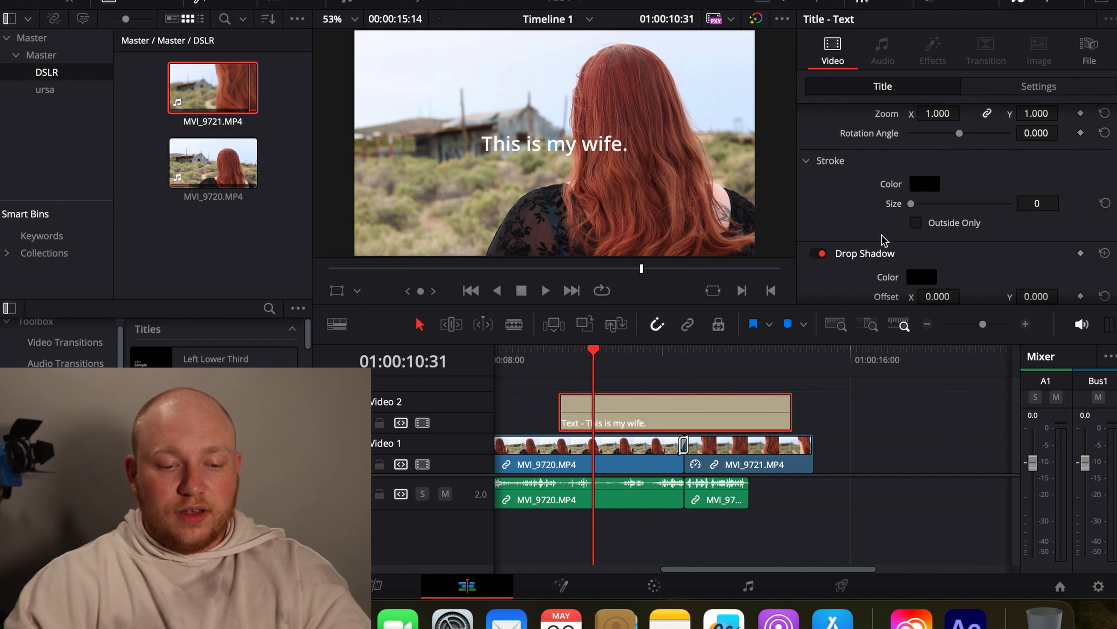
scroll(883, 224, "down", 3)
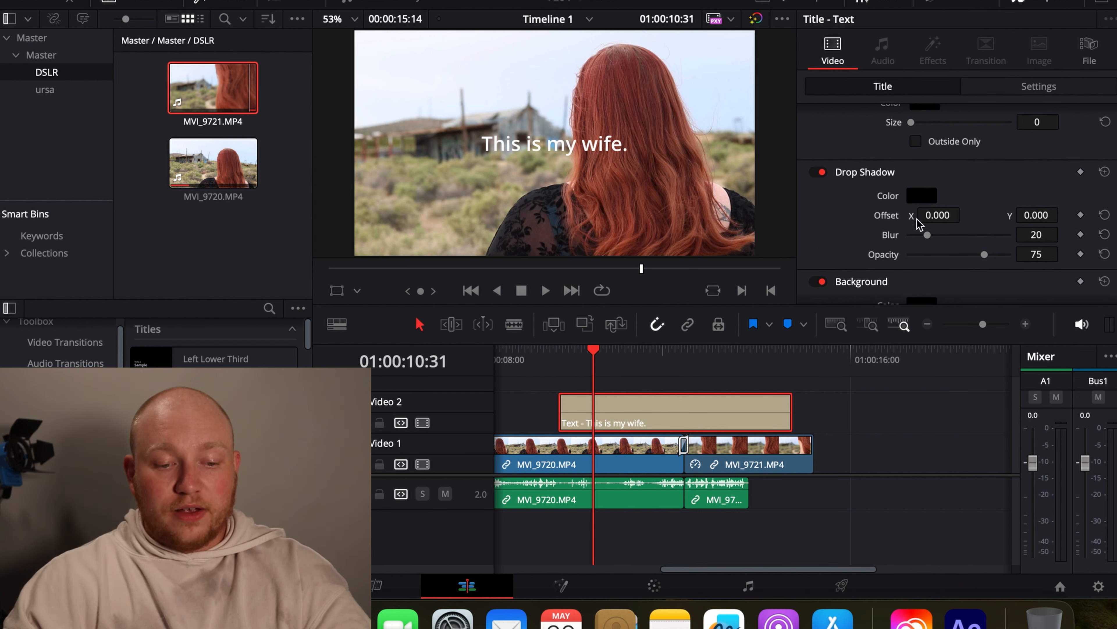
scroll(884, 226, "down", 3)
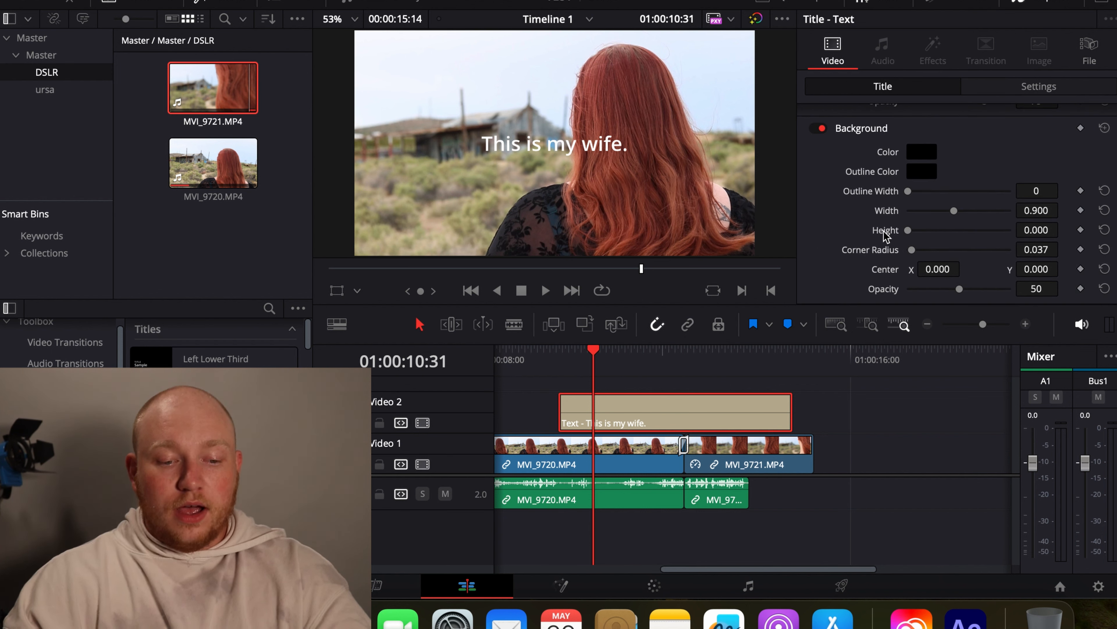
scroll(884, 231, "up", 8)
scroll(885, 238, "up", 1)
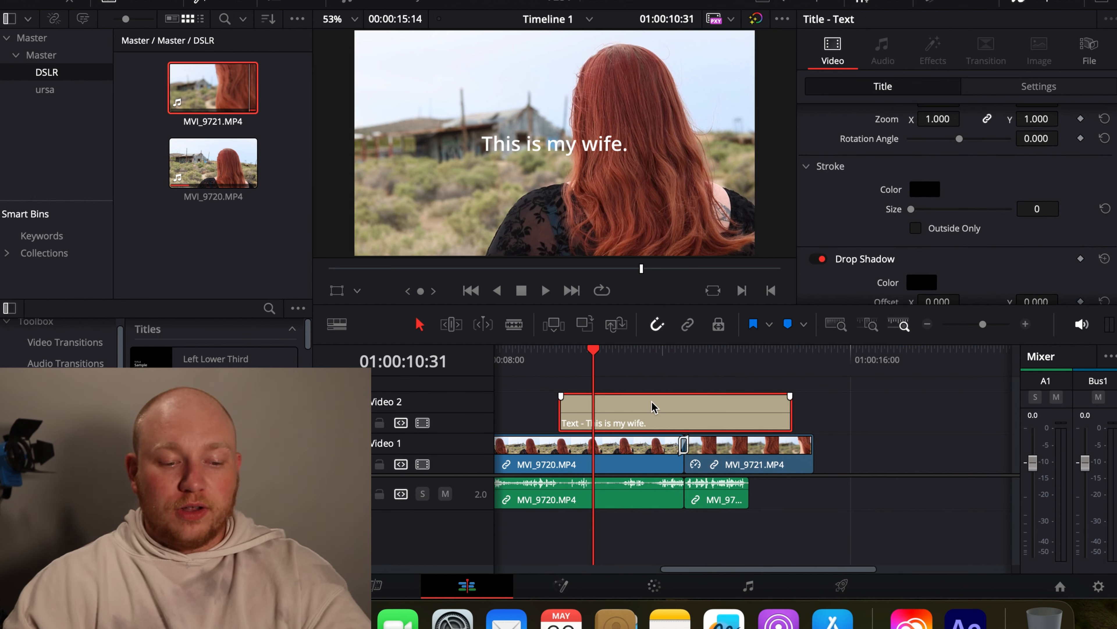
Move the title into the sky at the upper left of the picture and change its text color to black.
left_click(343, 291)
left_click_drag(515, 231, 426, 149)
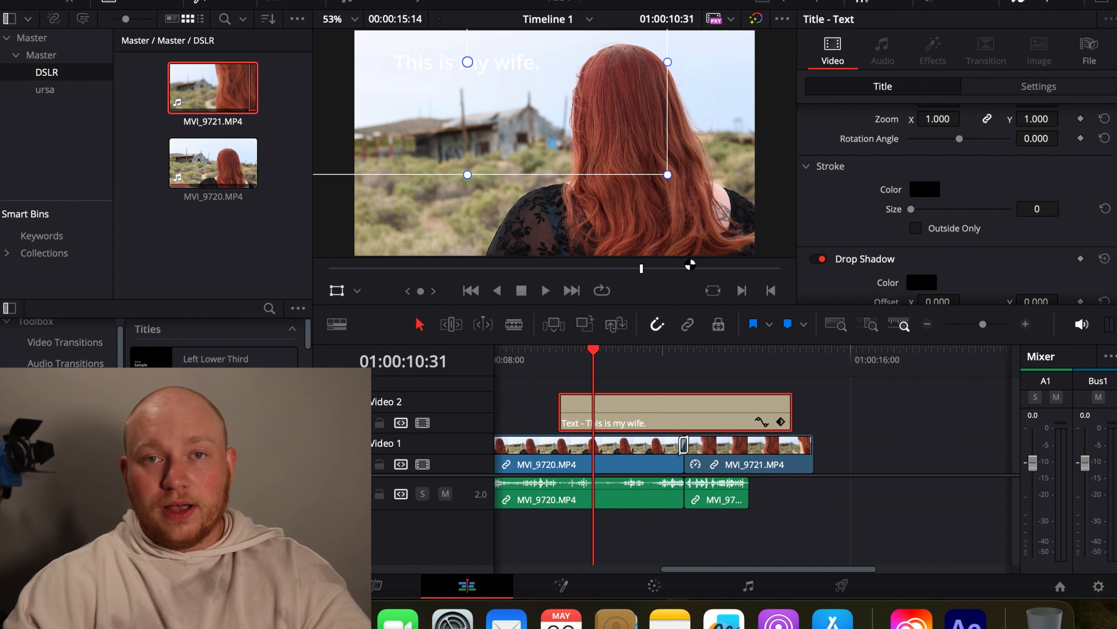
scroll(915, 265, "up", 5)
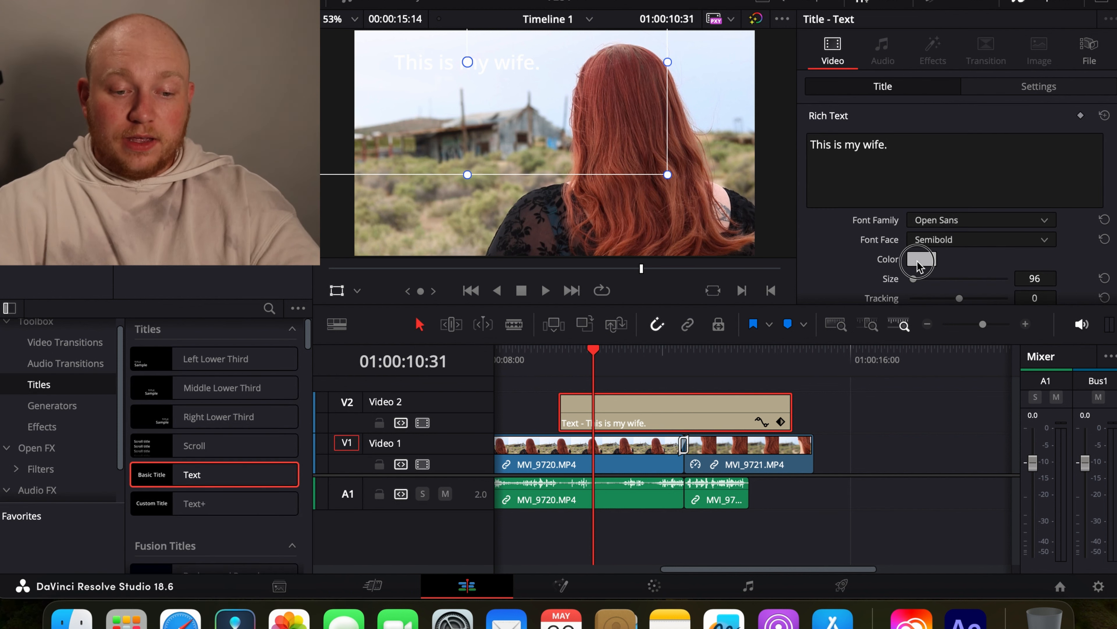
left_click(922, 259)
left_click_drag(129, 458, 169, 460)
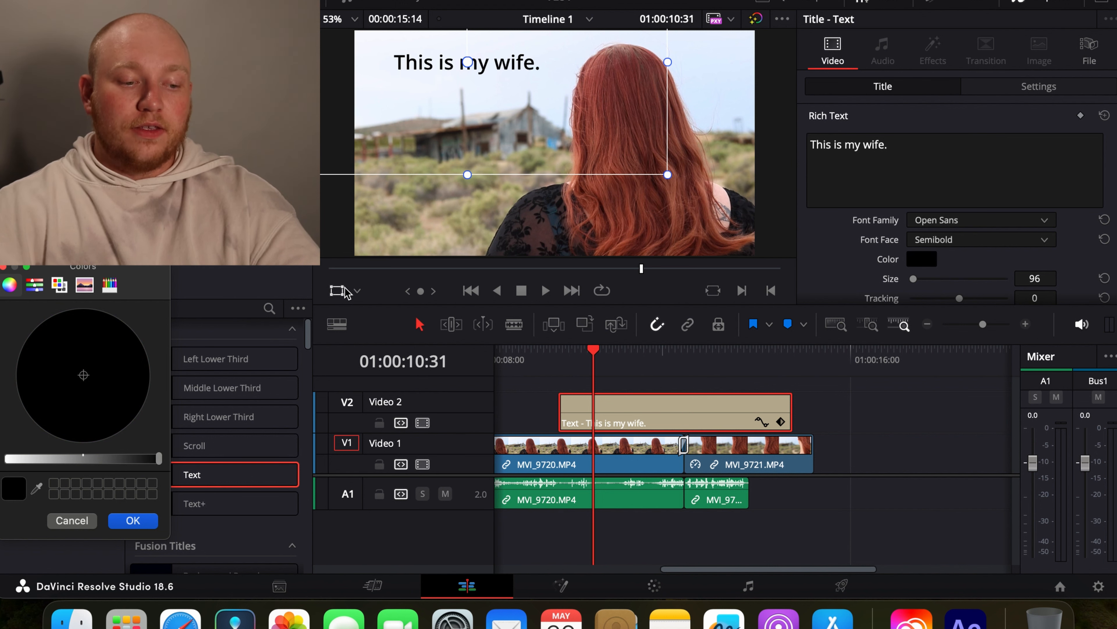
left_click(140, 521)
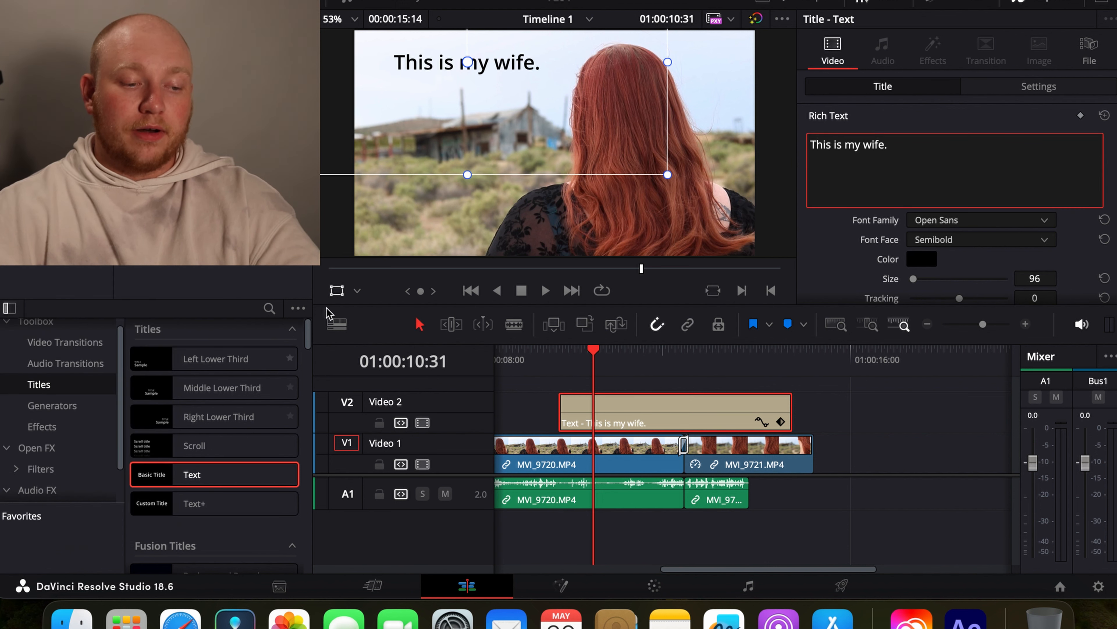
Add a fade-in and a fade-out to the title clip on Video 2, previewing the fade-in from 01:00:09:47.
scroll(537, 358, "right", 1)
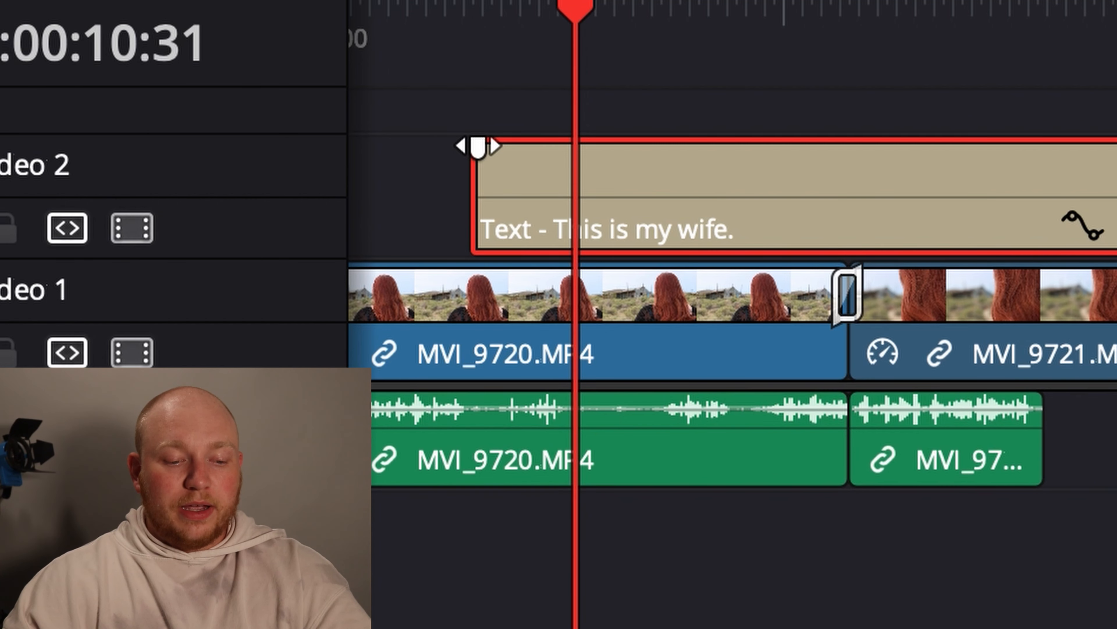
left_click_drag(537, 395, 560, 396)
left_click_drag(547, 152, 548, 152)
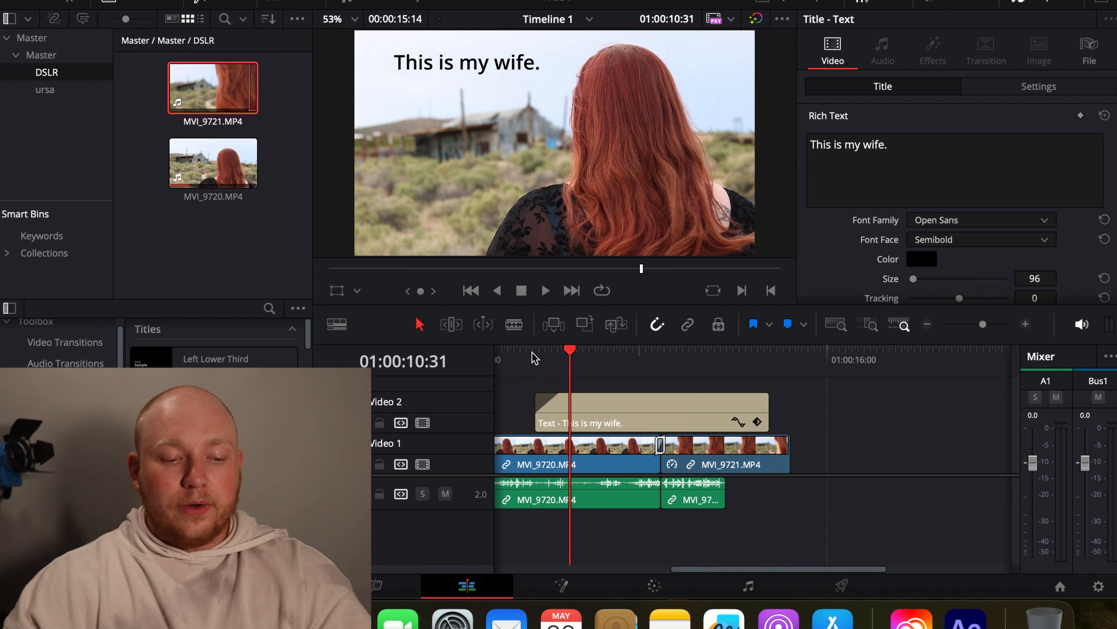
left_click(464, 16)
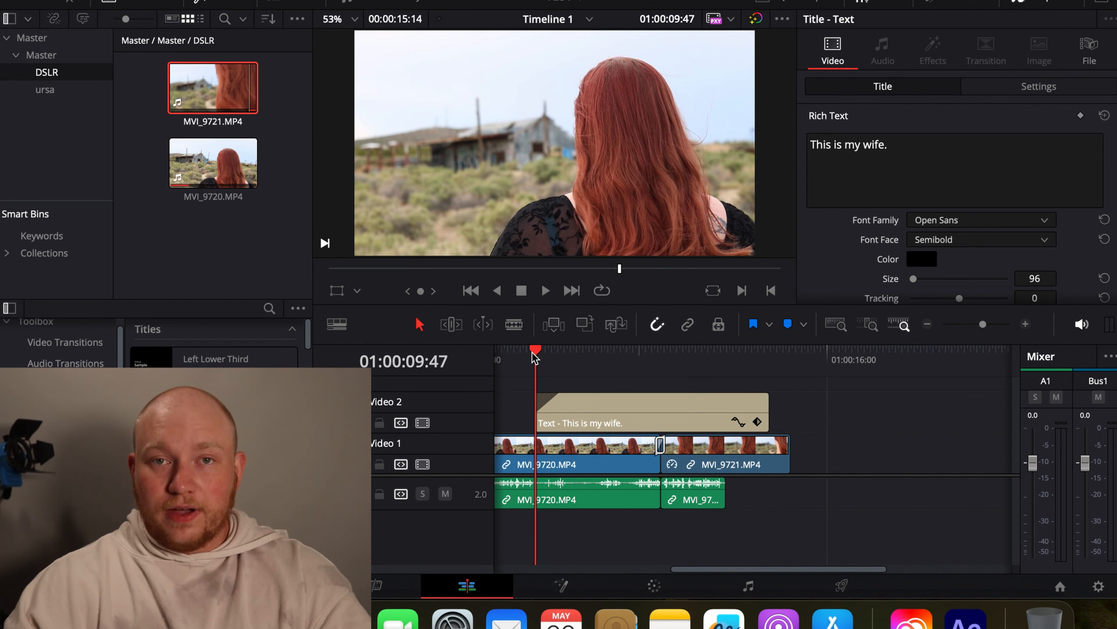
key("space")
key("space")
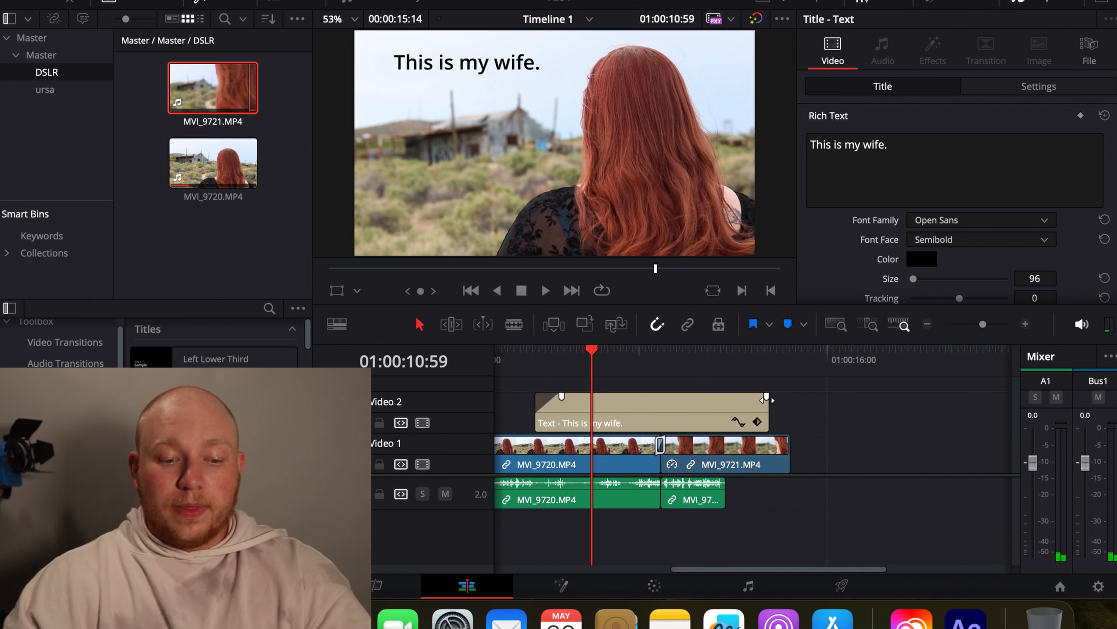
left_click_drag(768, 398, 748, 395)
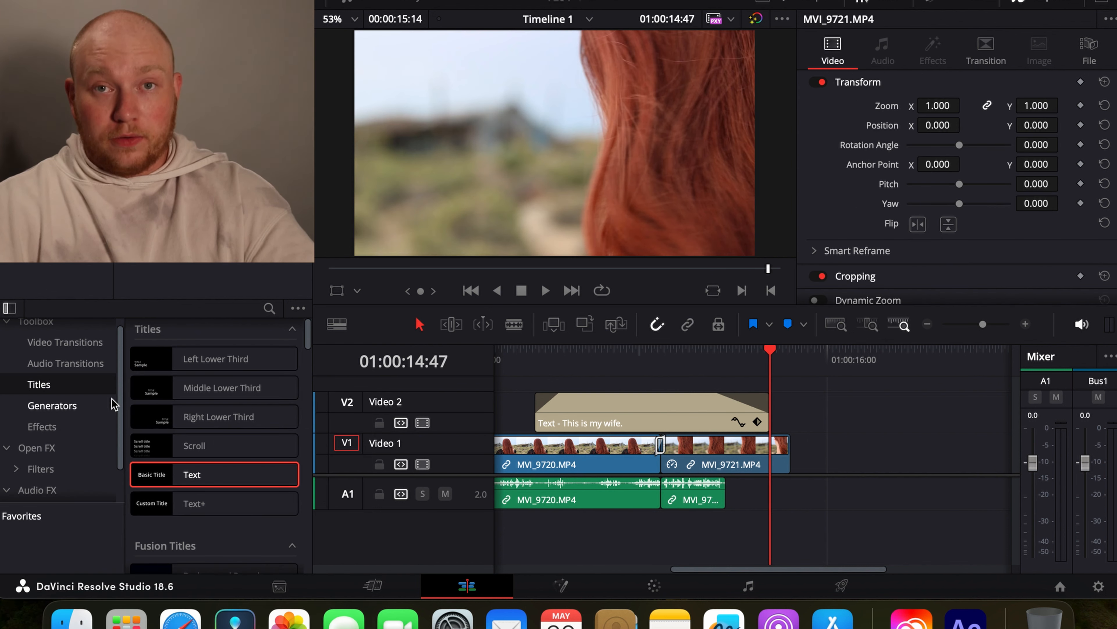
Add a Solid Color generator to Video 1 directly after the MVI_9721.MP4 clip.
left_click(79, 422)
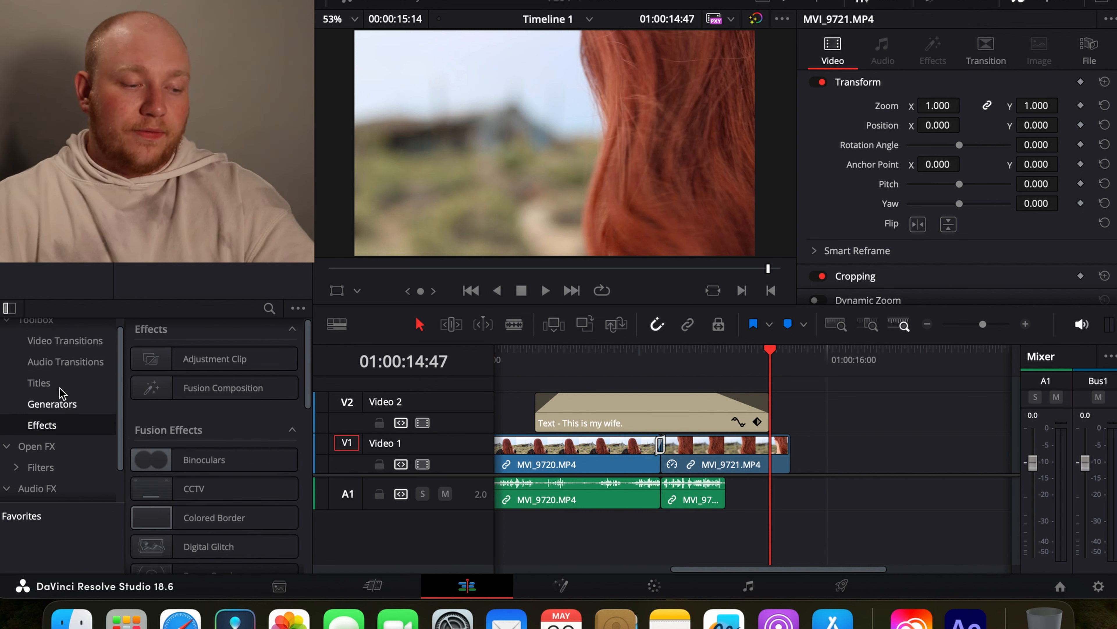
left_click(88, 404)
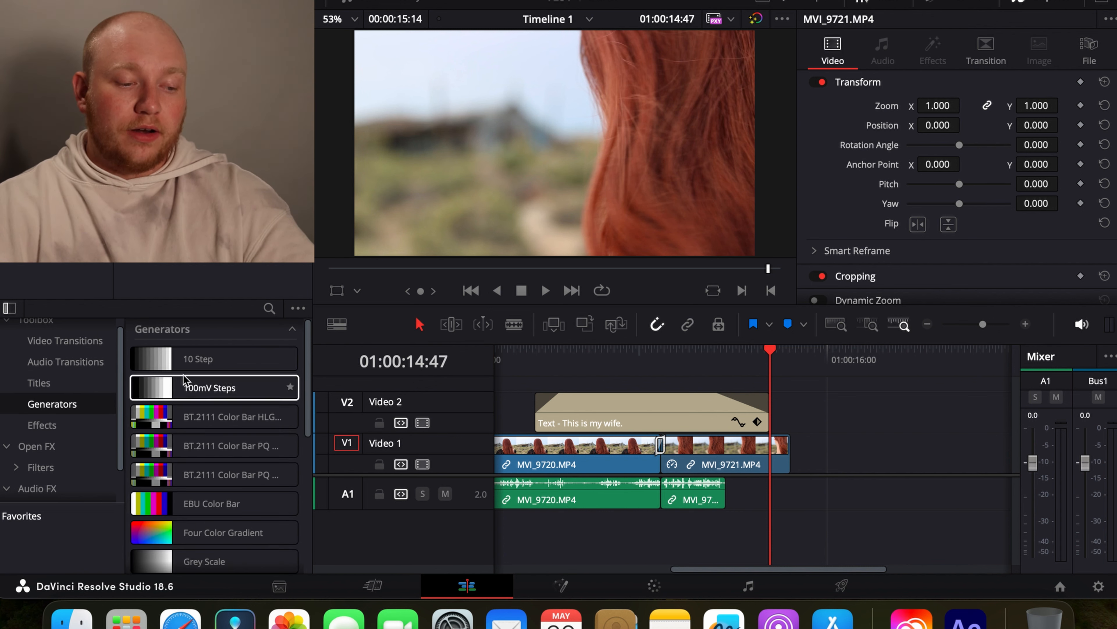
scroll(194, 452, "down", 3)
scroll(194, 454, "down", 3)
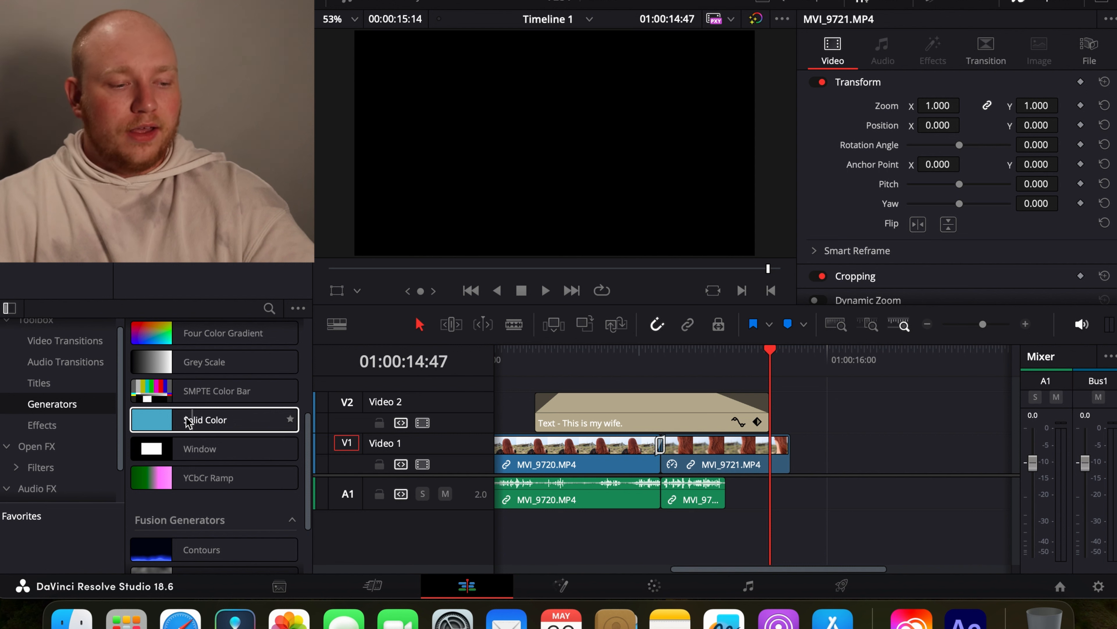
left_click_drag(192, 420, 788, 451)
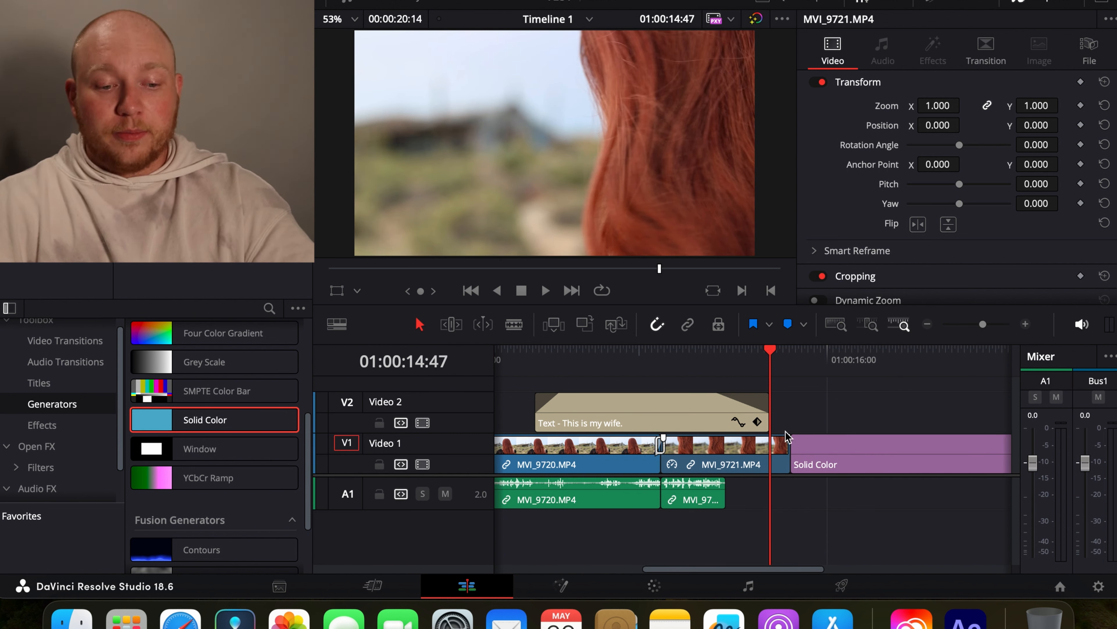
Change the Solid Color generator's color to bright cyan at full brightness.
left_click(852, 362)
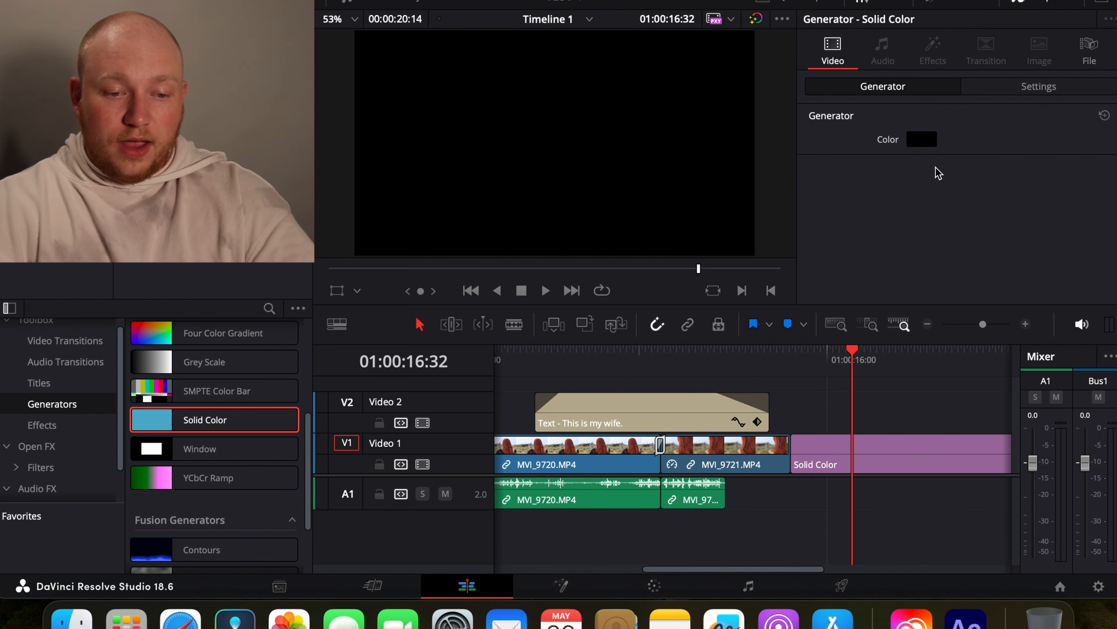
left_click(914, 141)
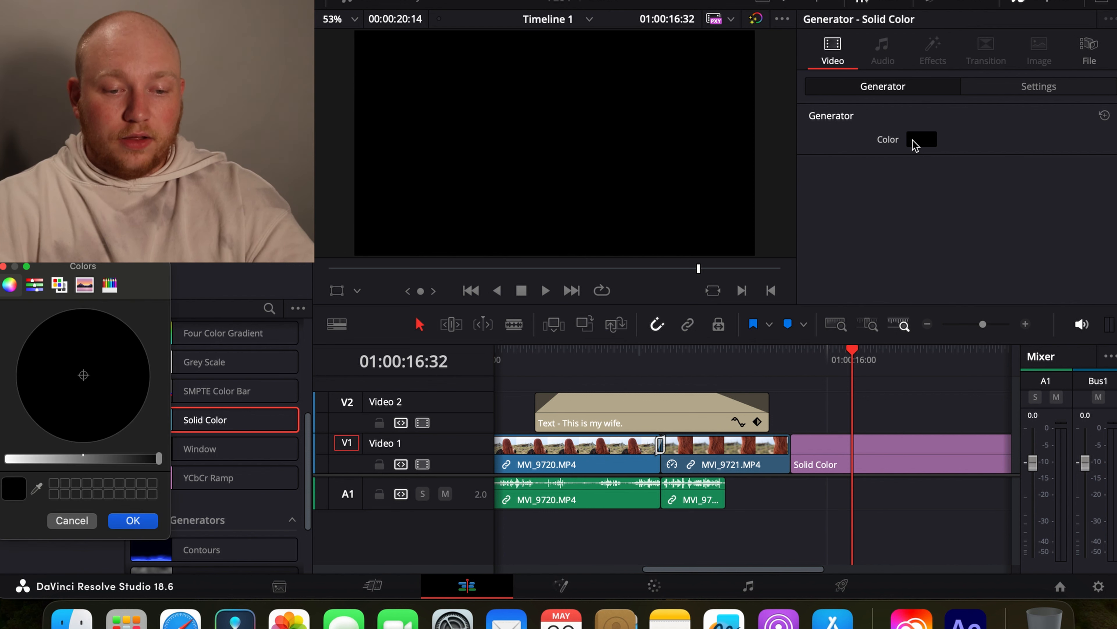
left_click(79, 460)
left_click(17, 375)
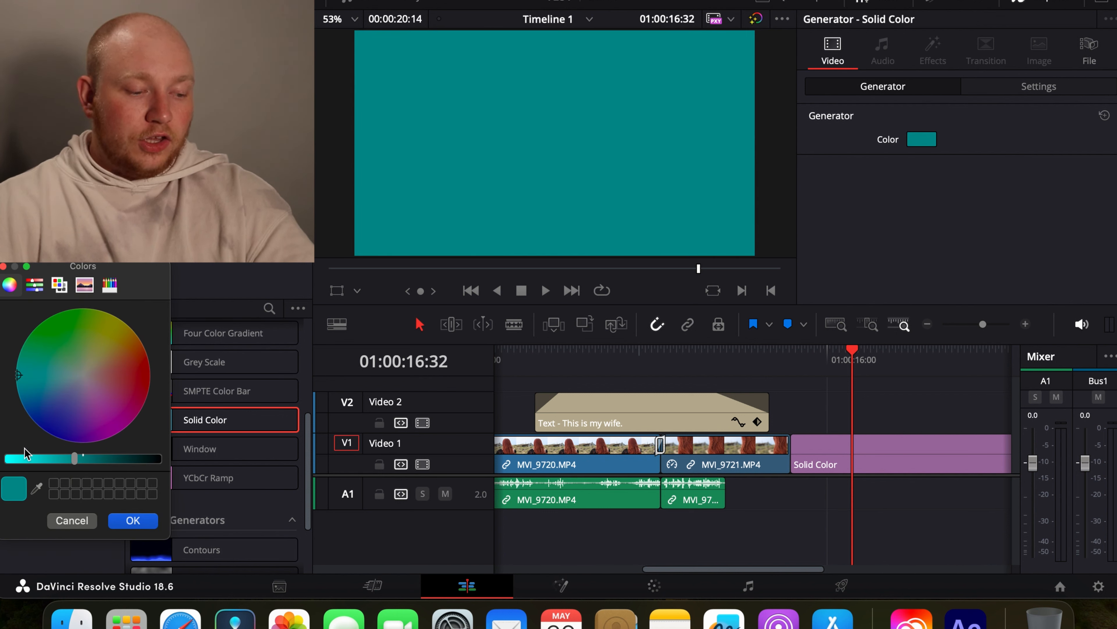
left_click_drag(25, 458, 6, 459)
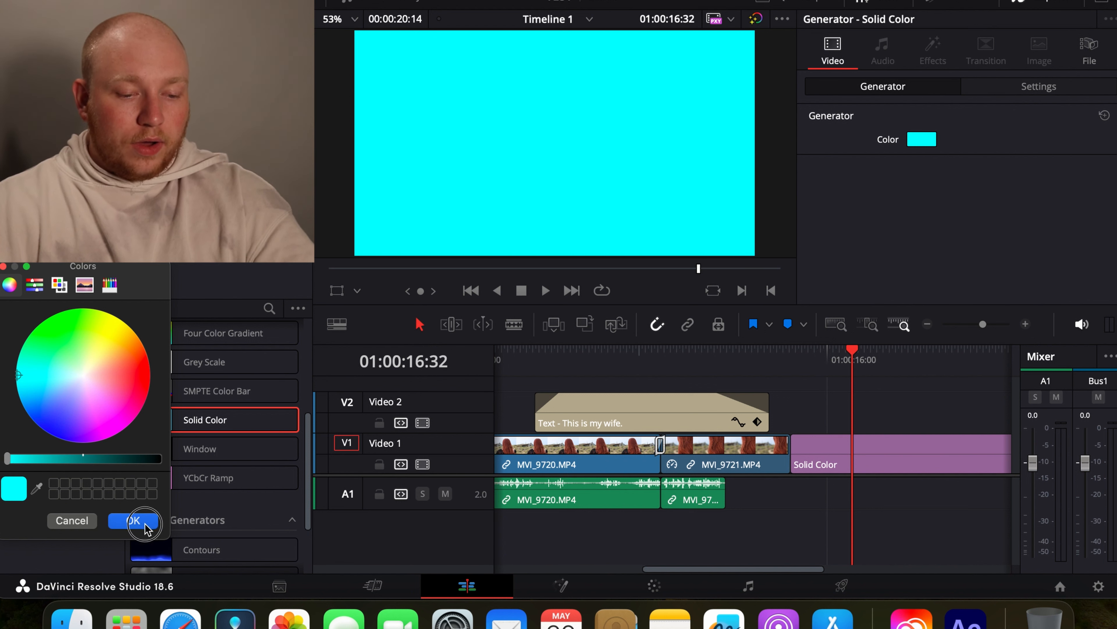
left_click(136, 521)
Move the title clip on Video 2 across the cut between MVI_9721.MP4 and the Solid Color clip, and check the picture at 01:00:14:29.
left_click_drag(592, 414, 783, 415)
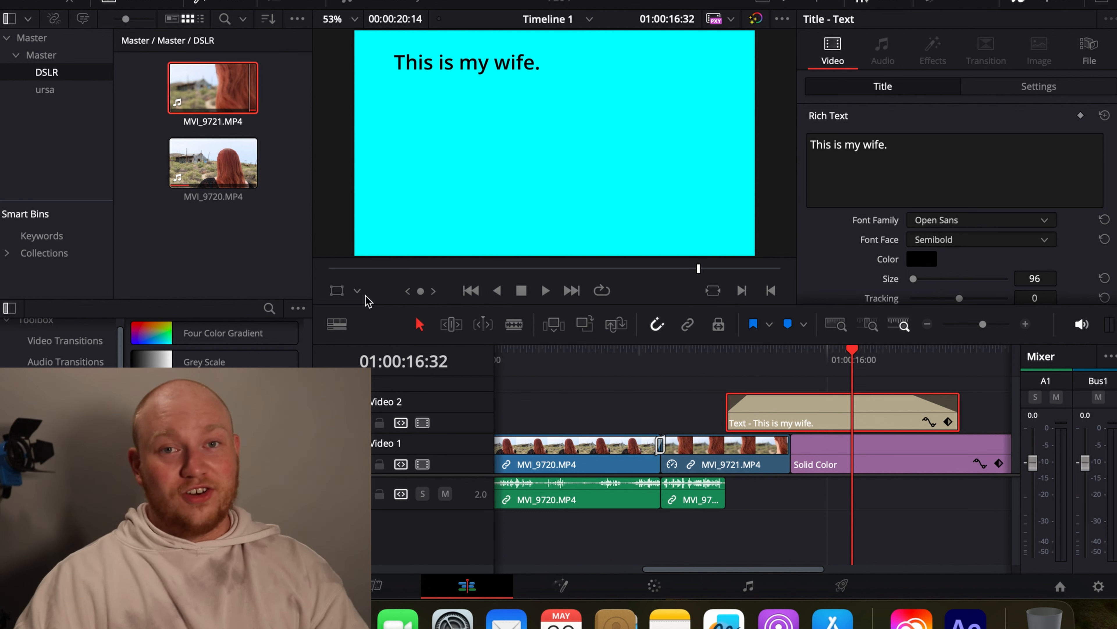
left_click(756, 359)
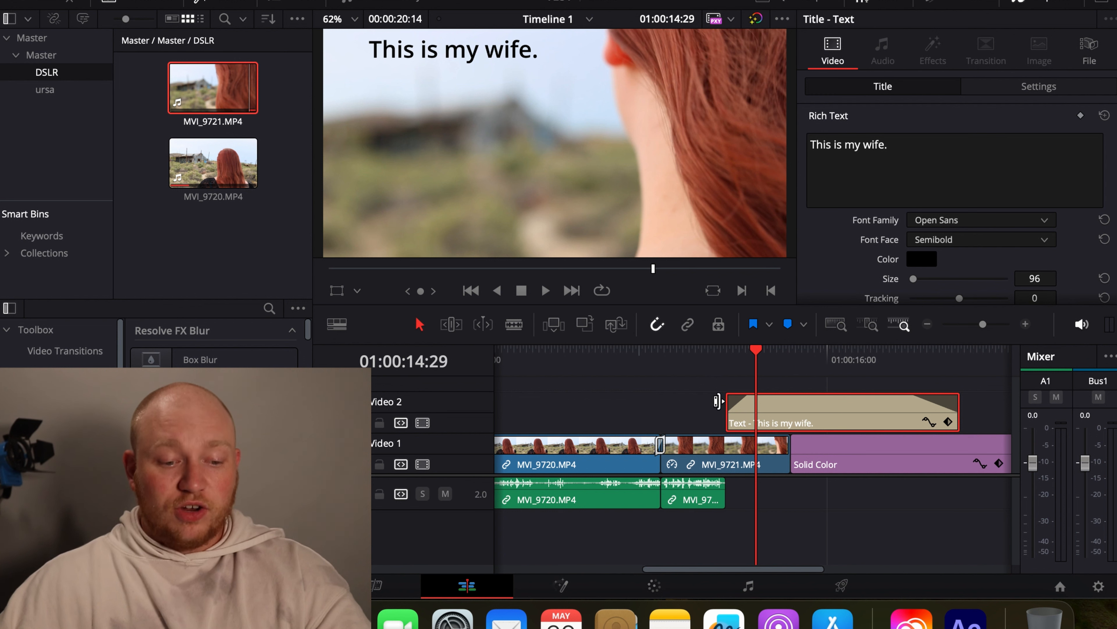
left_click_drag(823, 381, 642, 515)
Split MVI_9720.MP4 at 01:00:09:57 and delete the part before the cut.
left_click(548, 358)
left_click(544, 357)
left_click_drag(601, 391, 519, 500)
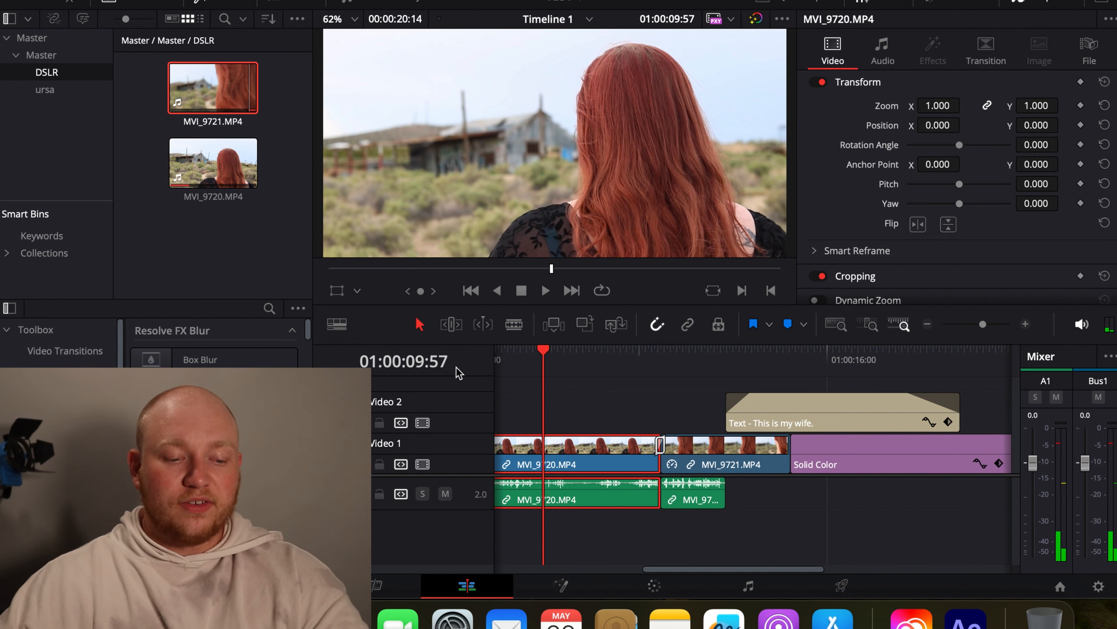
scroll(526, 389, "left", 10)
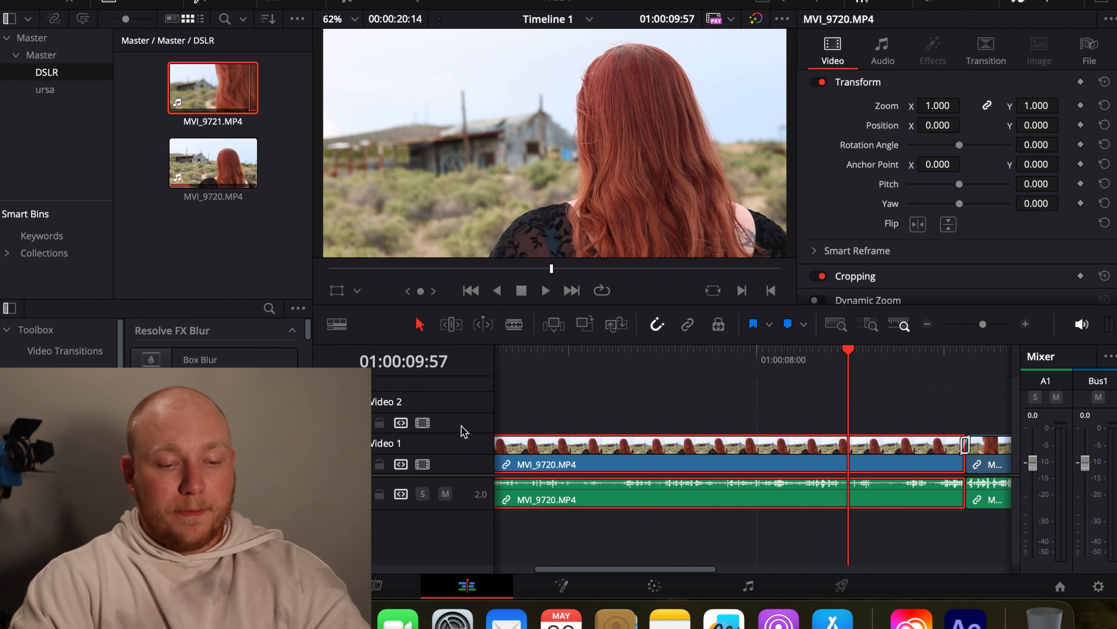
key("super+b")
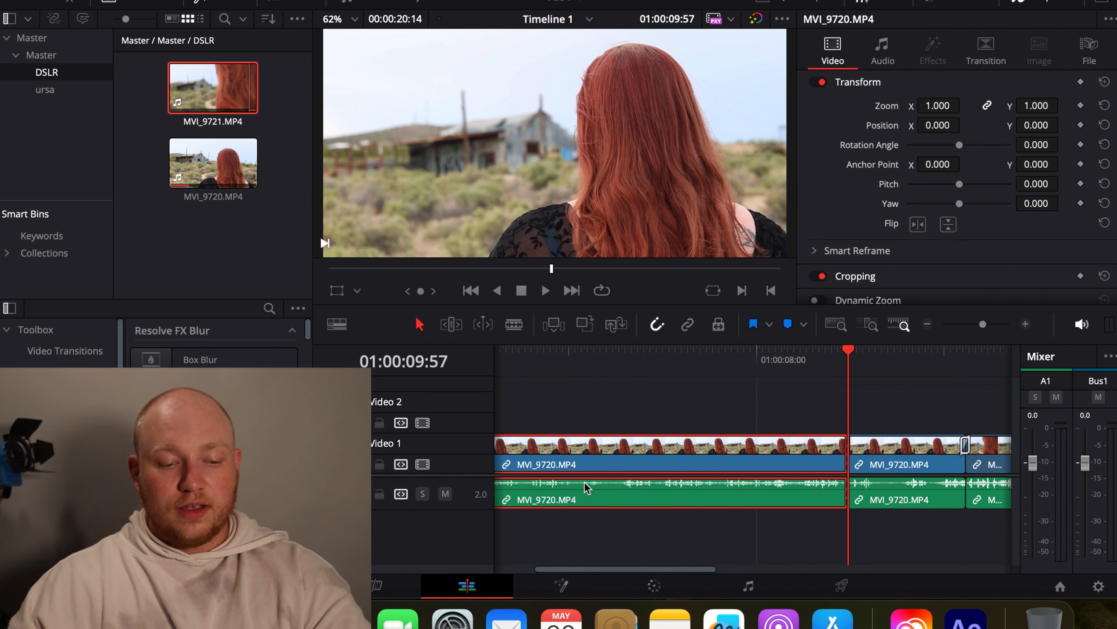
left_click_drag(699, 423, 631, 531)
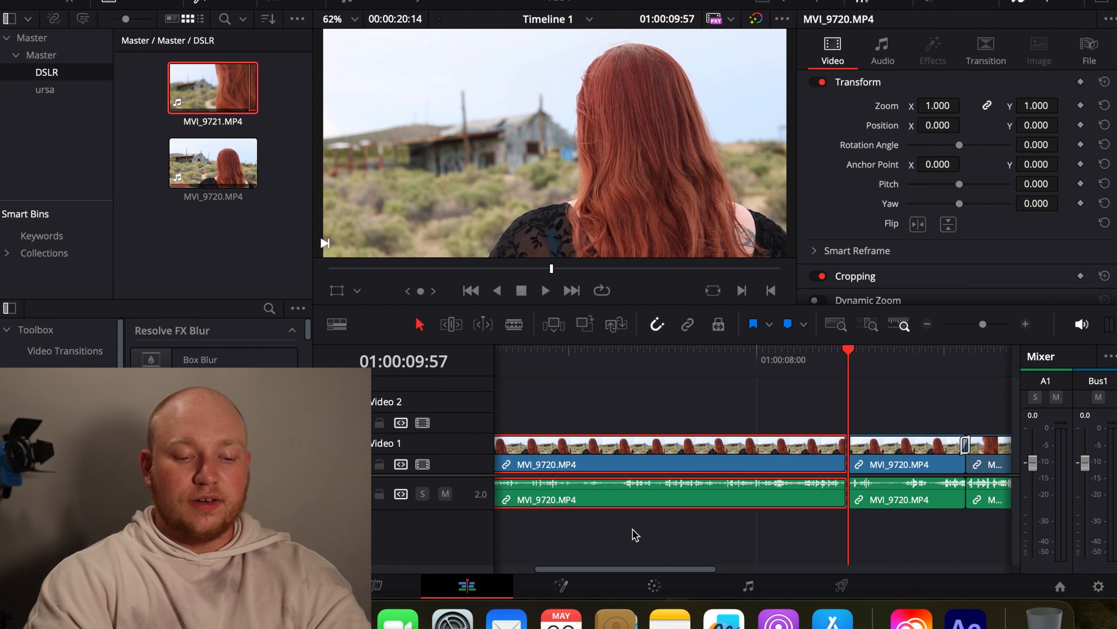
key("BackSpace")
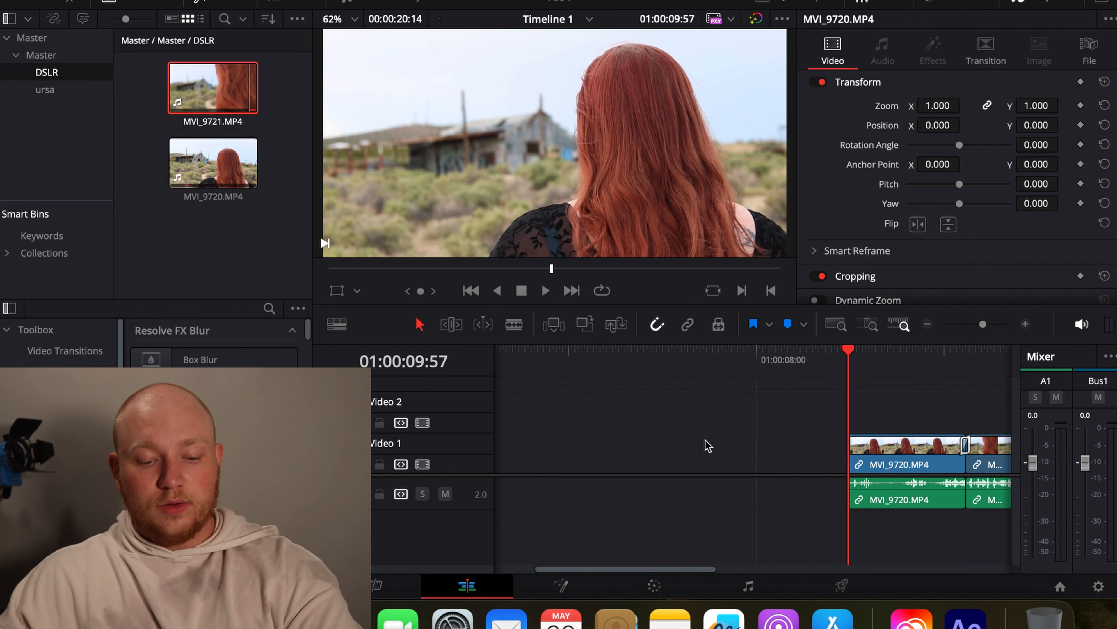
Move all remaining clips together to the start of the timeline at 01:00:00:00.
key("super+minus")
key("super+minus")
left_click_drag(794, 394, 593, 531)
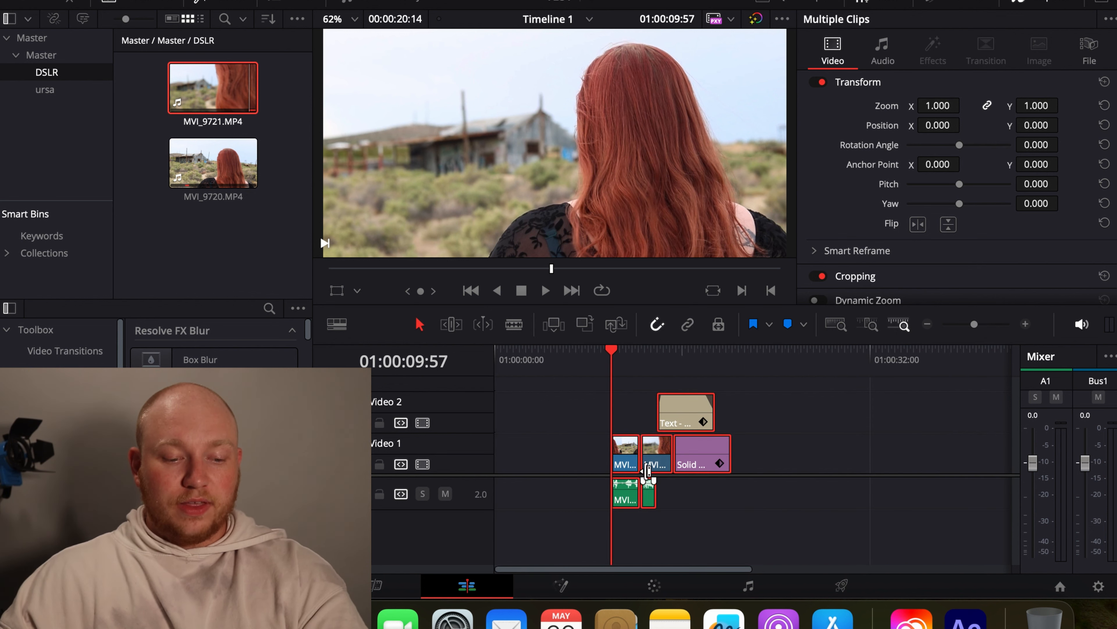
left_click_drag(661, 416, 529, 421)
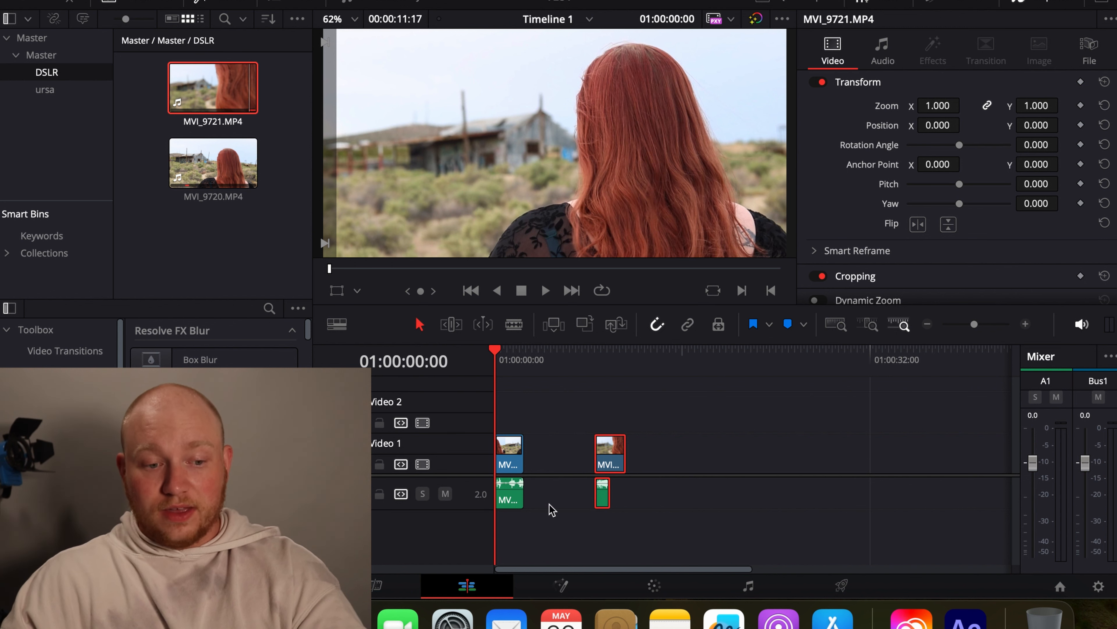
Close the gap between MVI_9720.MP4 and MVI_9721.MP4 with a ripple delete.
left_click(555, 464)
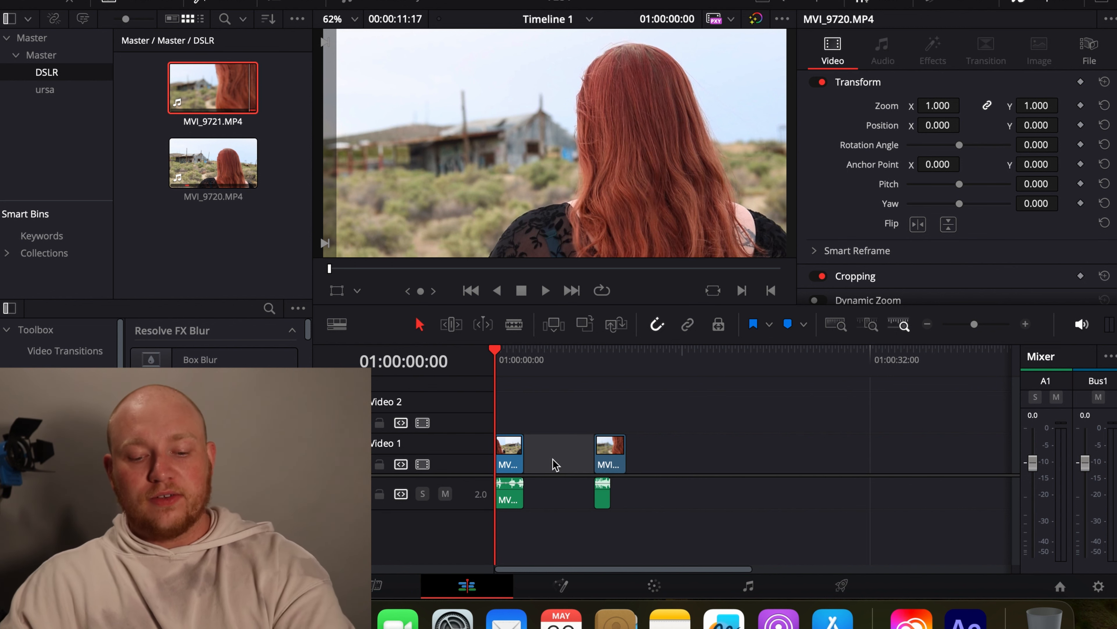
key("Delete")
left_click(558, 501)
key("Delete")
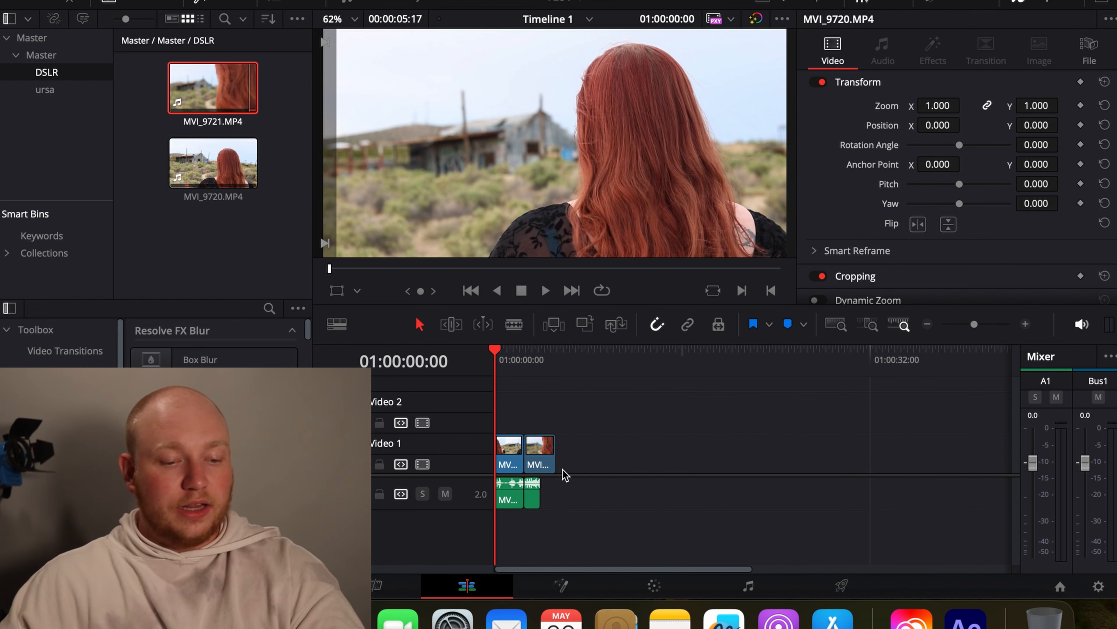
Enlarge the timeline view until the MVI_9720.MP4 and MVI_9721.MP4 clips span nearly its full width.
left_click(1023, 325)
left_click(1023, 324)
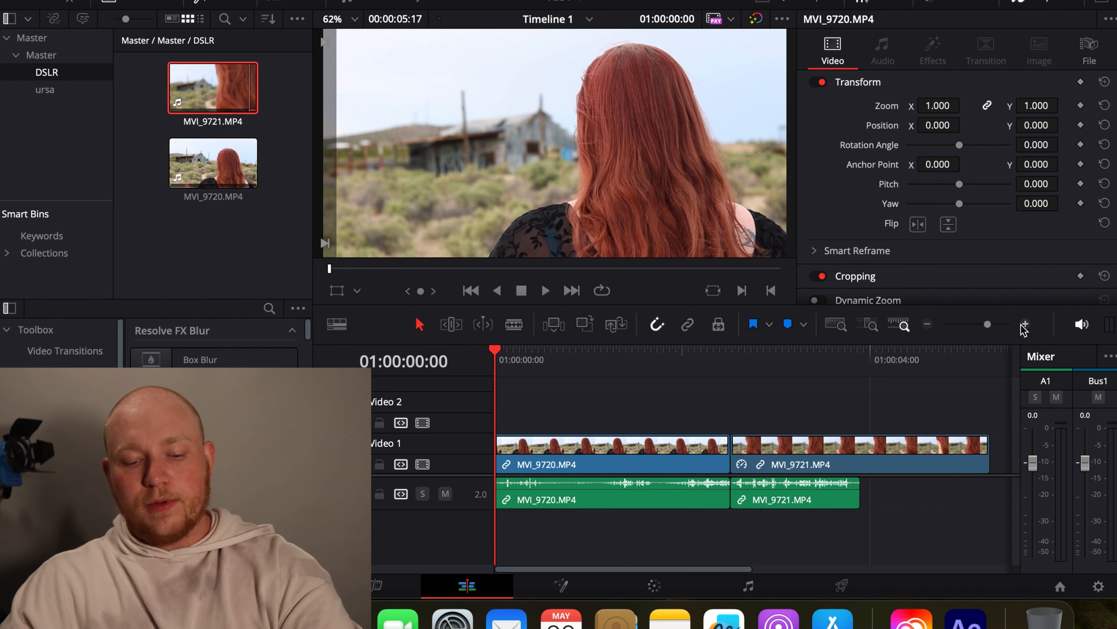
key("super+minus")
key("super+minus")
key("super+equal")
key("super+equal")
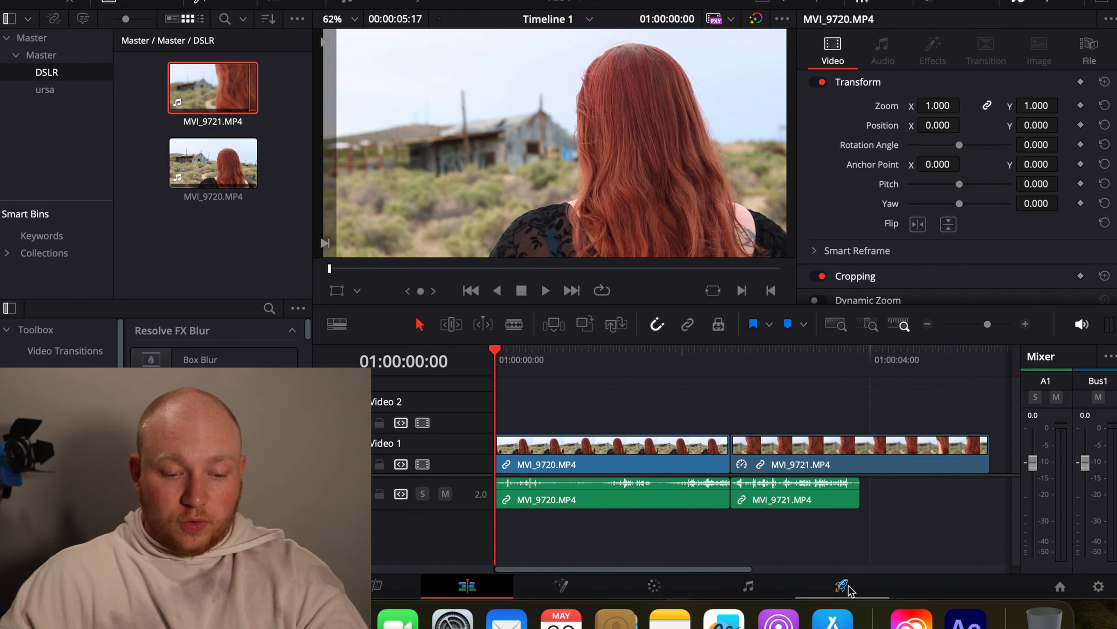
Switch to the Deliver page and set the render range to Entire Timeline.
left_click(856, 396)
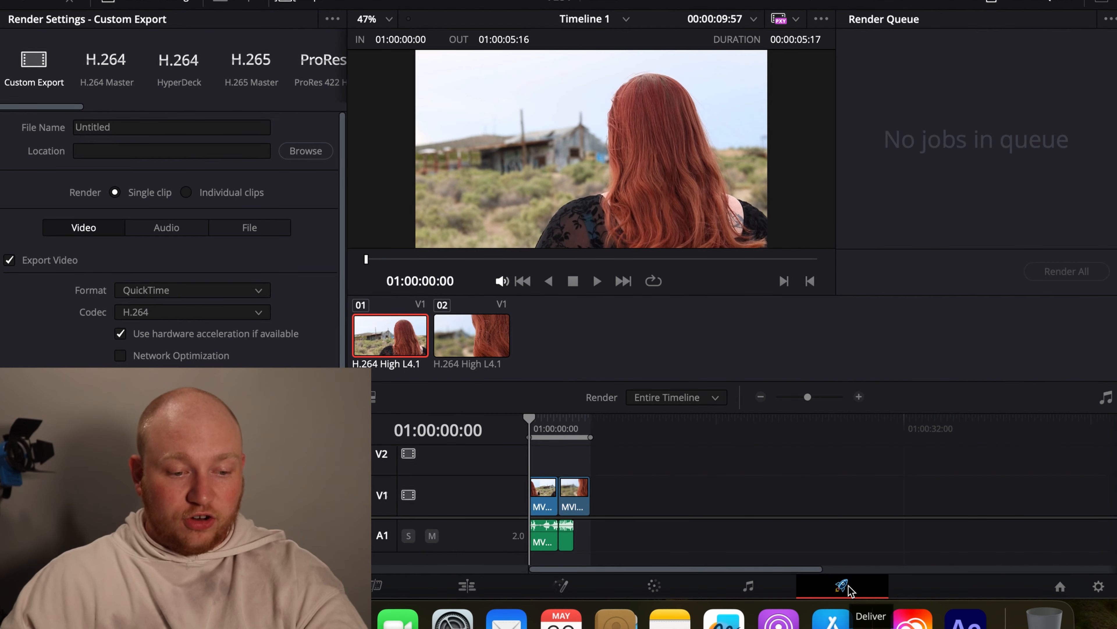
left_click_drag(591, 439, 743, 443)
left_click_drag(593, 439, 544, 455)
left_click(662, 397)
left_click(656, 421)
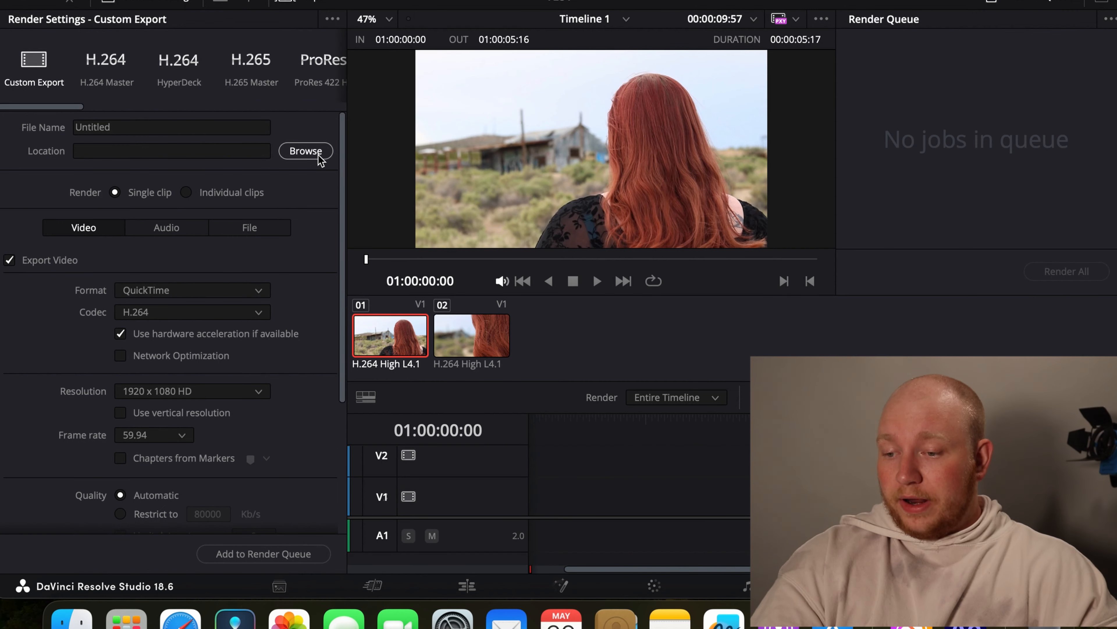
Set the export location to the Desktop and name the output file "my wife".
left_click(319, 154)
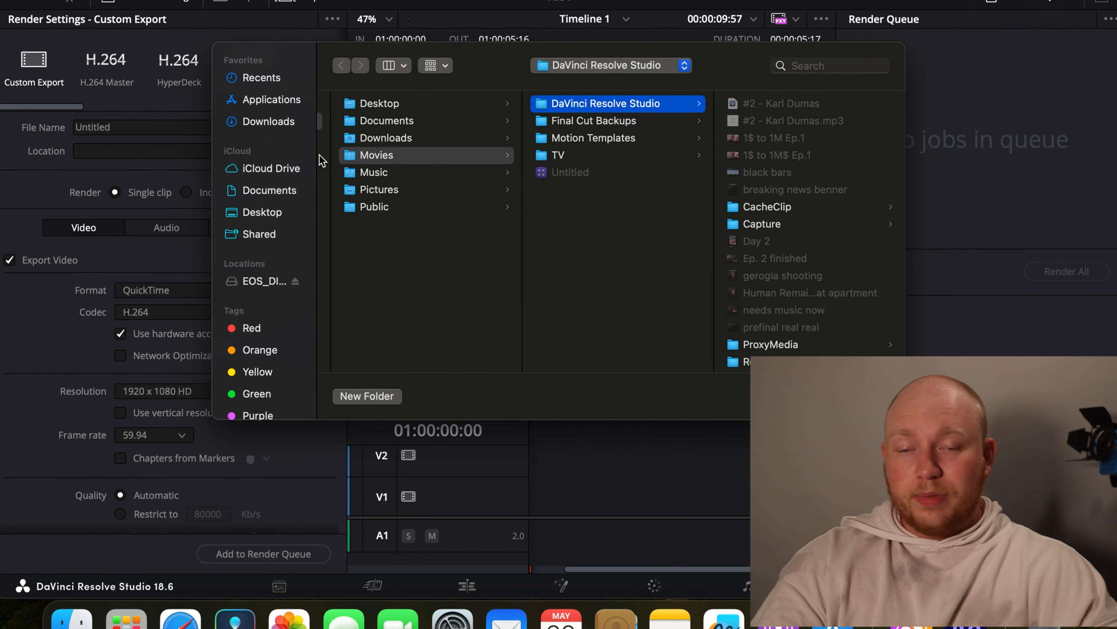
left_click(278, 212)
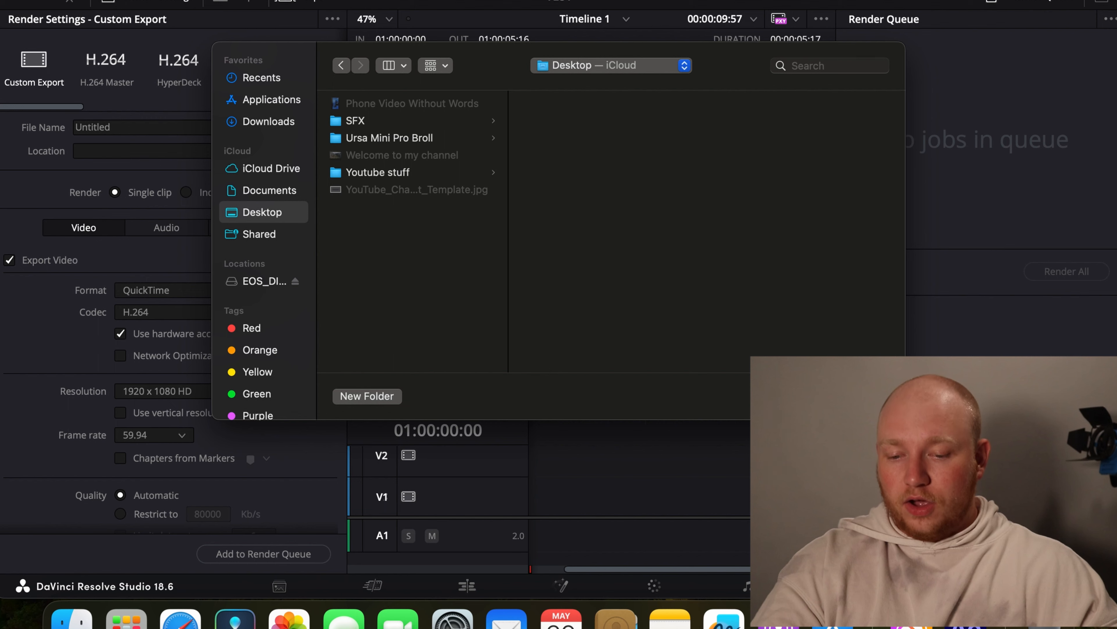
left_click(868, 396)
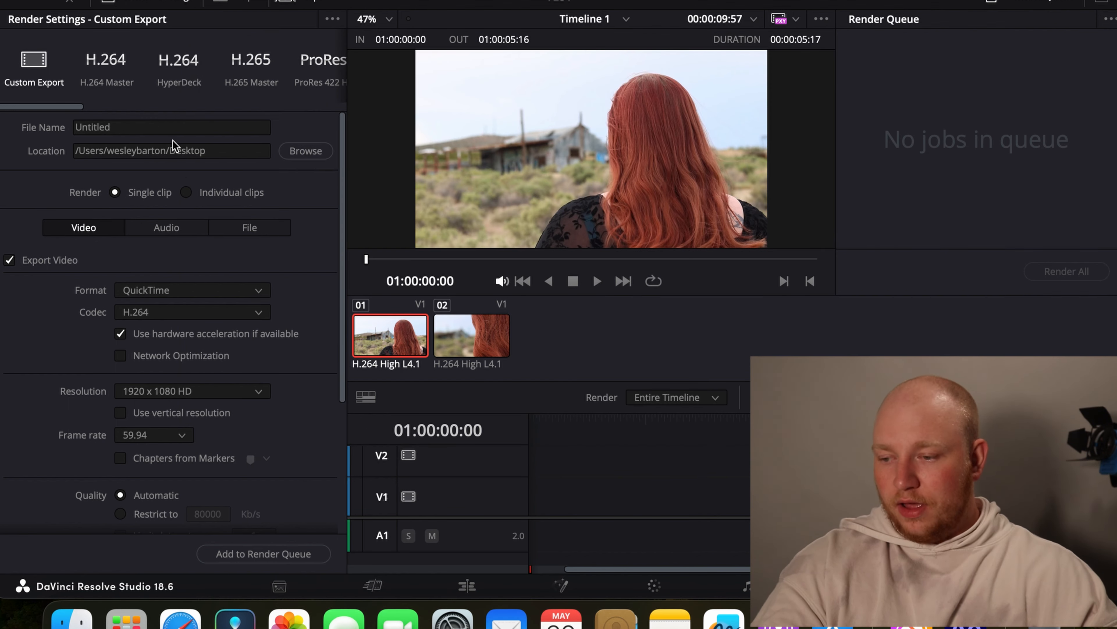
left_click_drag(165, 126, 1, 126)
type("my wife")
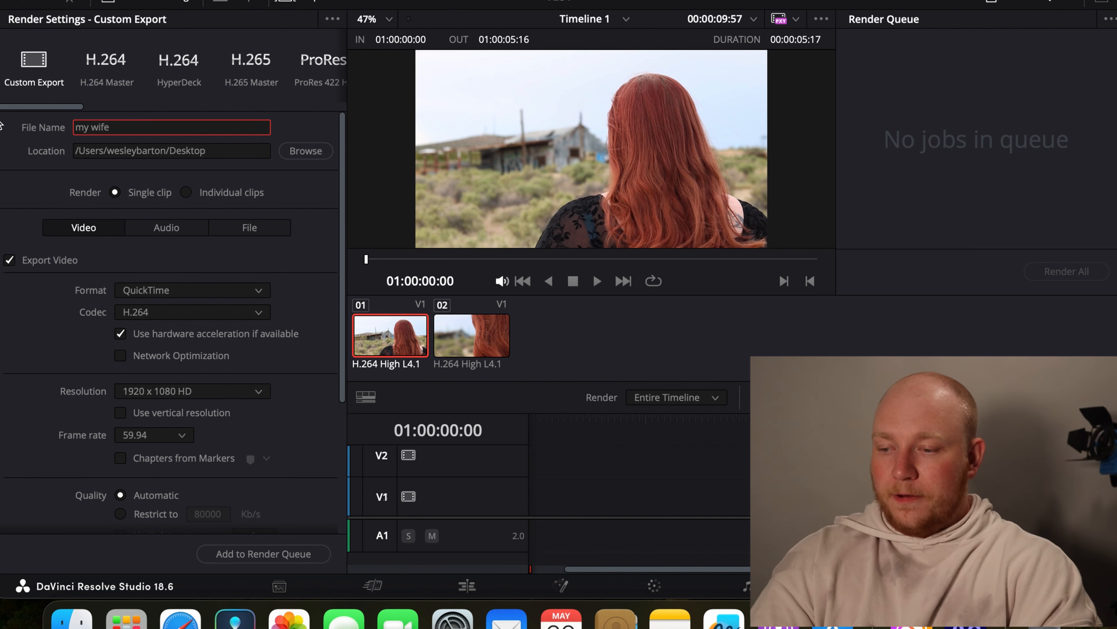
Configure the video export as MP4 with the H.264 codec at 3840 x 2160 Ultra HD resolution.
left_click(169, 295)
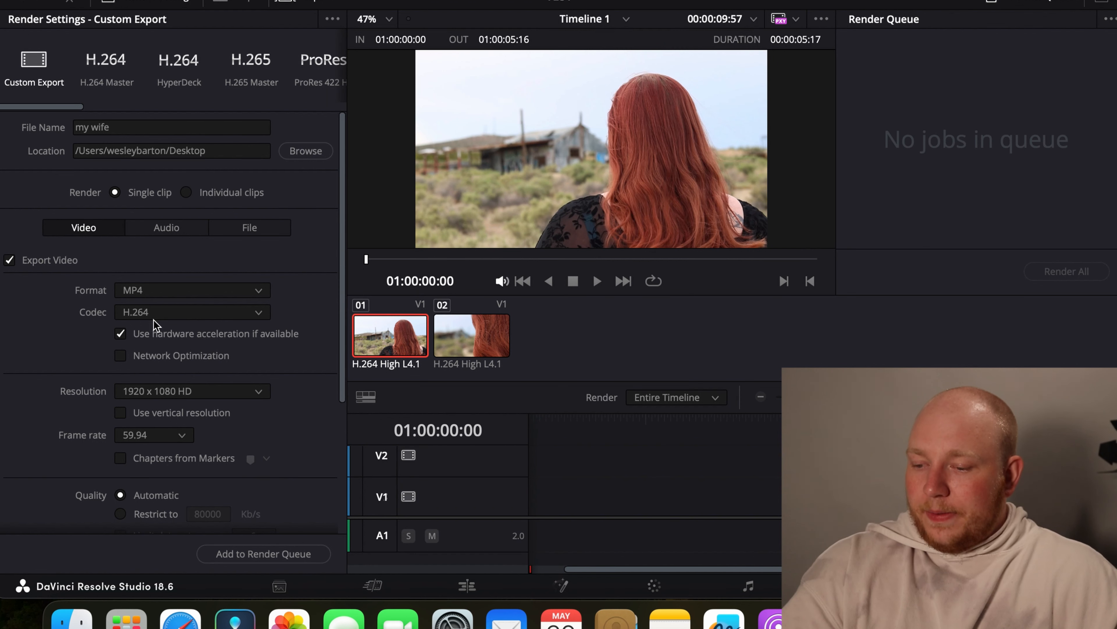
left_click(146, 316)
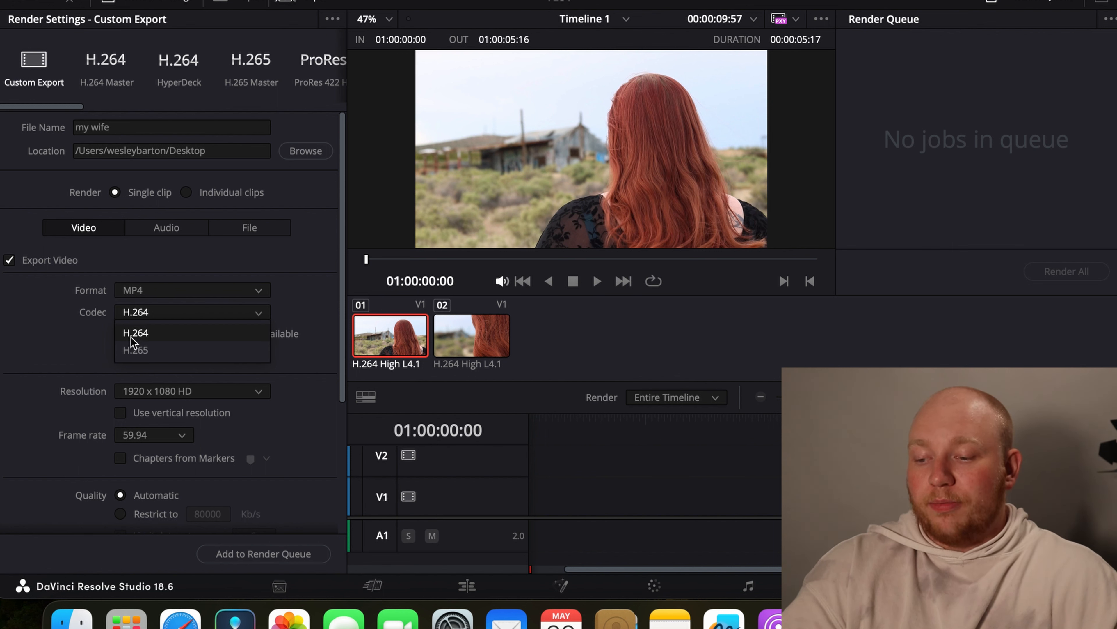
left_click(146, 338)
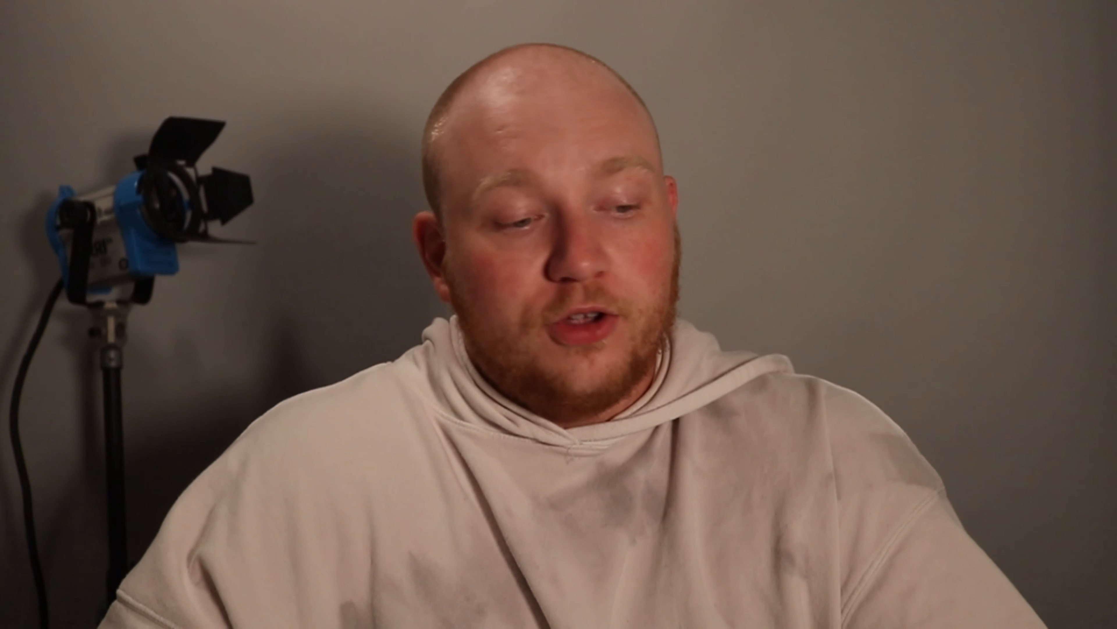
left_click(138, 393)
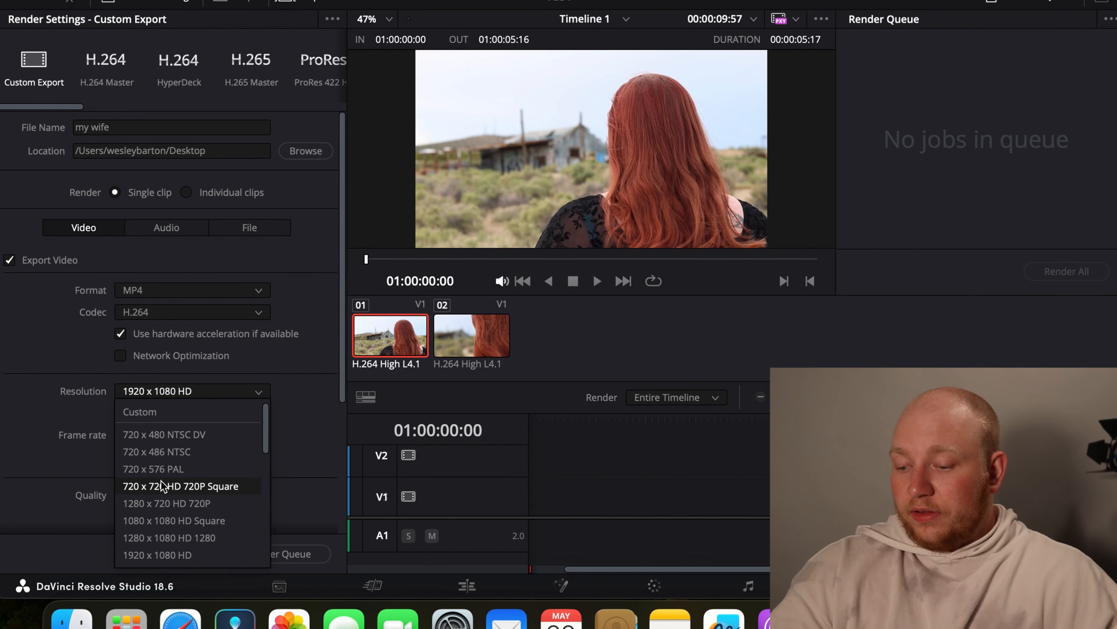
scroll(163, 482, "down", 5)
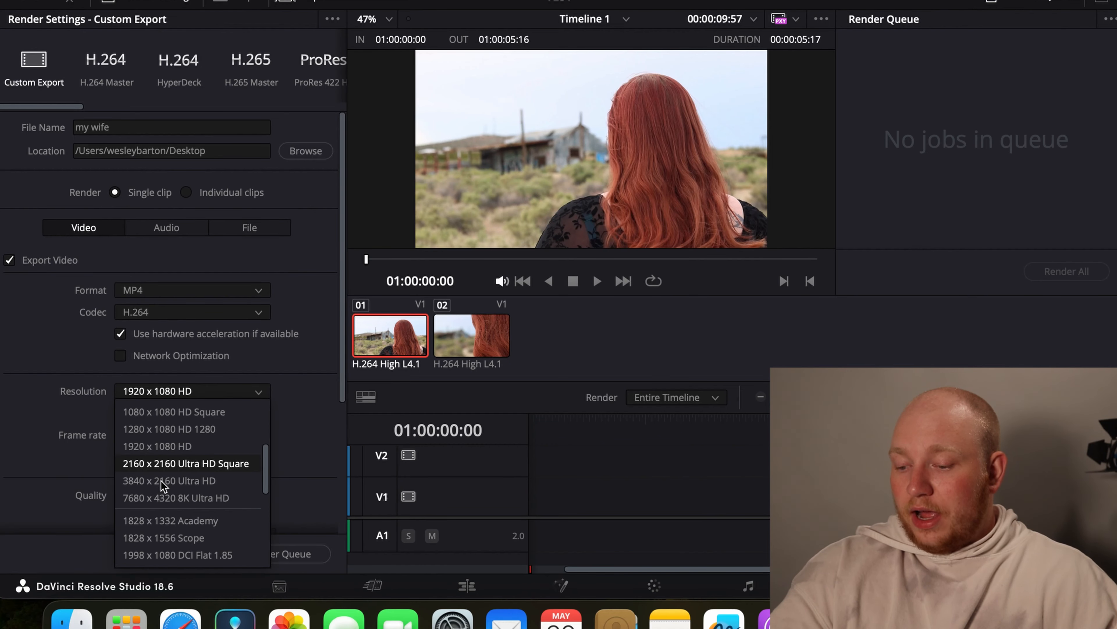
left_click(161, 481)
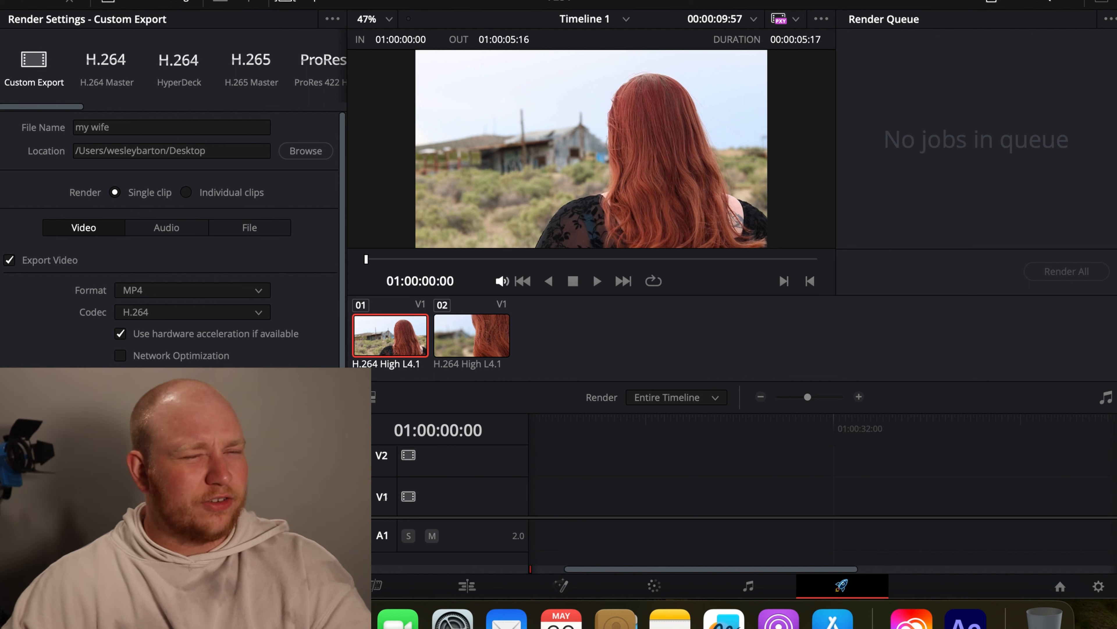
Add the export to the render queue, accepting the higher-resolution render, and start rendering the queue.
scroll(59, 415, "down", 3)
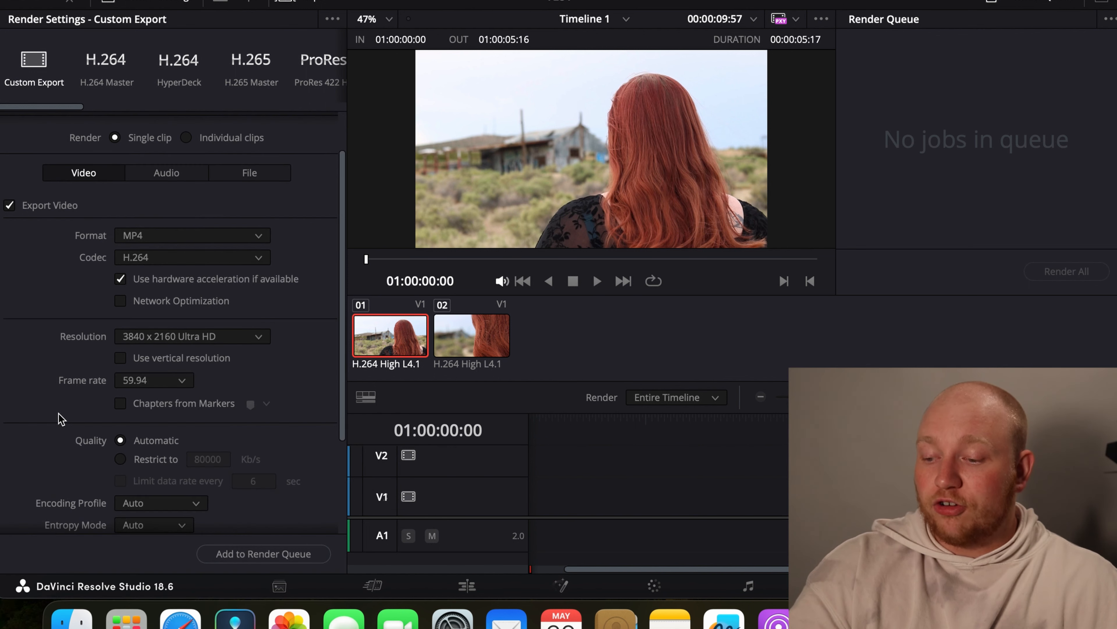
scroll(114, 402, "down", 7)
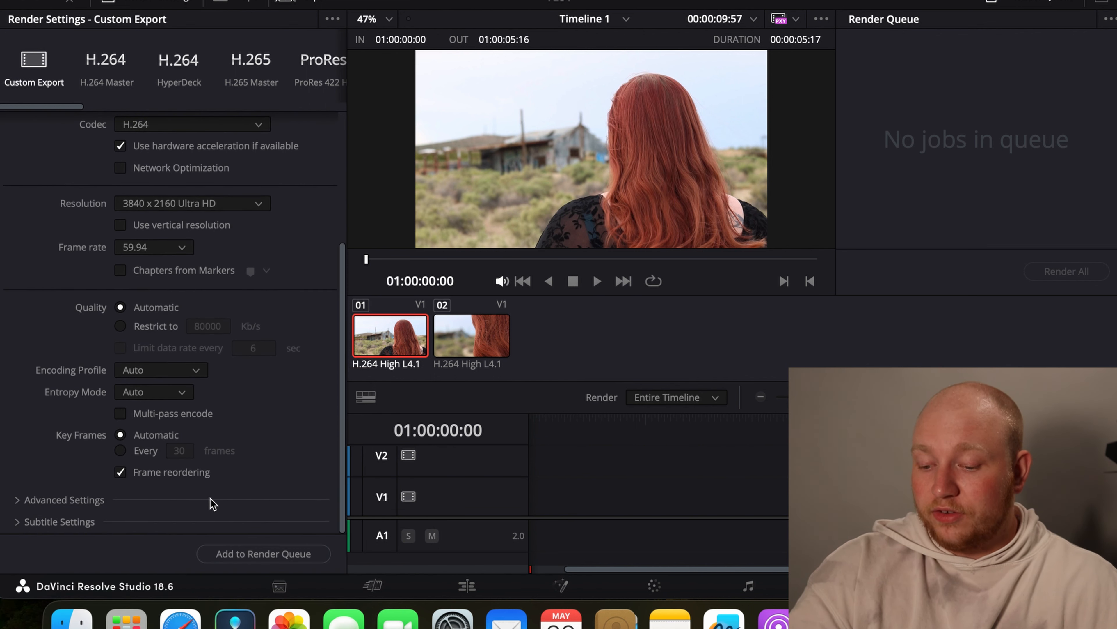
left_click(244, 555)
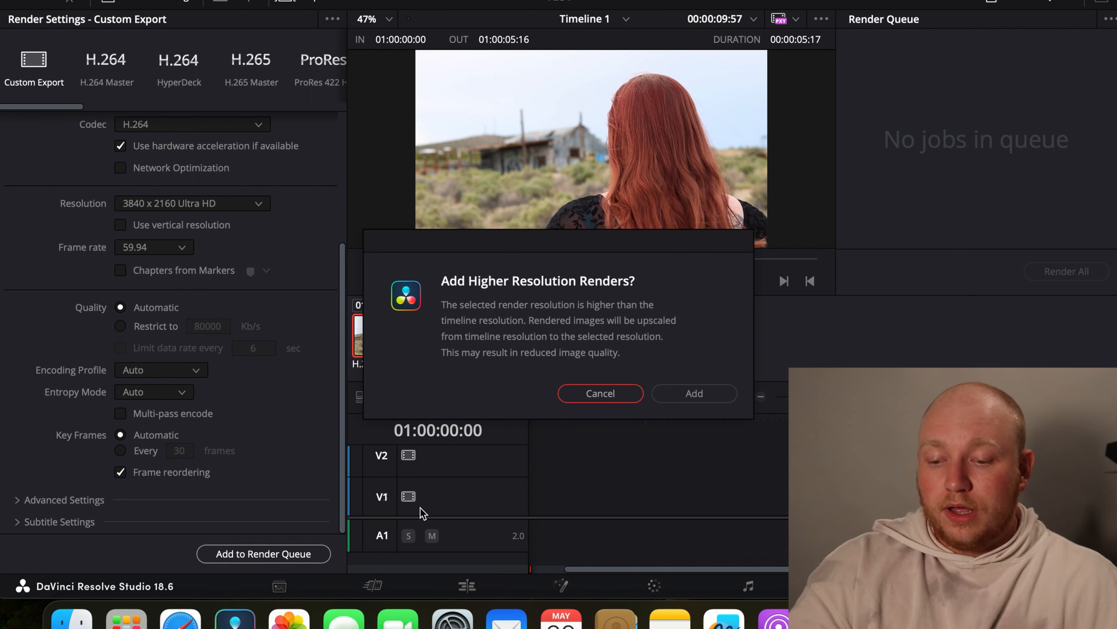
left_click(694, 396)
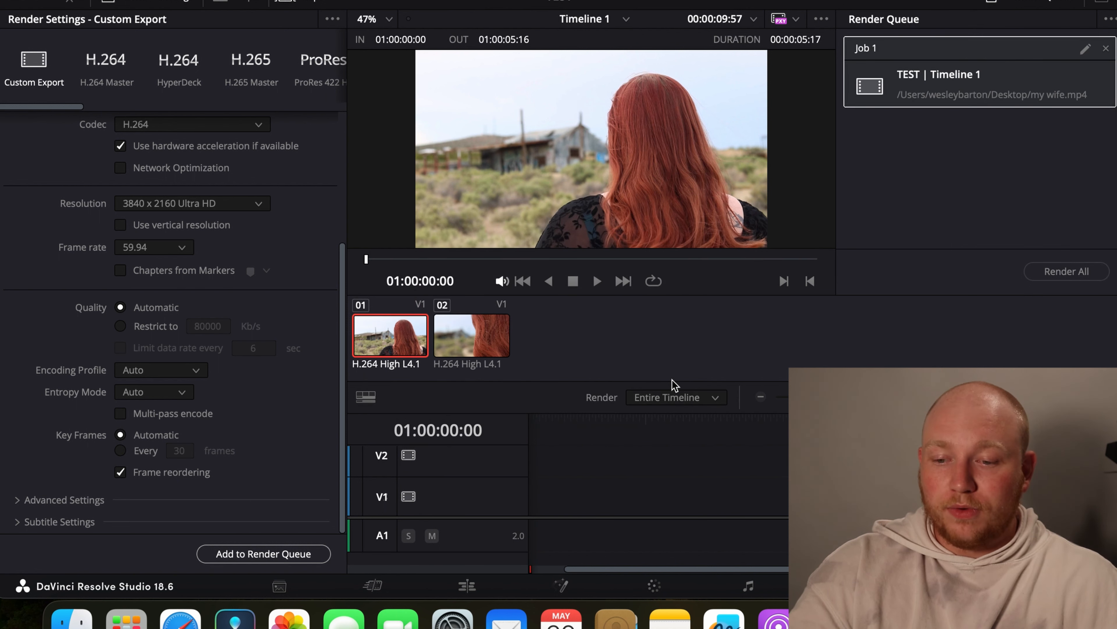
left_click(1065, 271)
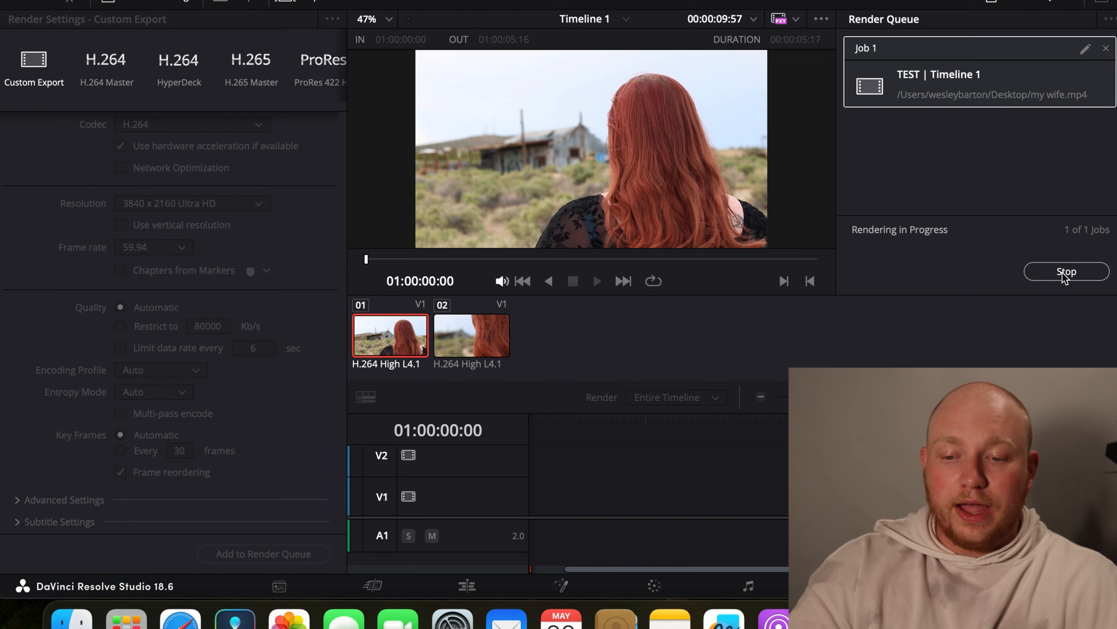